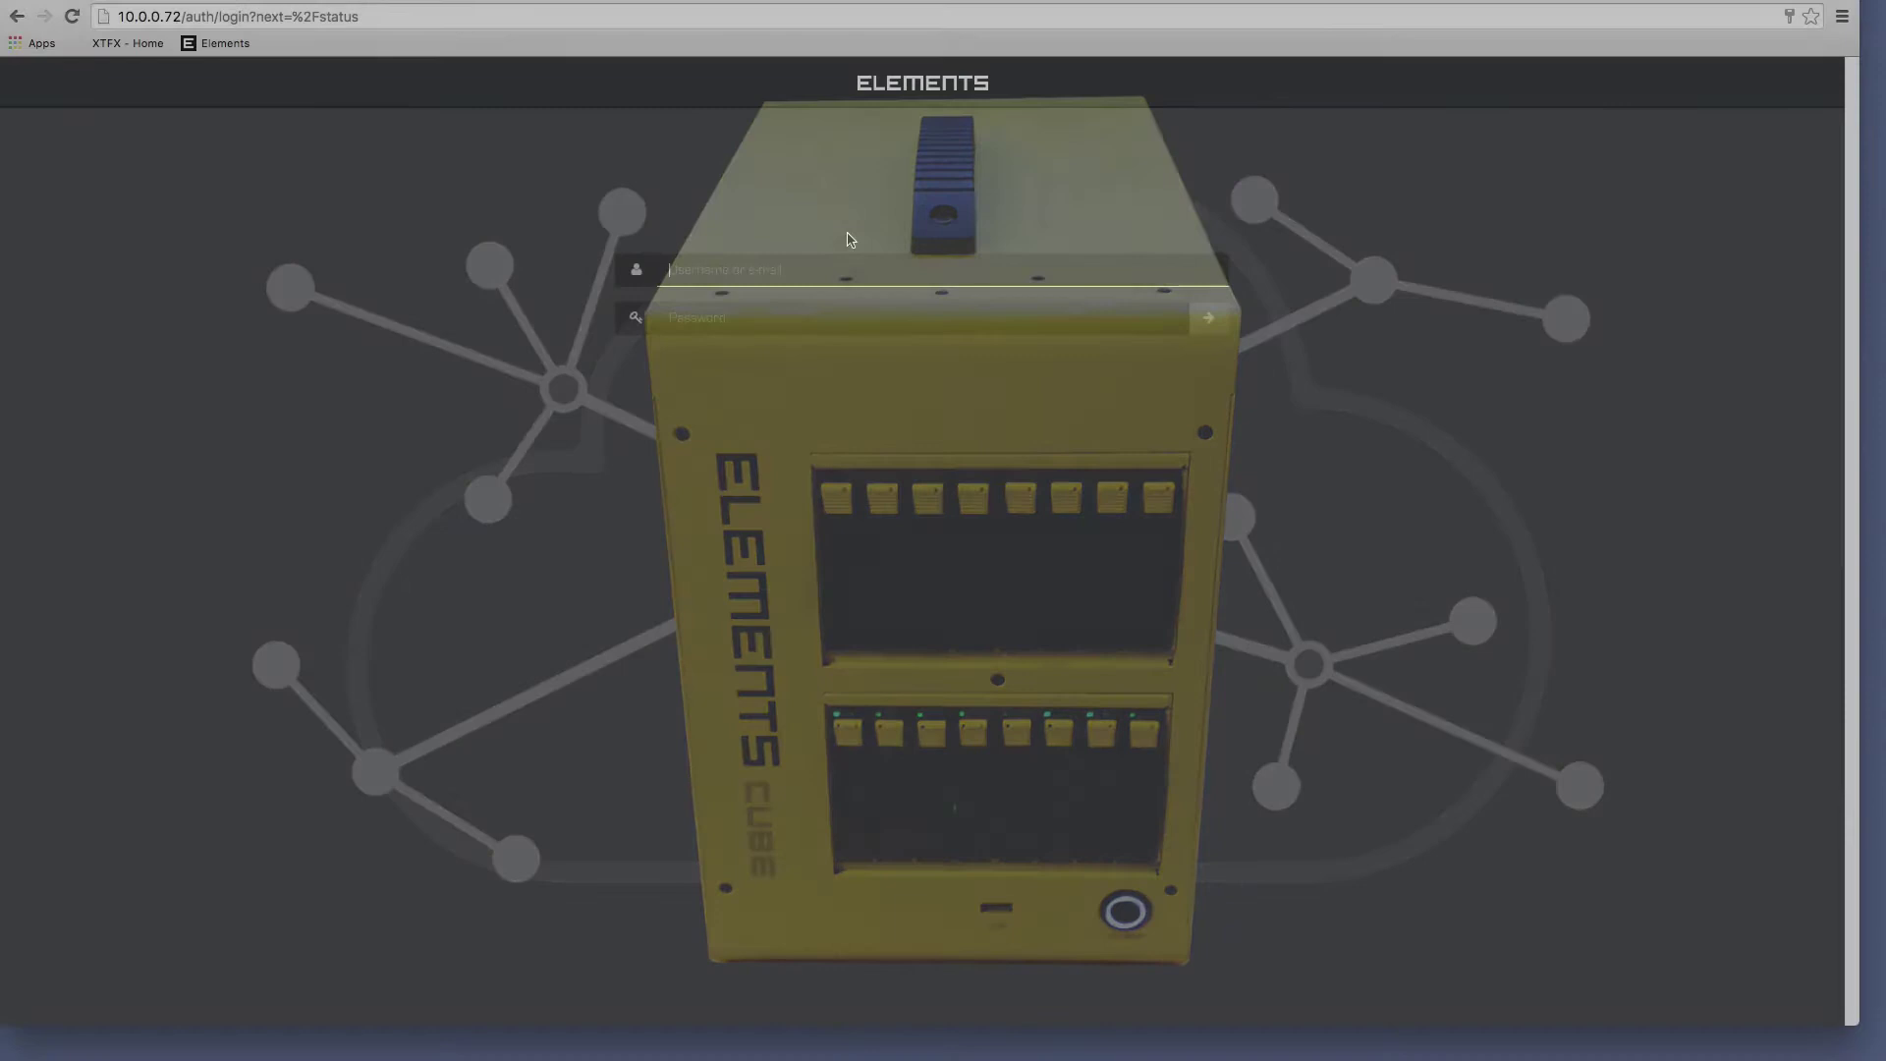
Log in to the DEMO XTFX server's ELEMENTS web UI as the root administrator.
type("root")
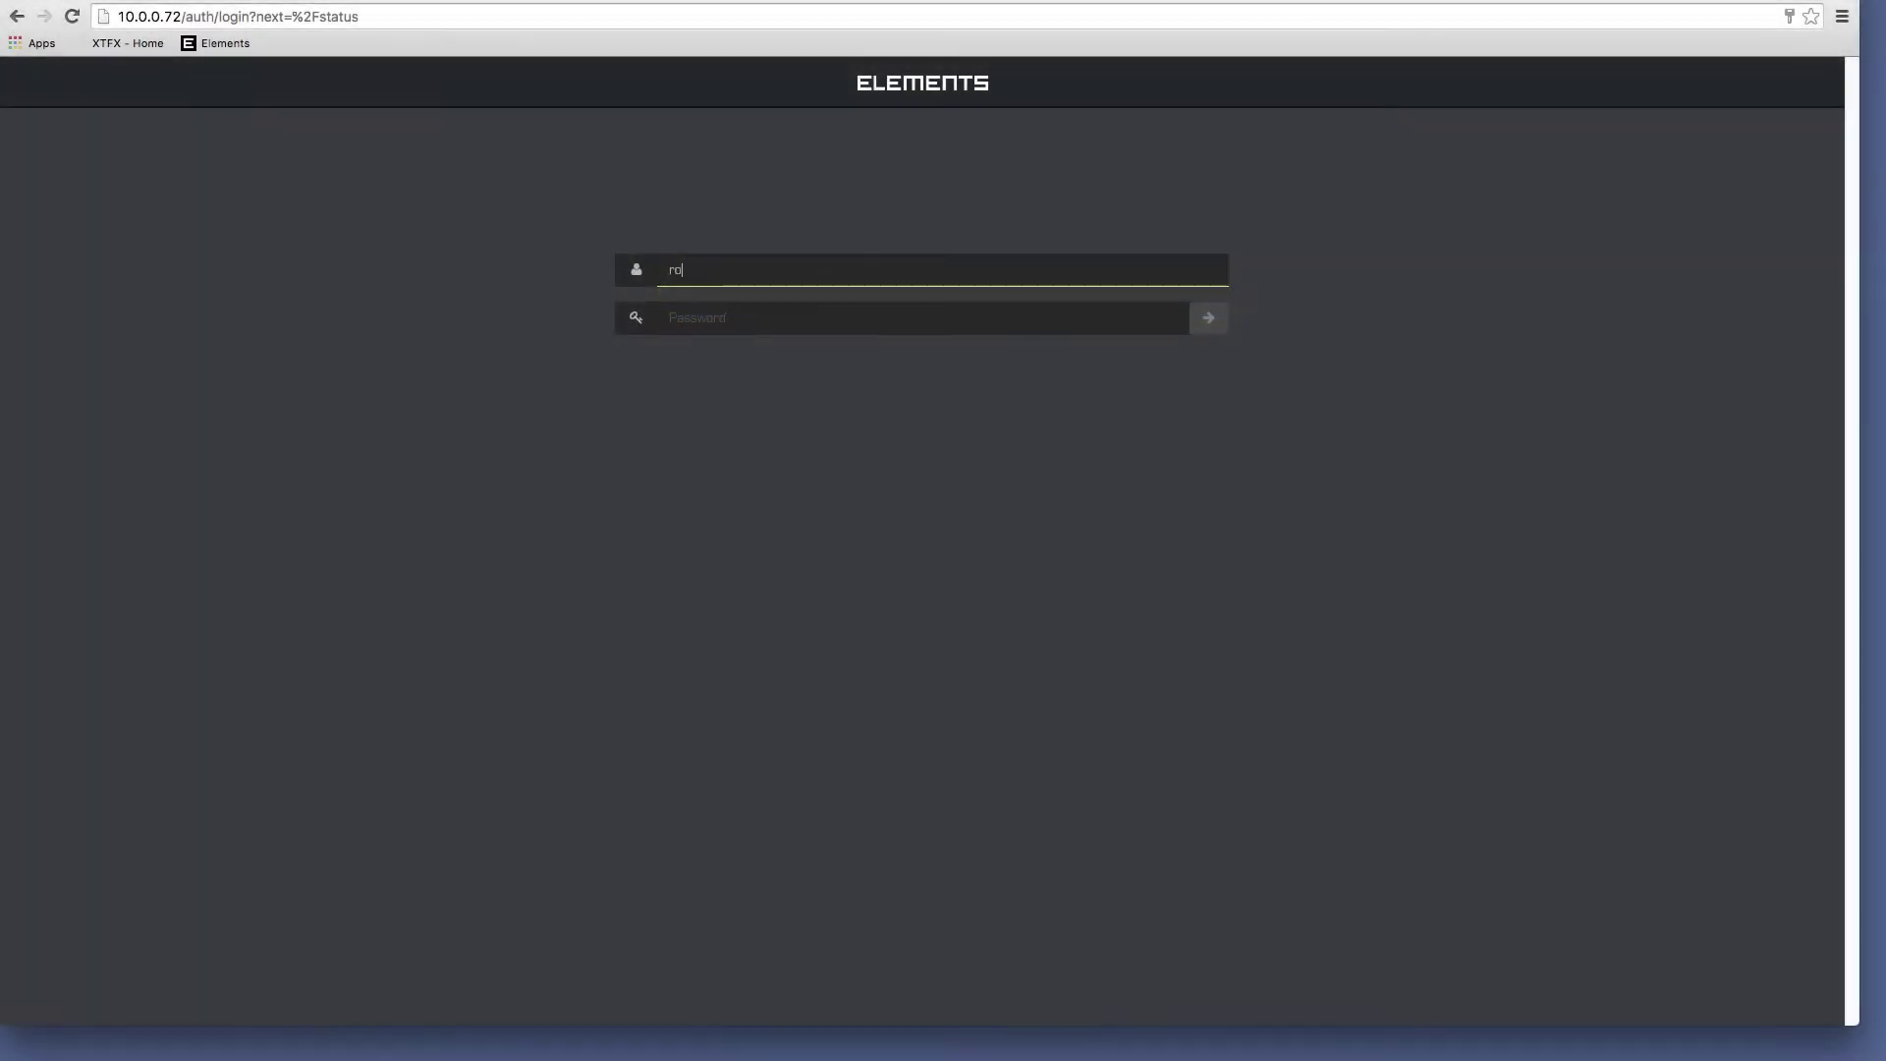
key("Tab")
key("Return")
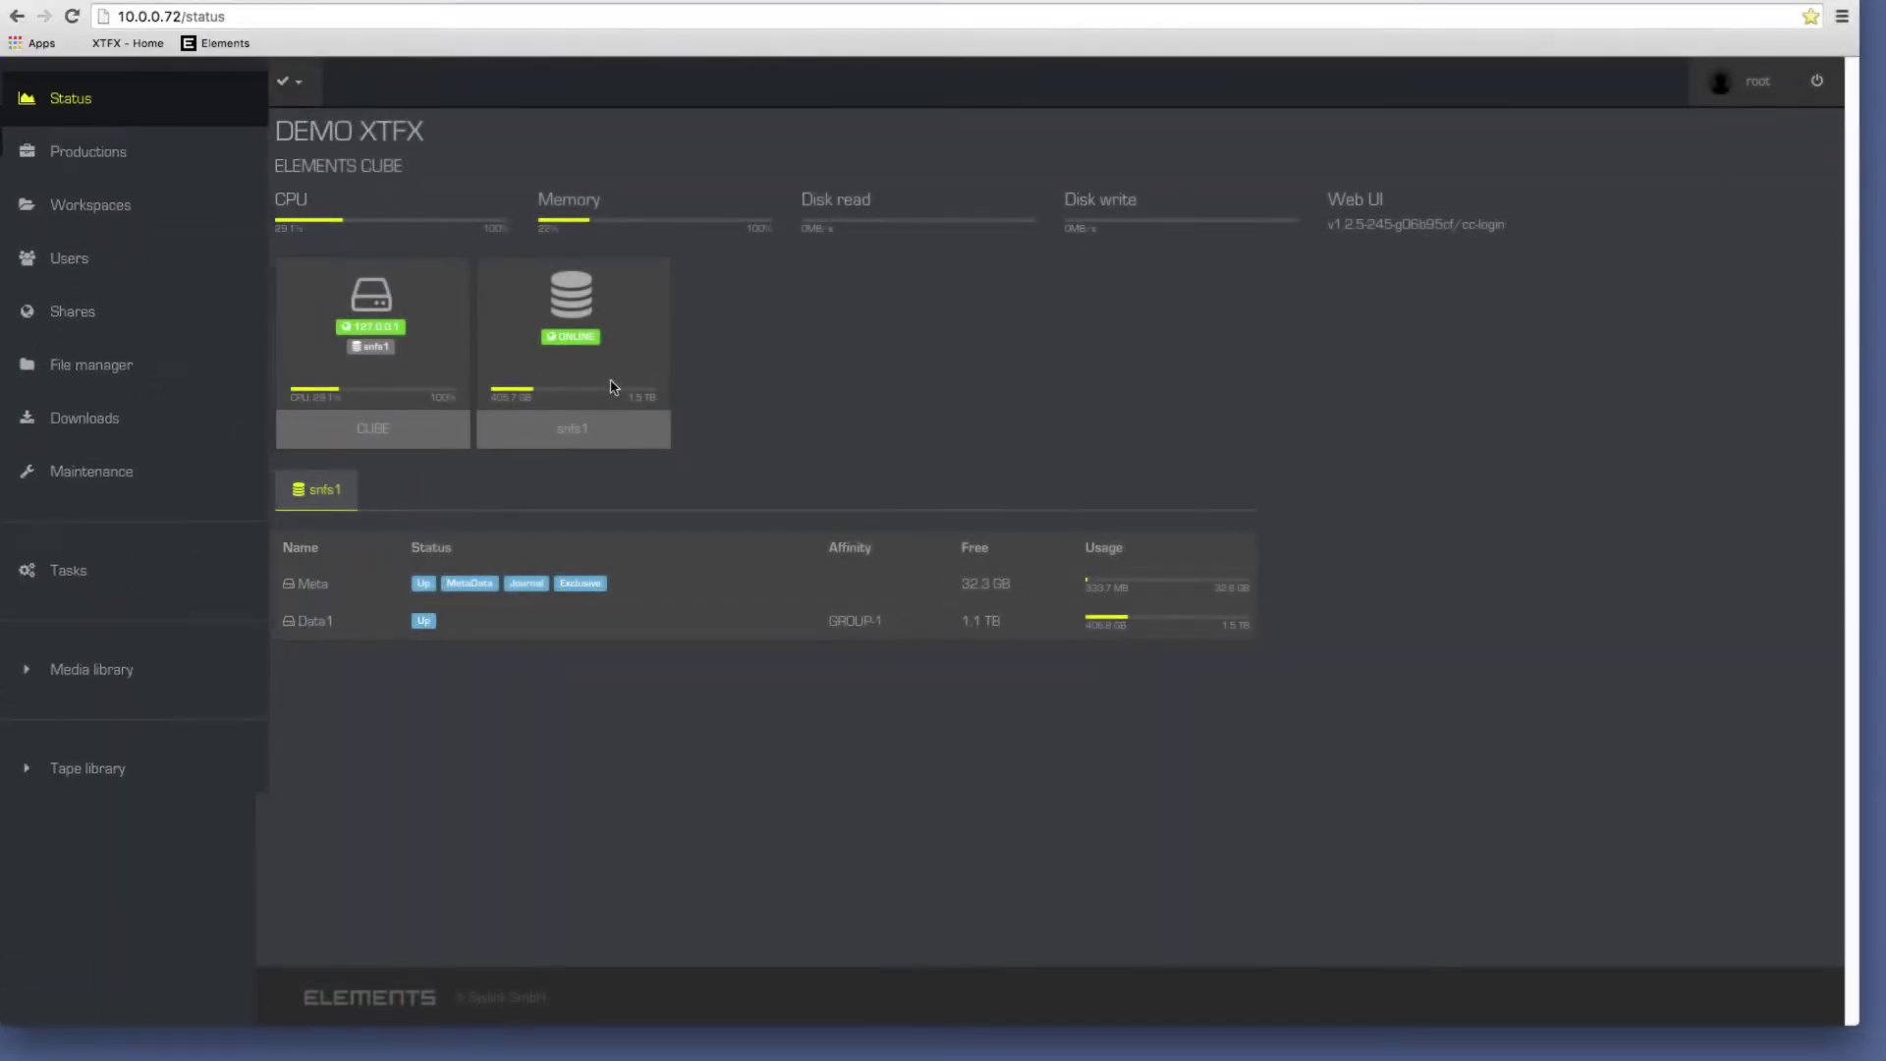
Create a new production named My_Show.
left_click(116, 188)
left_click(335, 430)
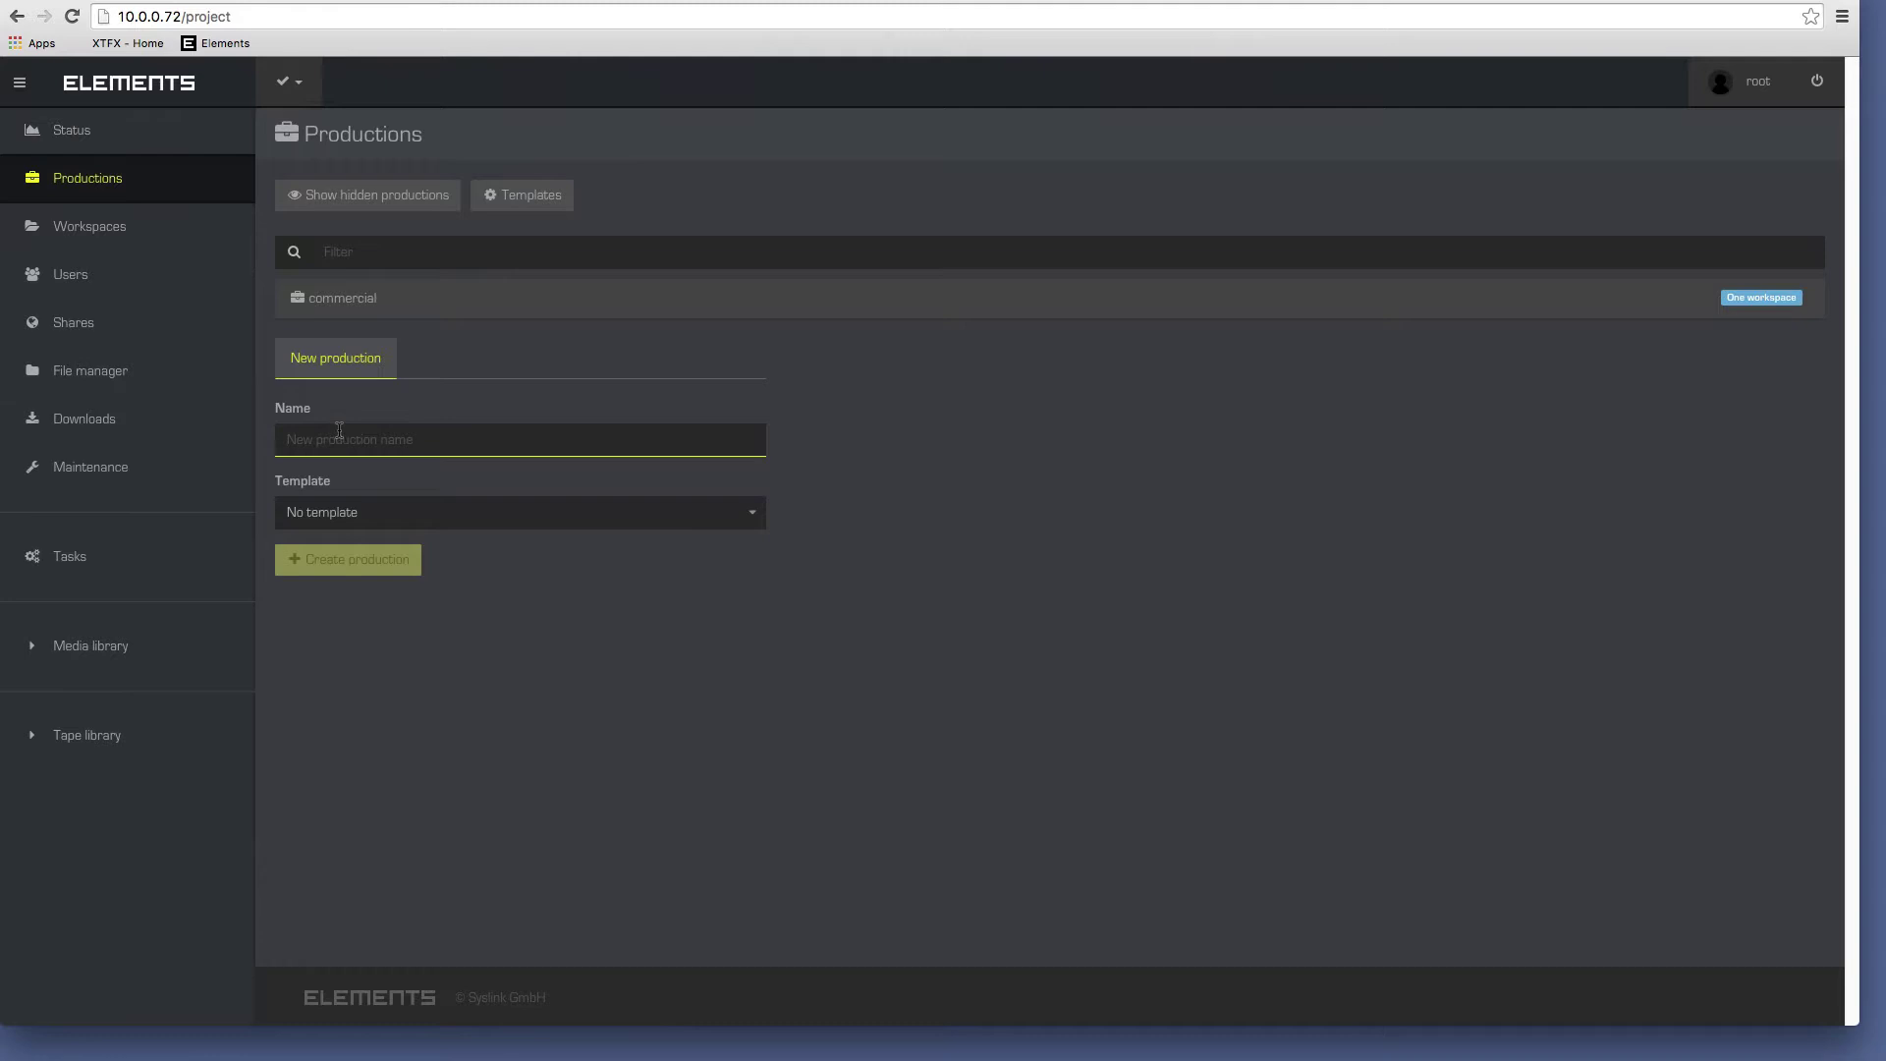
type("My_Show")
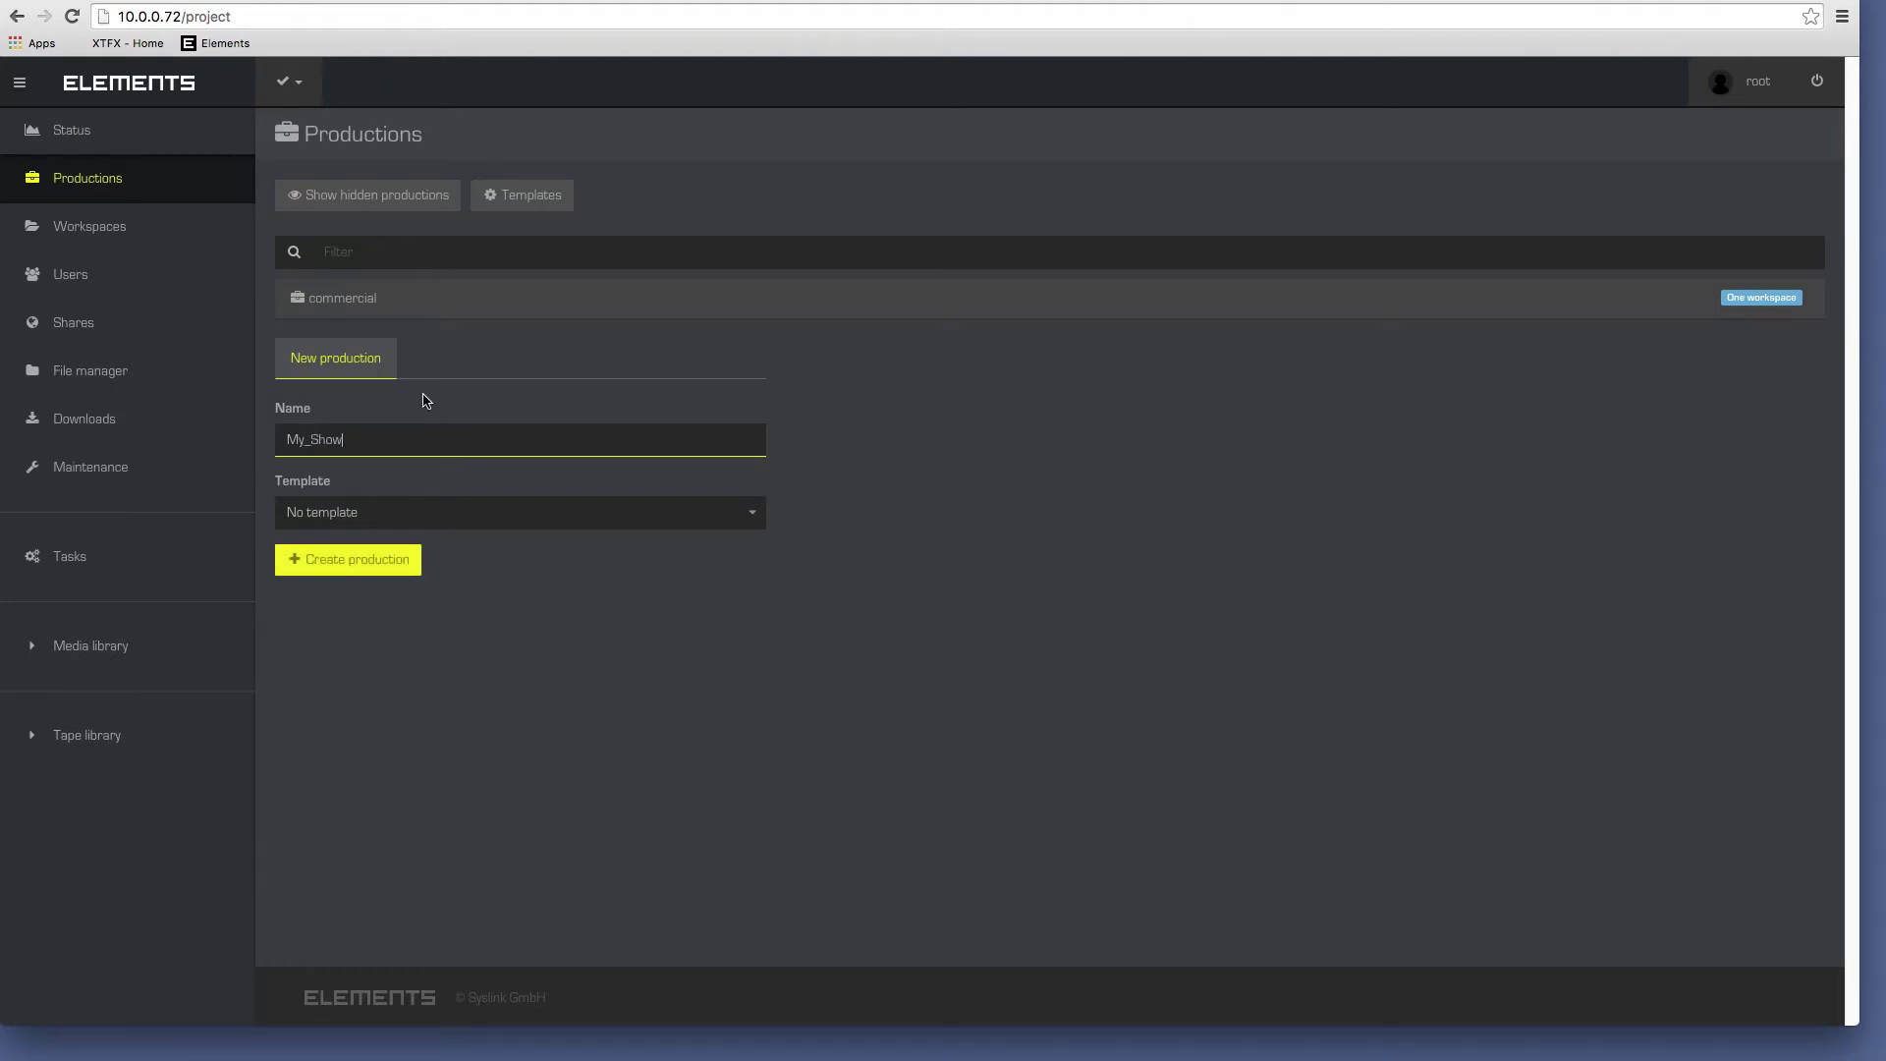
left_click(370, 566)
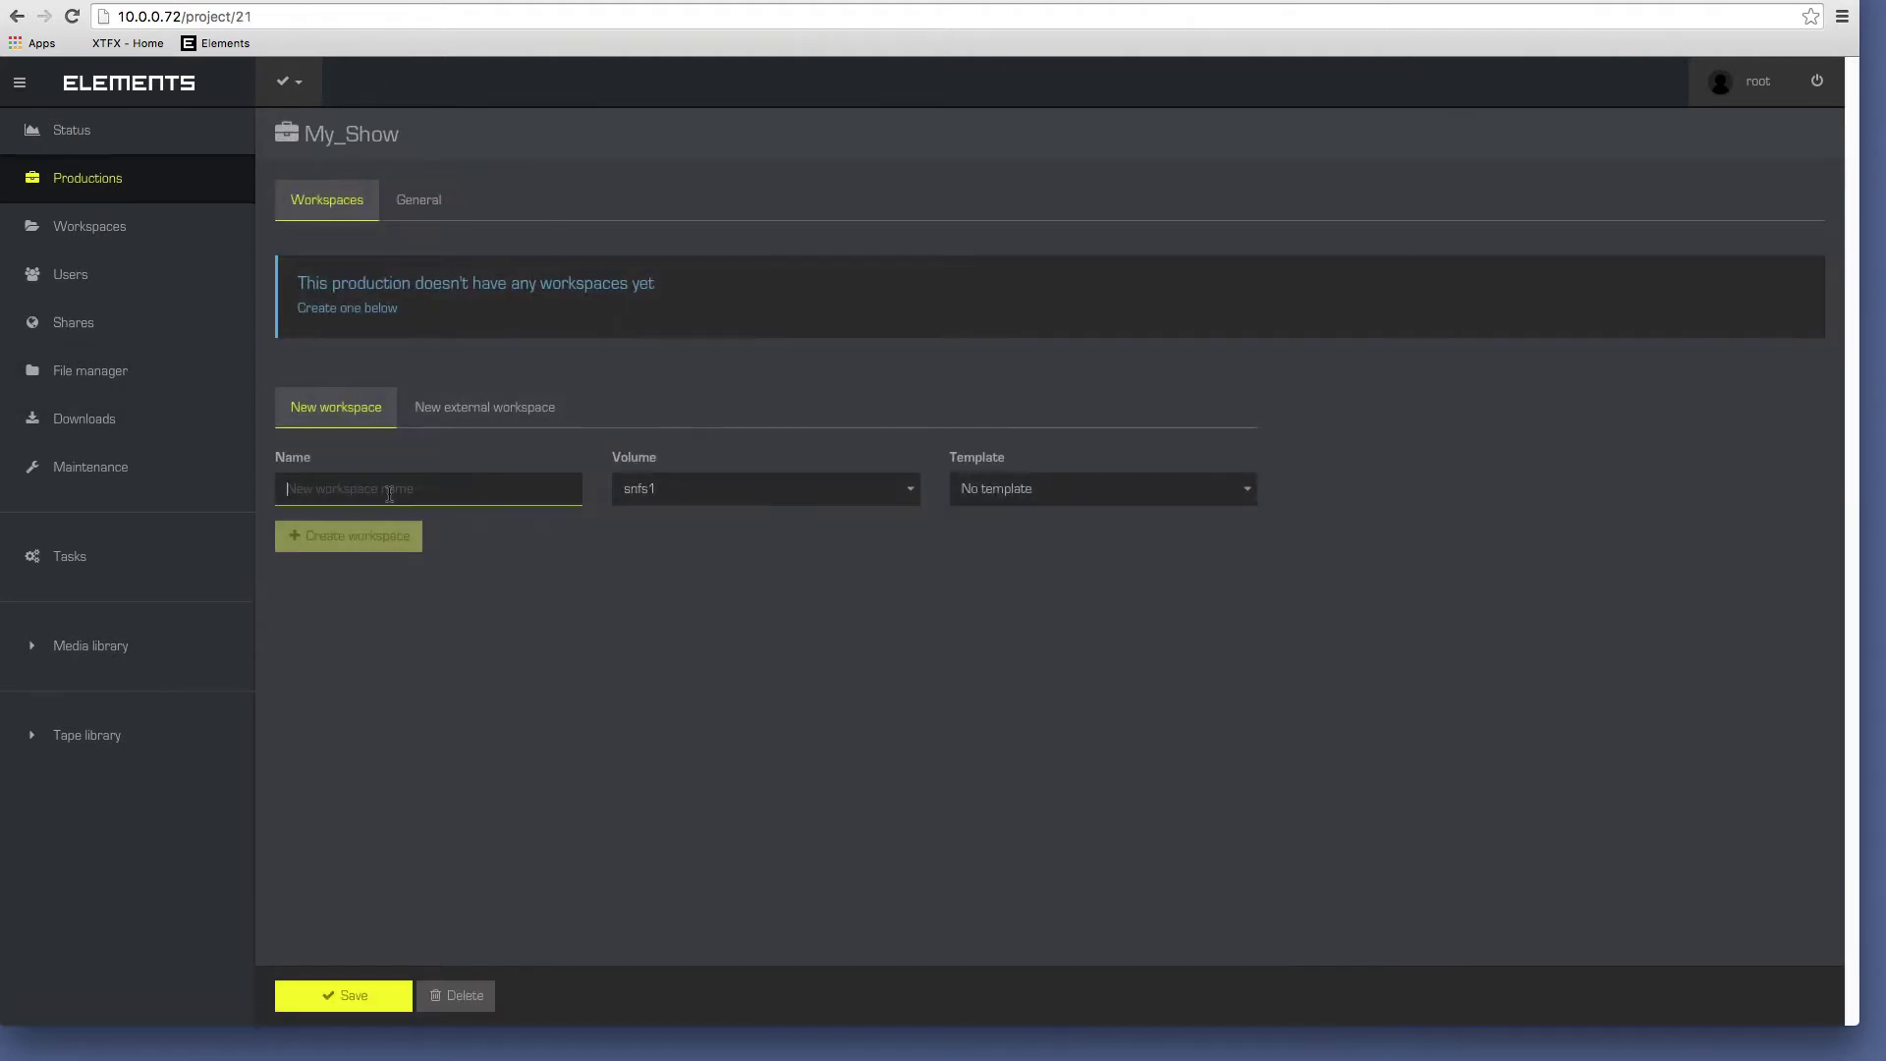
Add the Audio and Pictures workspaces to My_Show.
type("Audio")
left_click(388, 541)
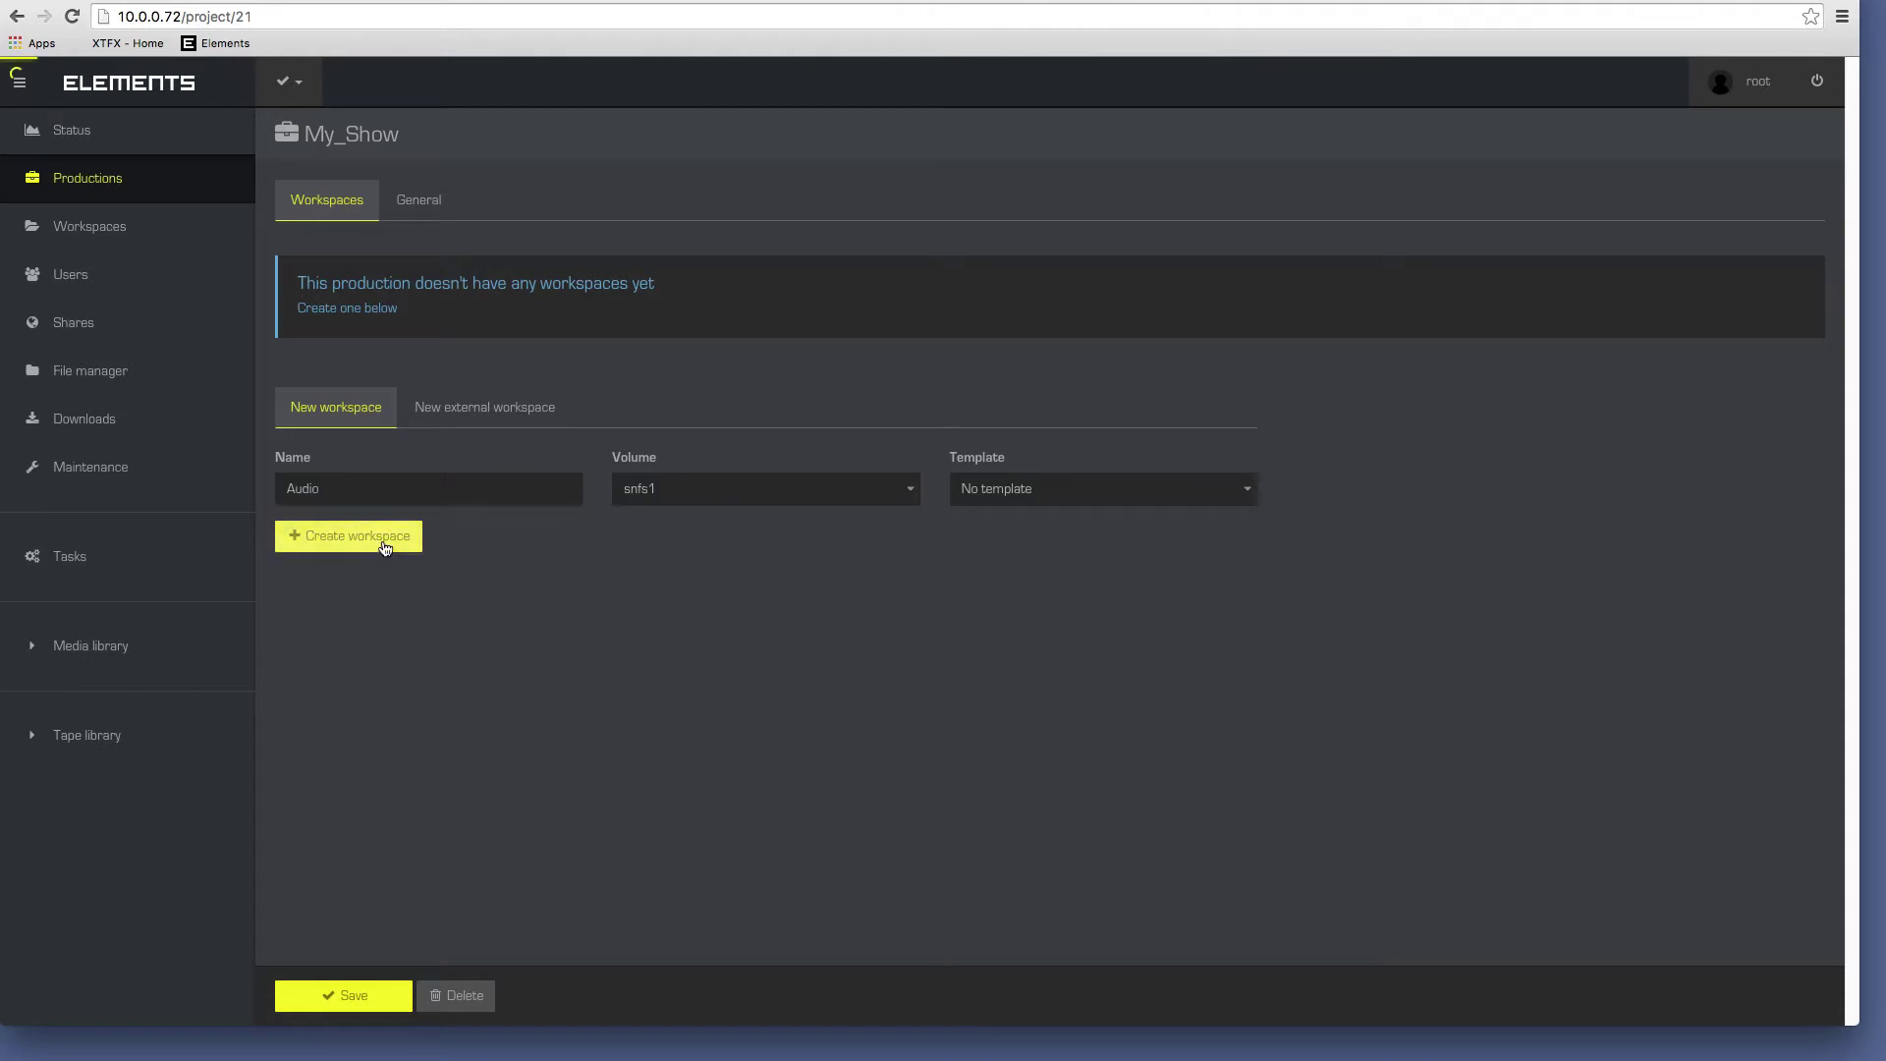
type("Pictures")
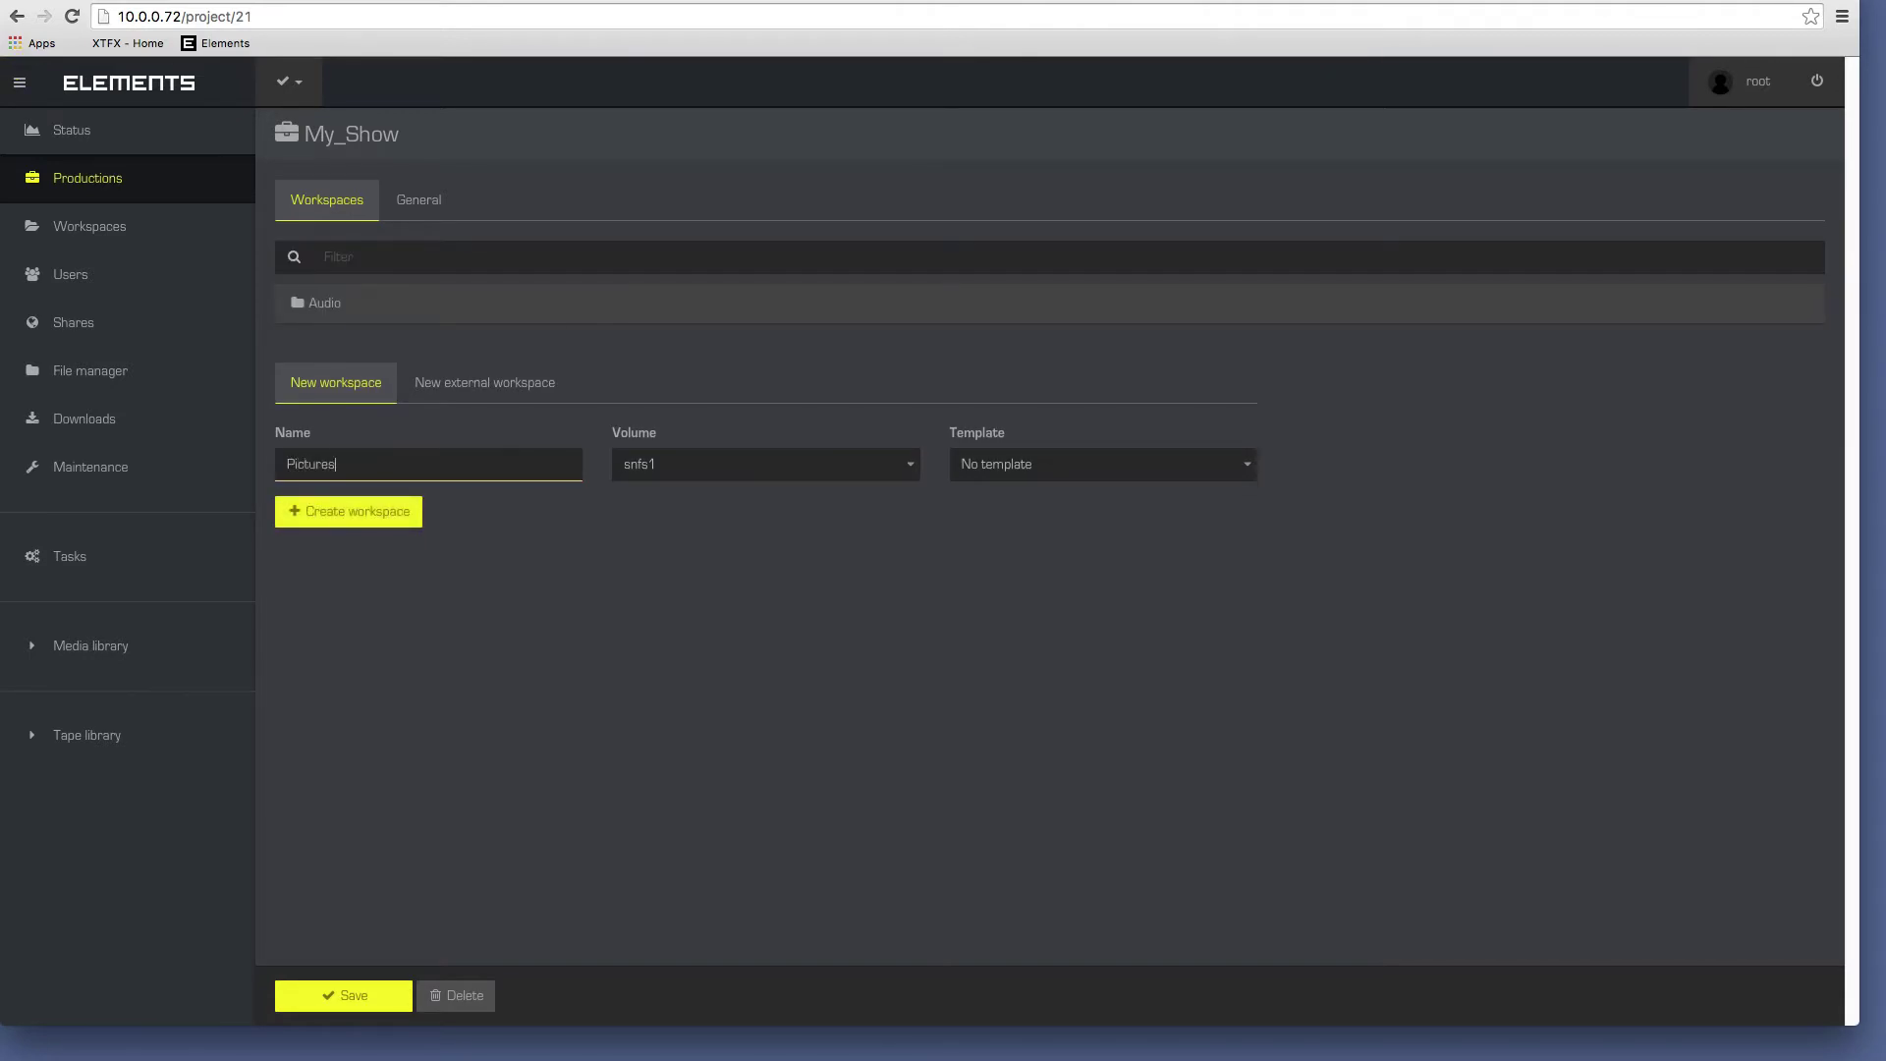
left_click(370, 513)
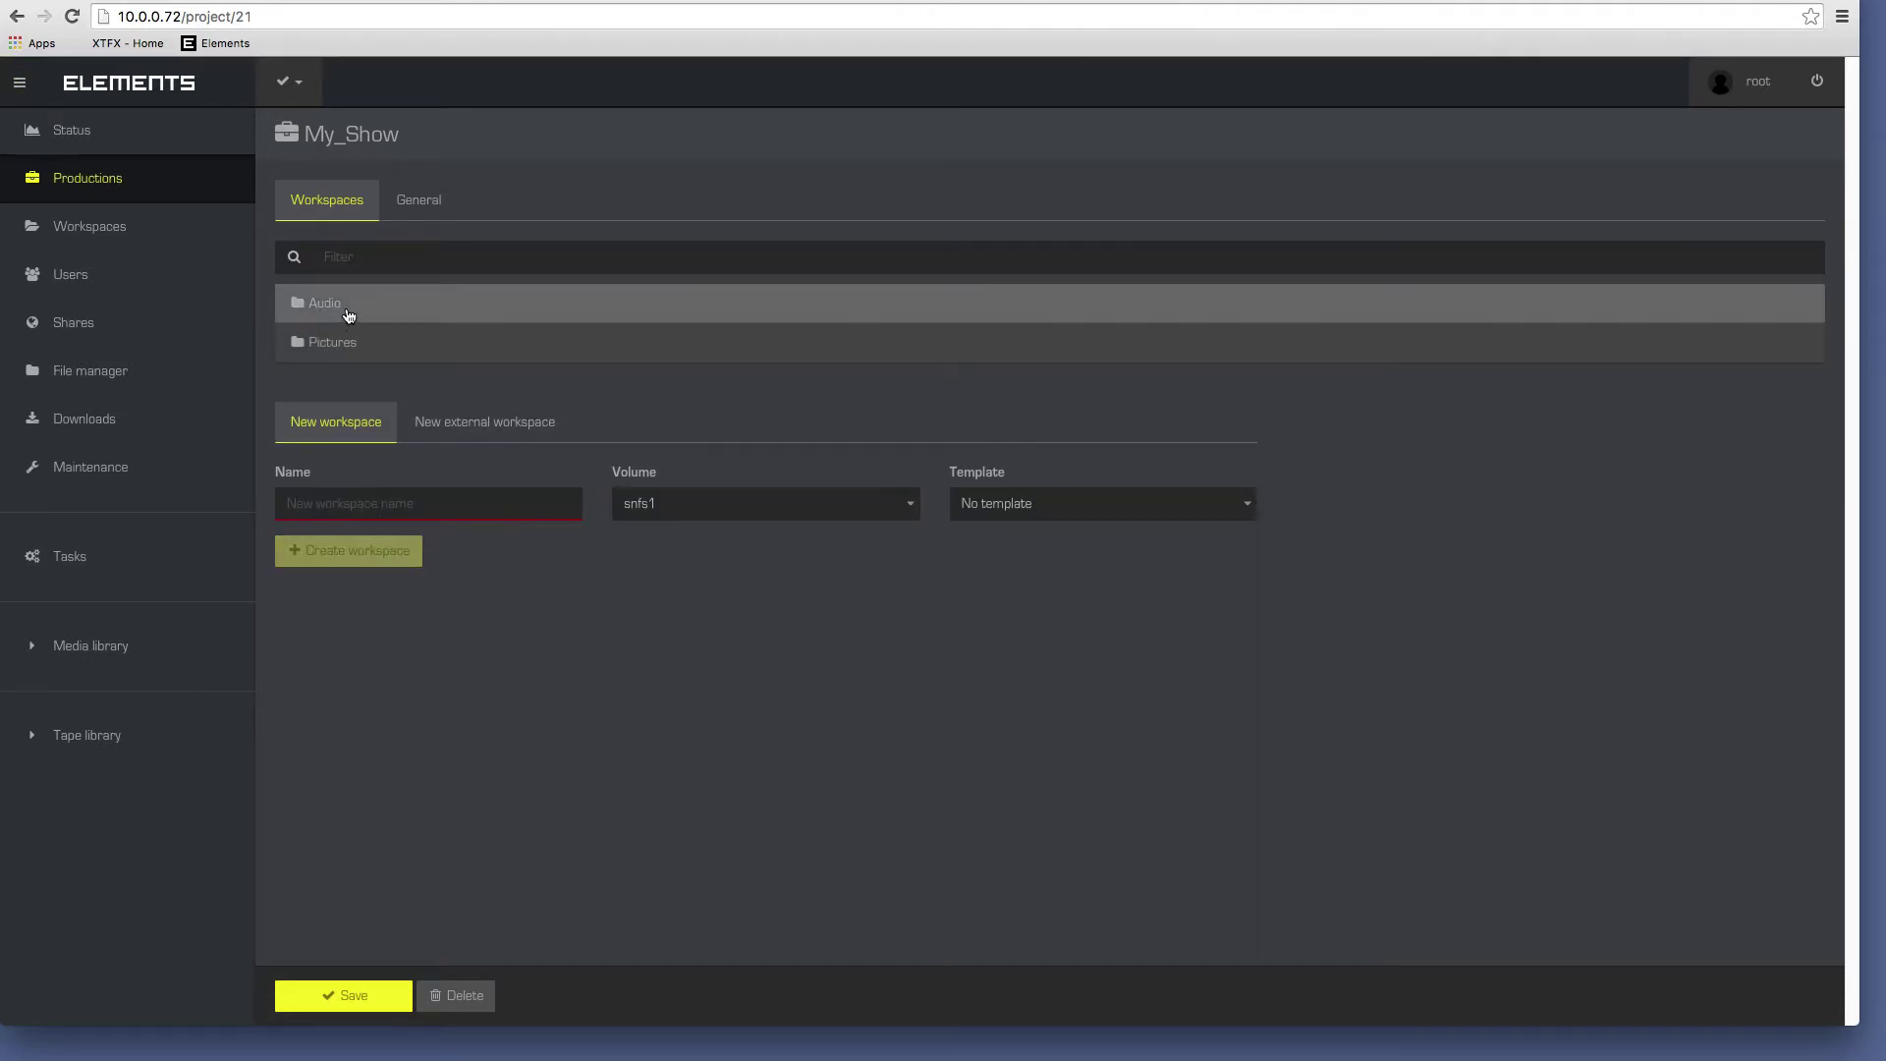
Give the Audio workspace the tv_spot write access group and create its media root.
left_click(415, 302)
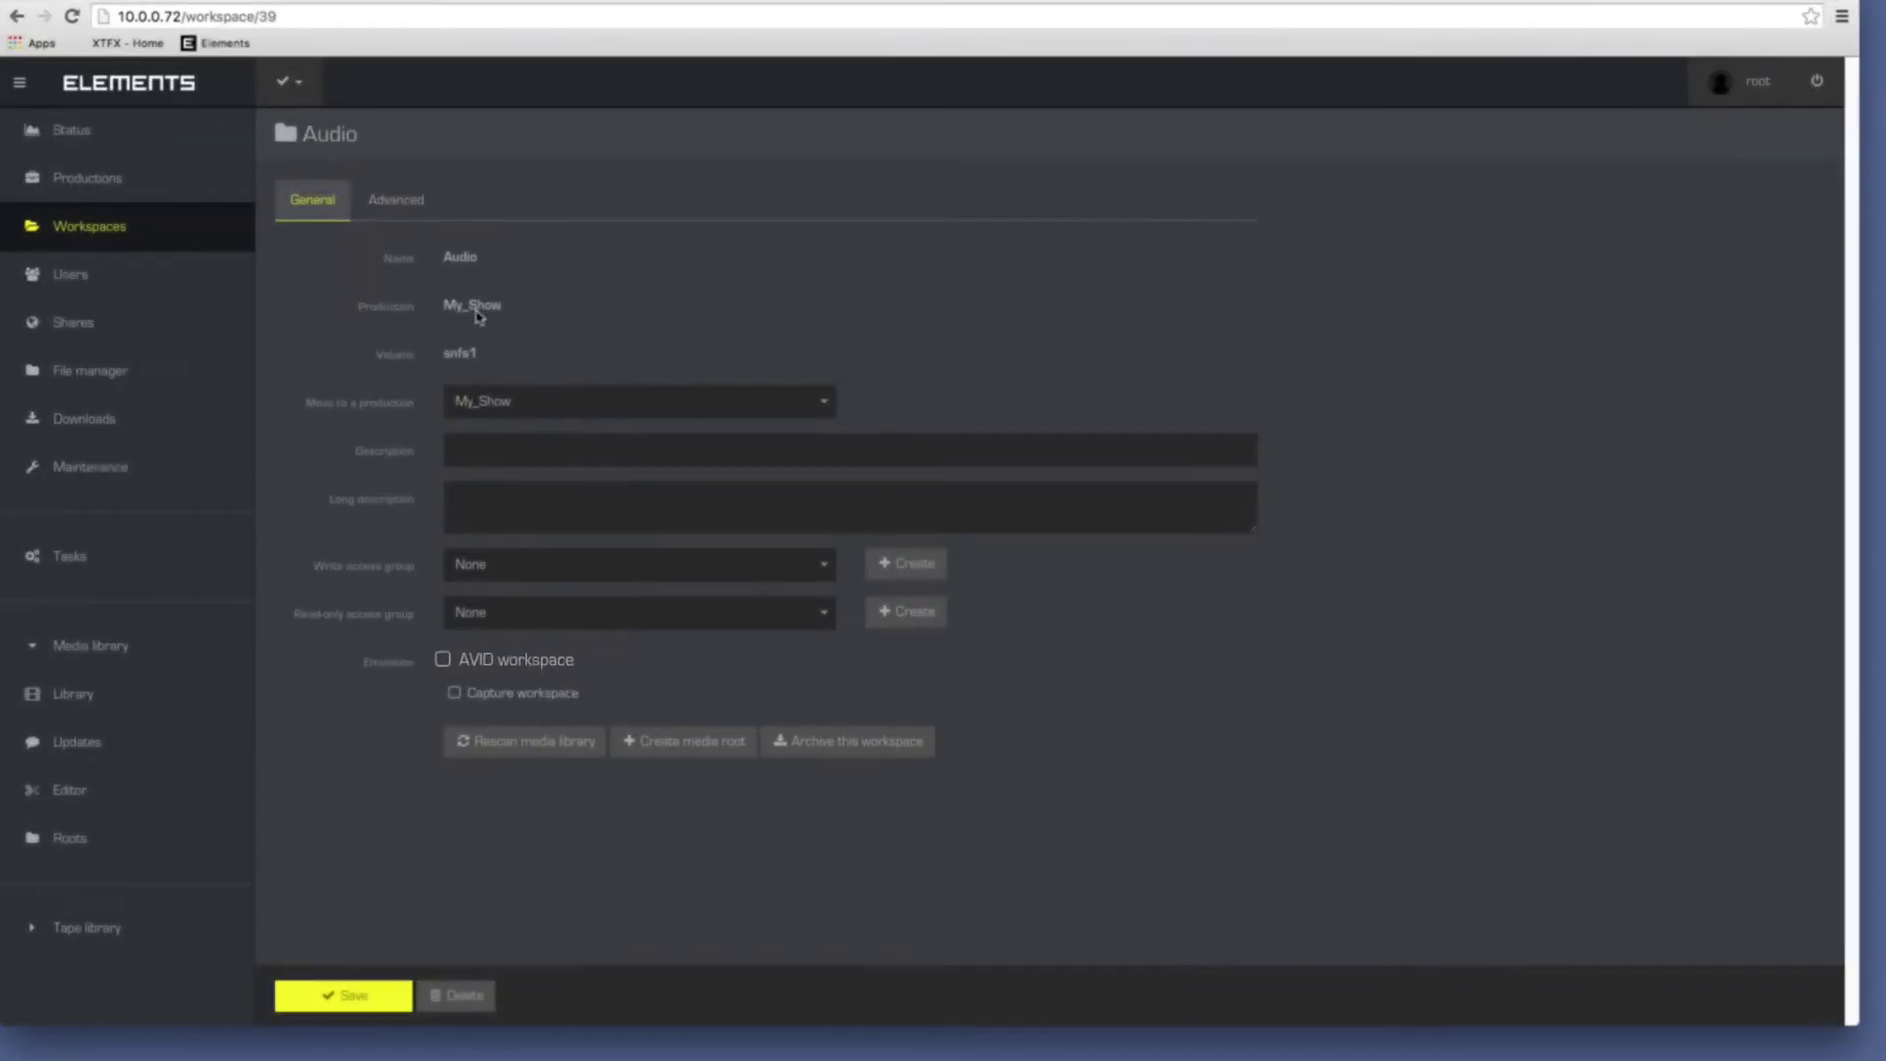
left_click(516, 563)
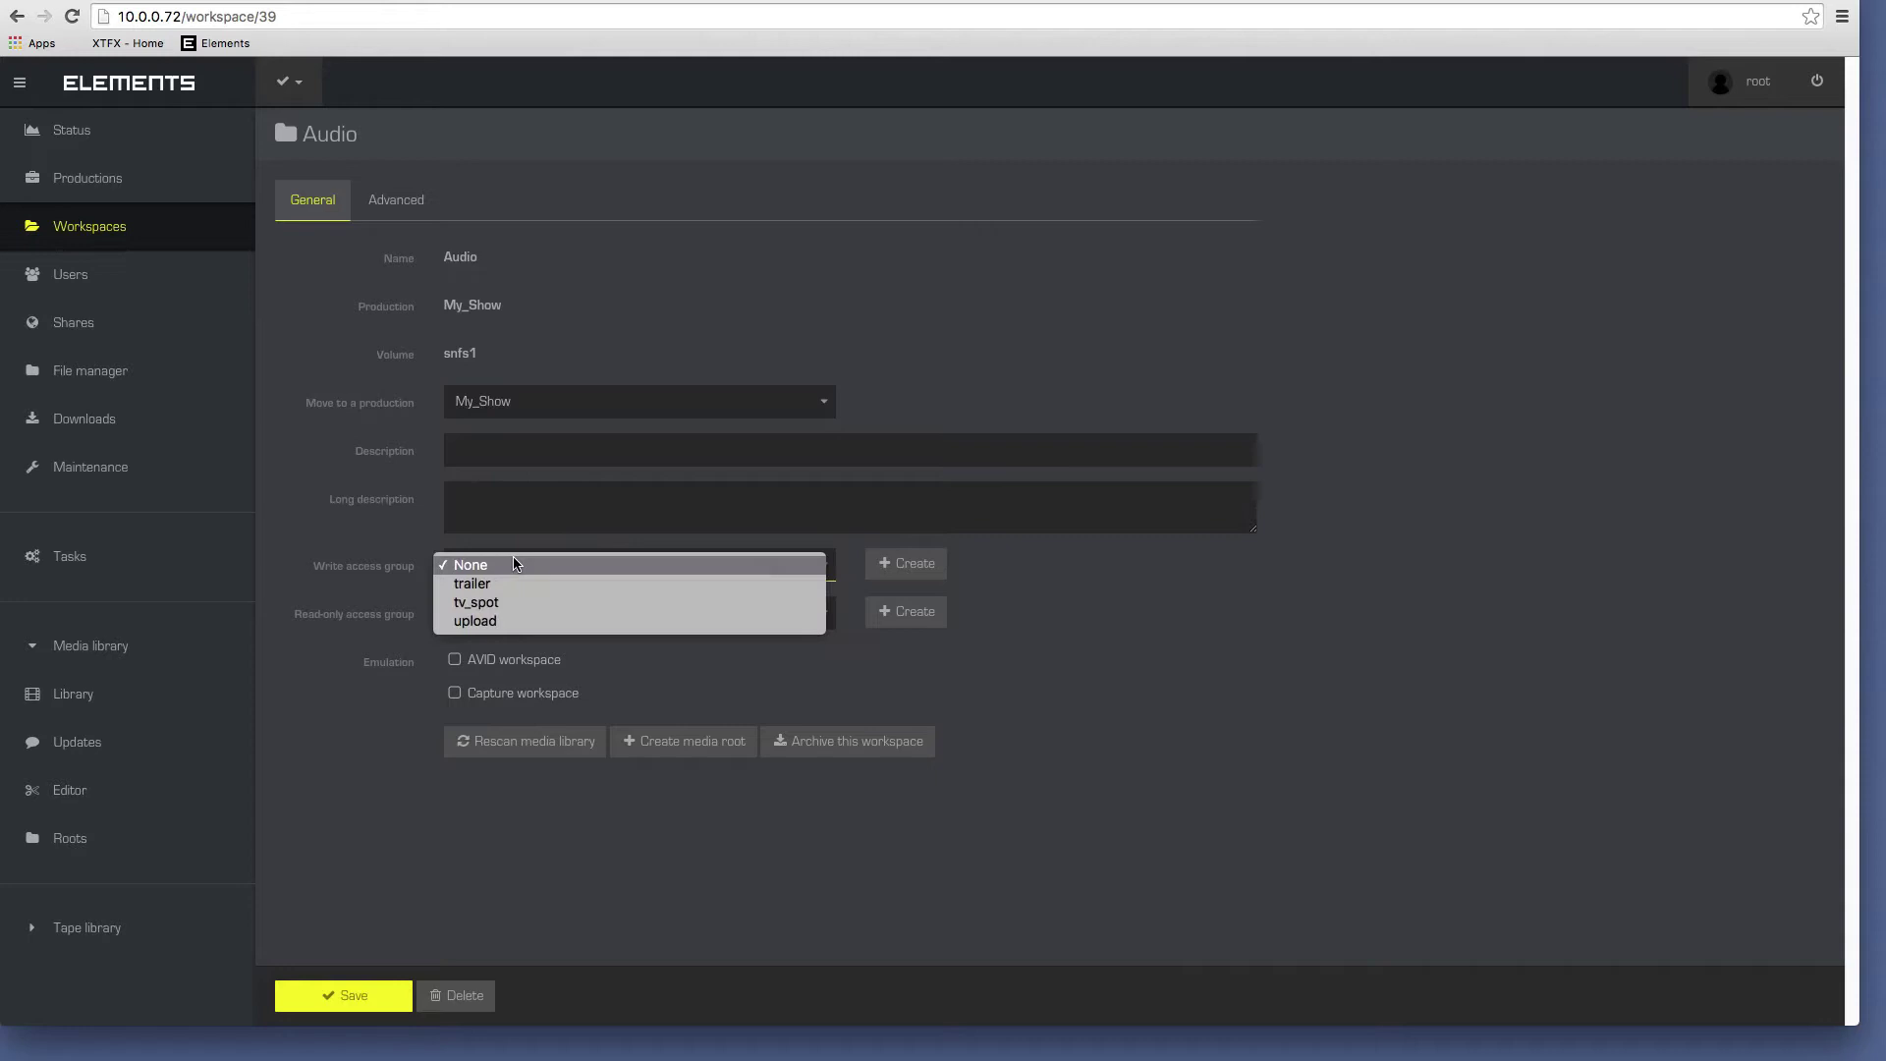
left_click(505, 603)
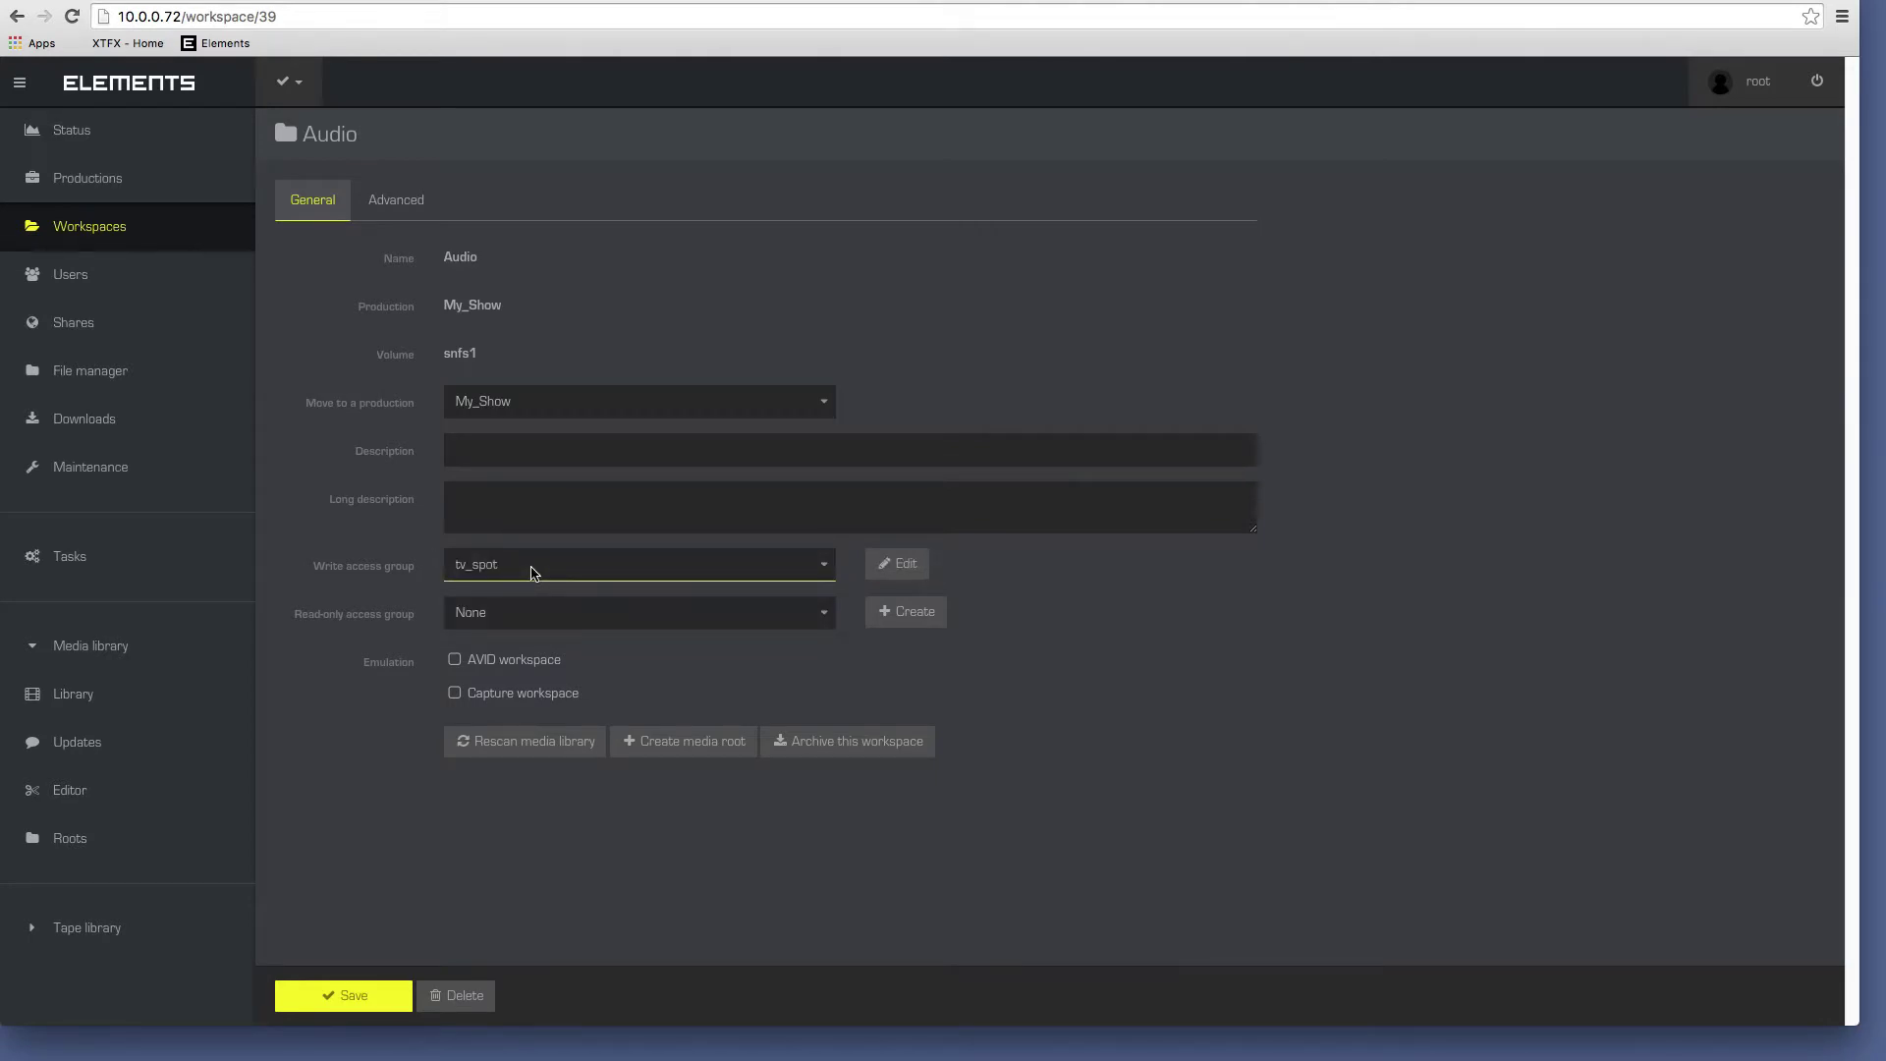
left_click(692, 748)
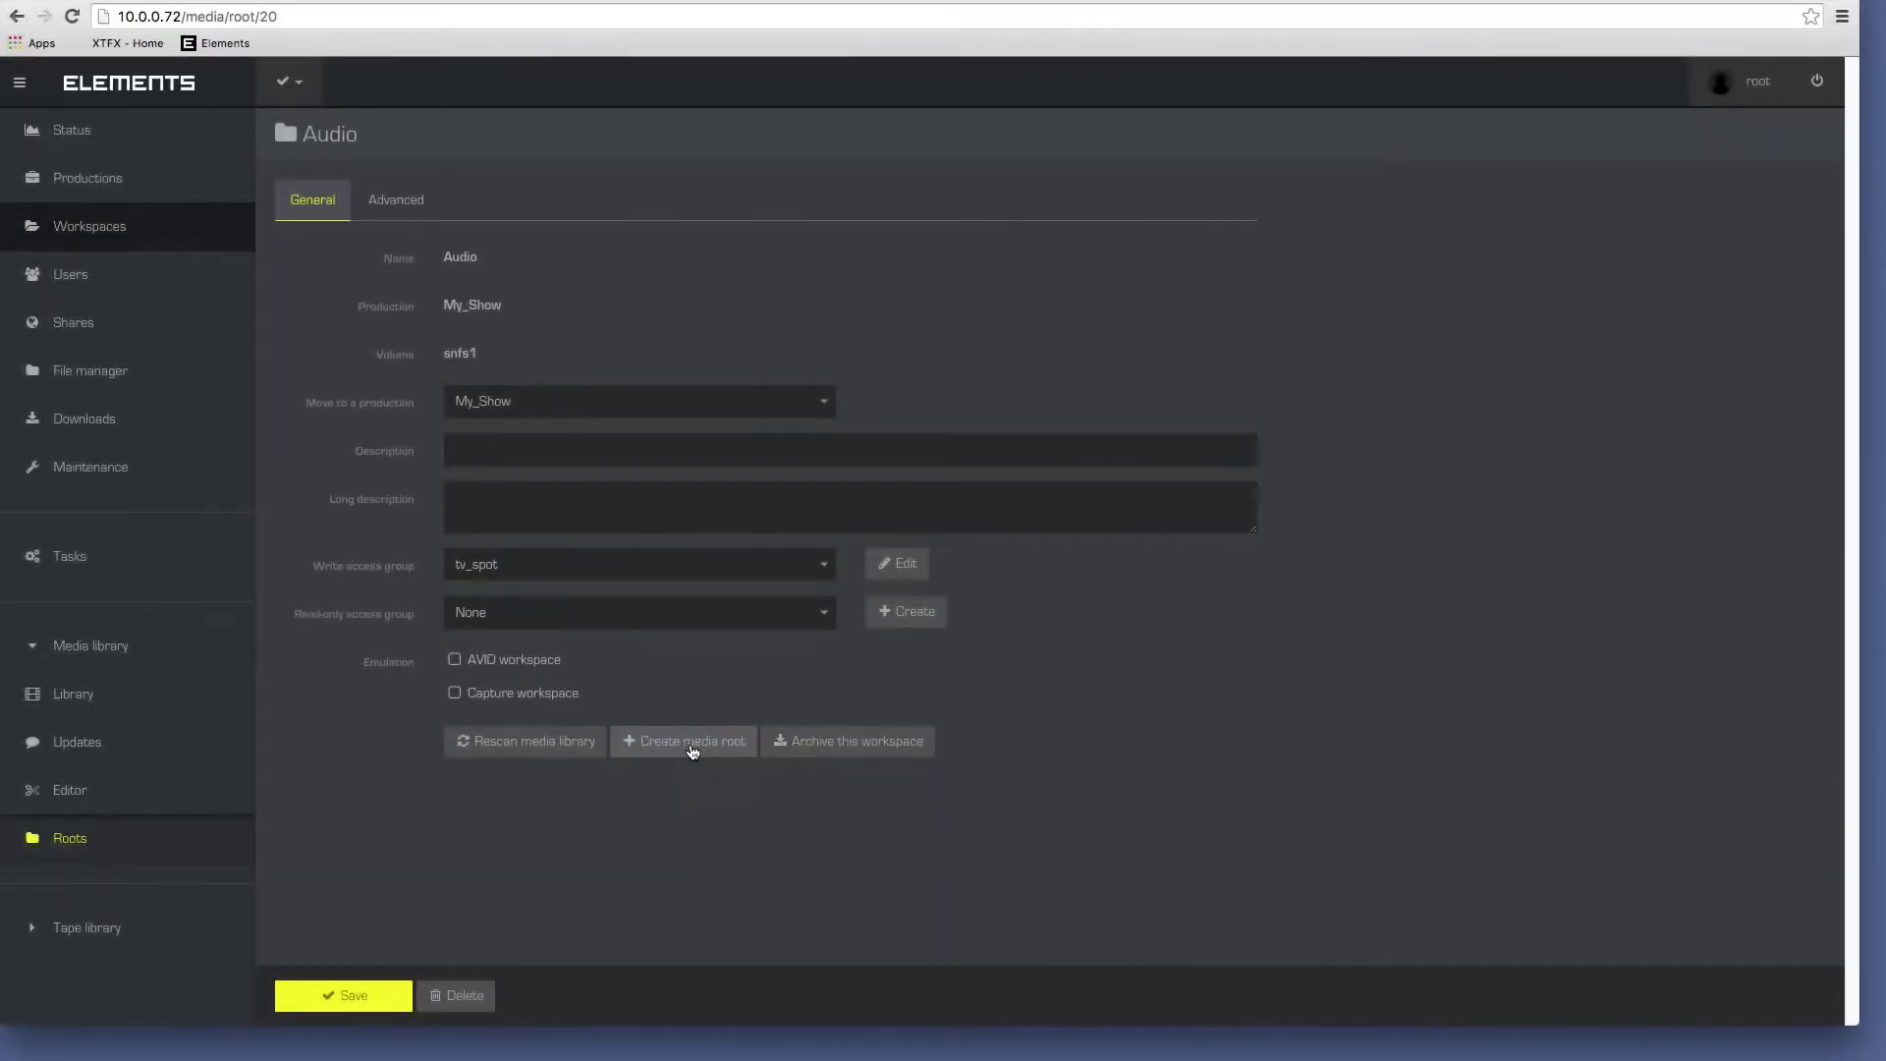
left_click(692, 742)
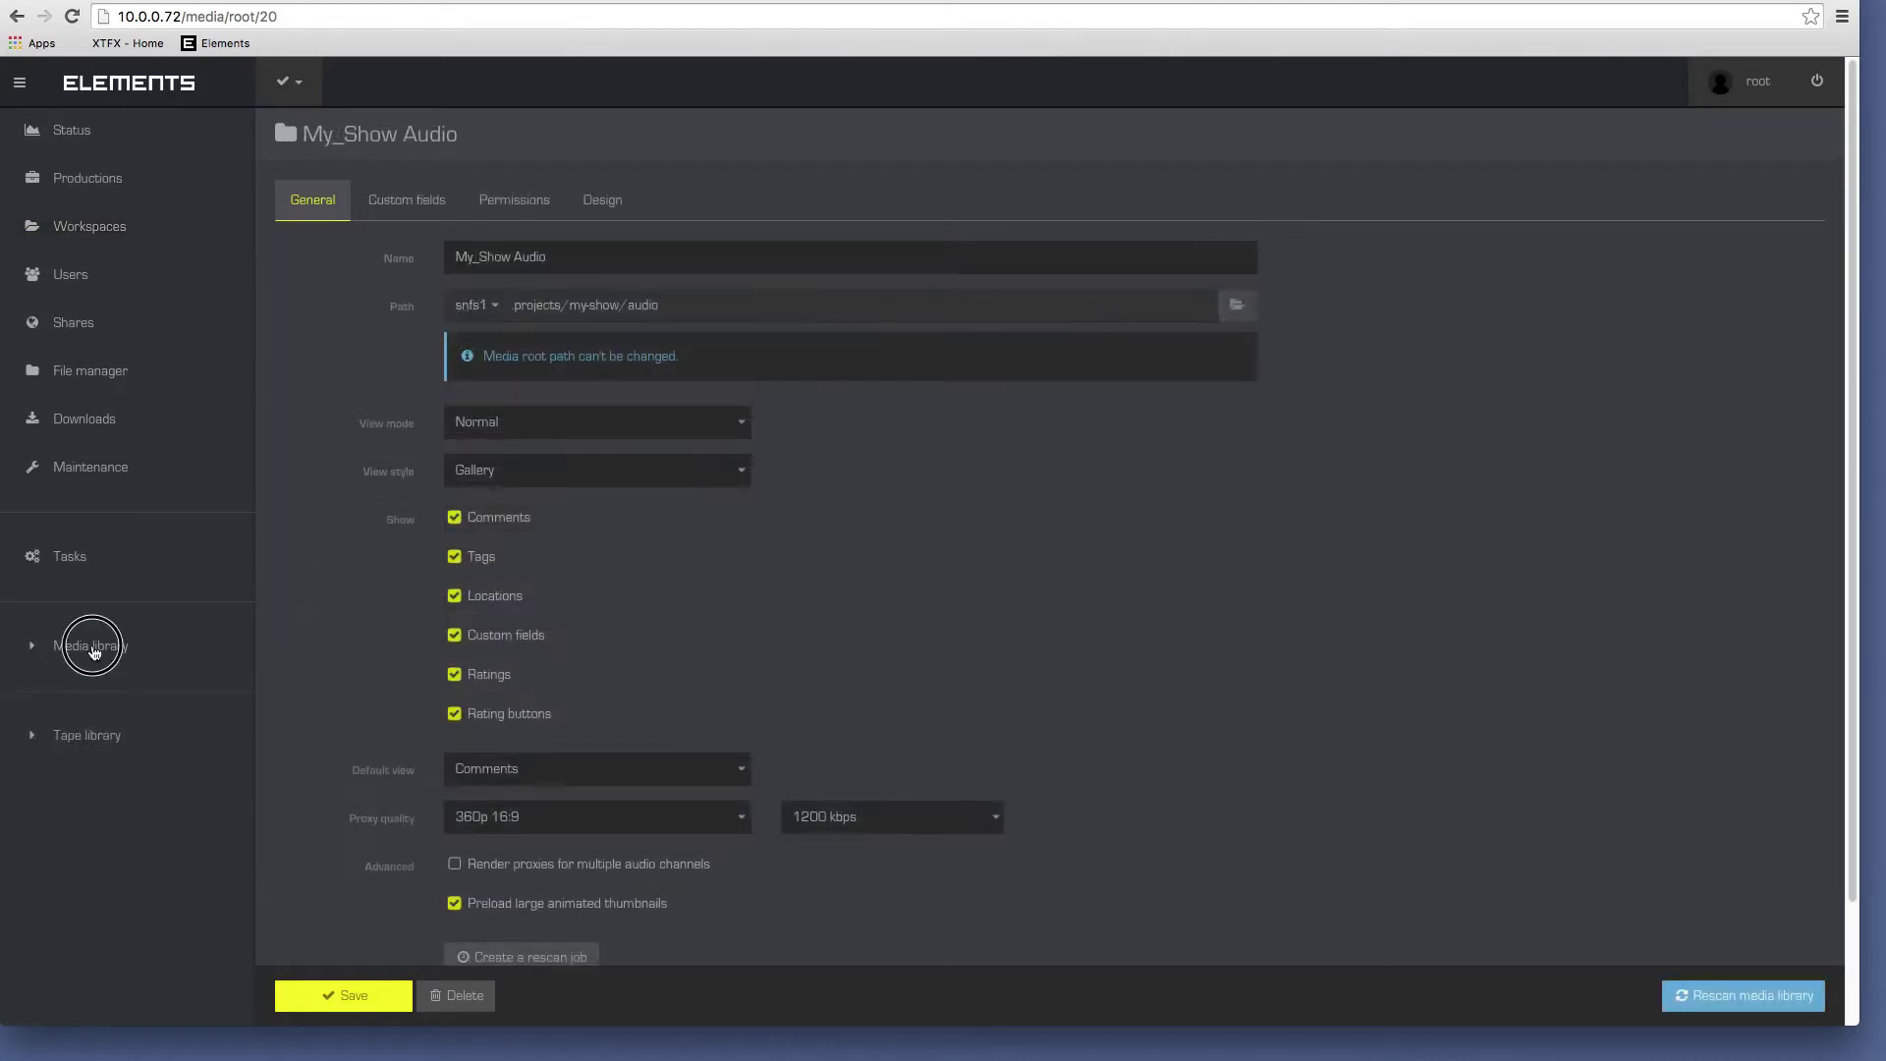
left_click(74, 694)
Give the Pictures workspace a write access group, create its media root, and view the library.
left_click(89, 226)
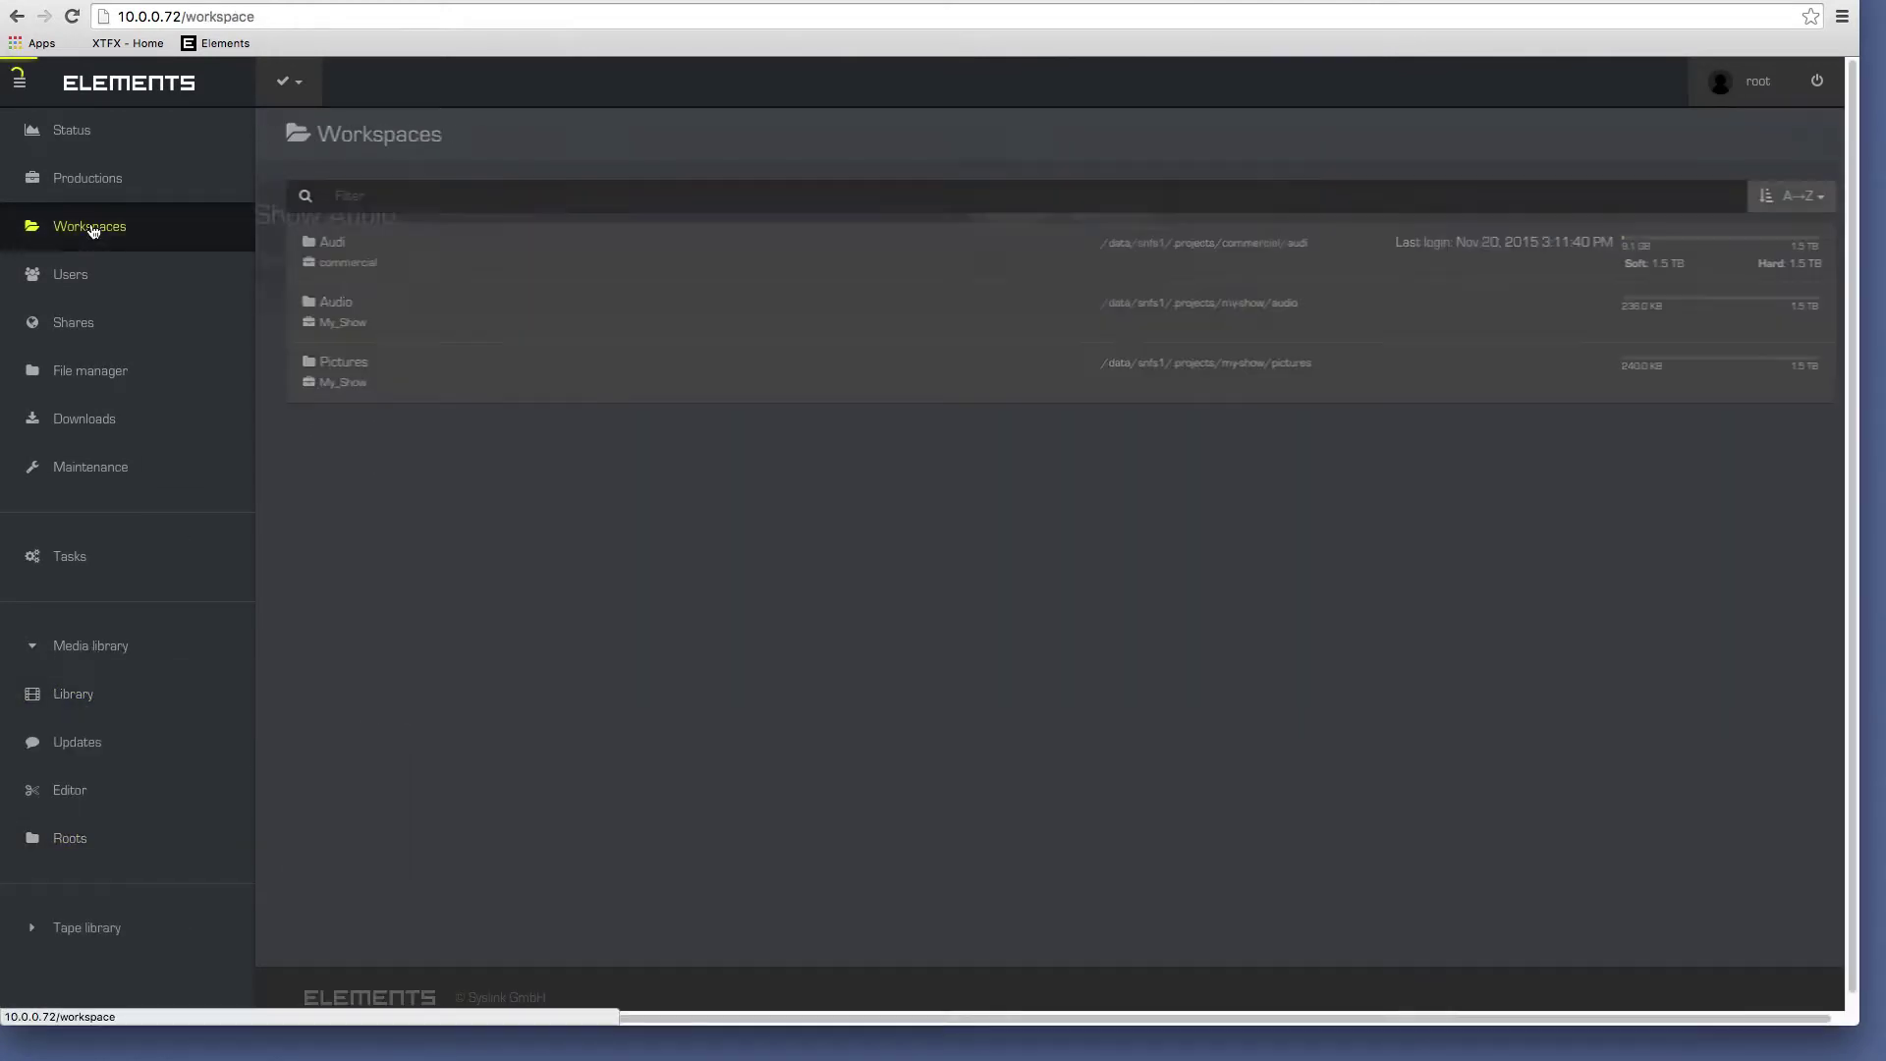
left_click(334, 312)
left_click(486, 565)
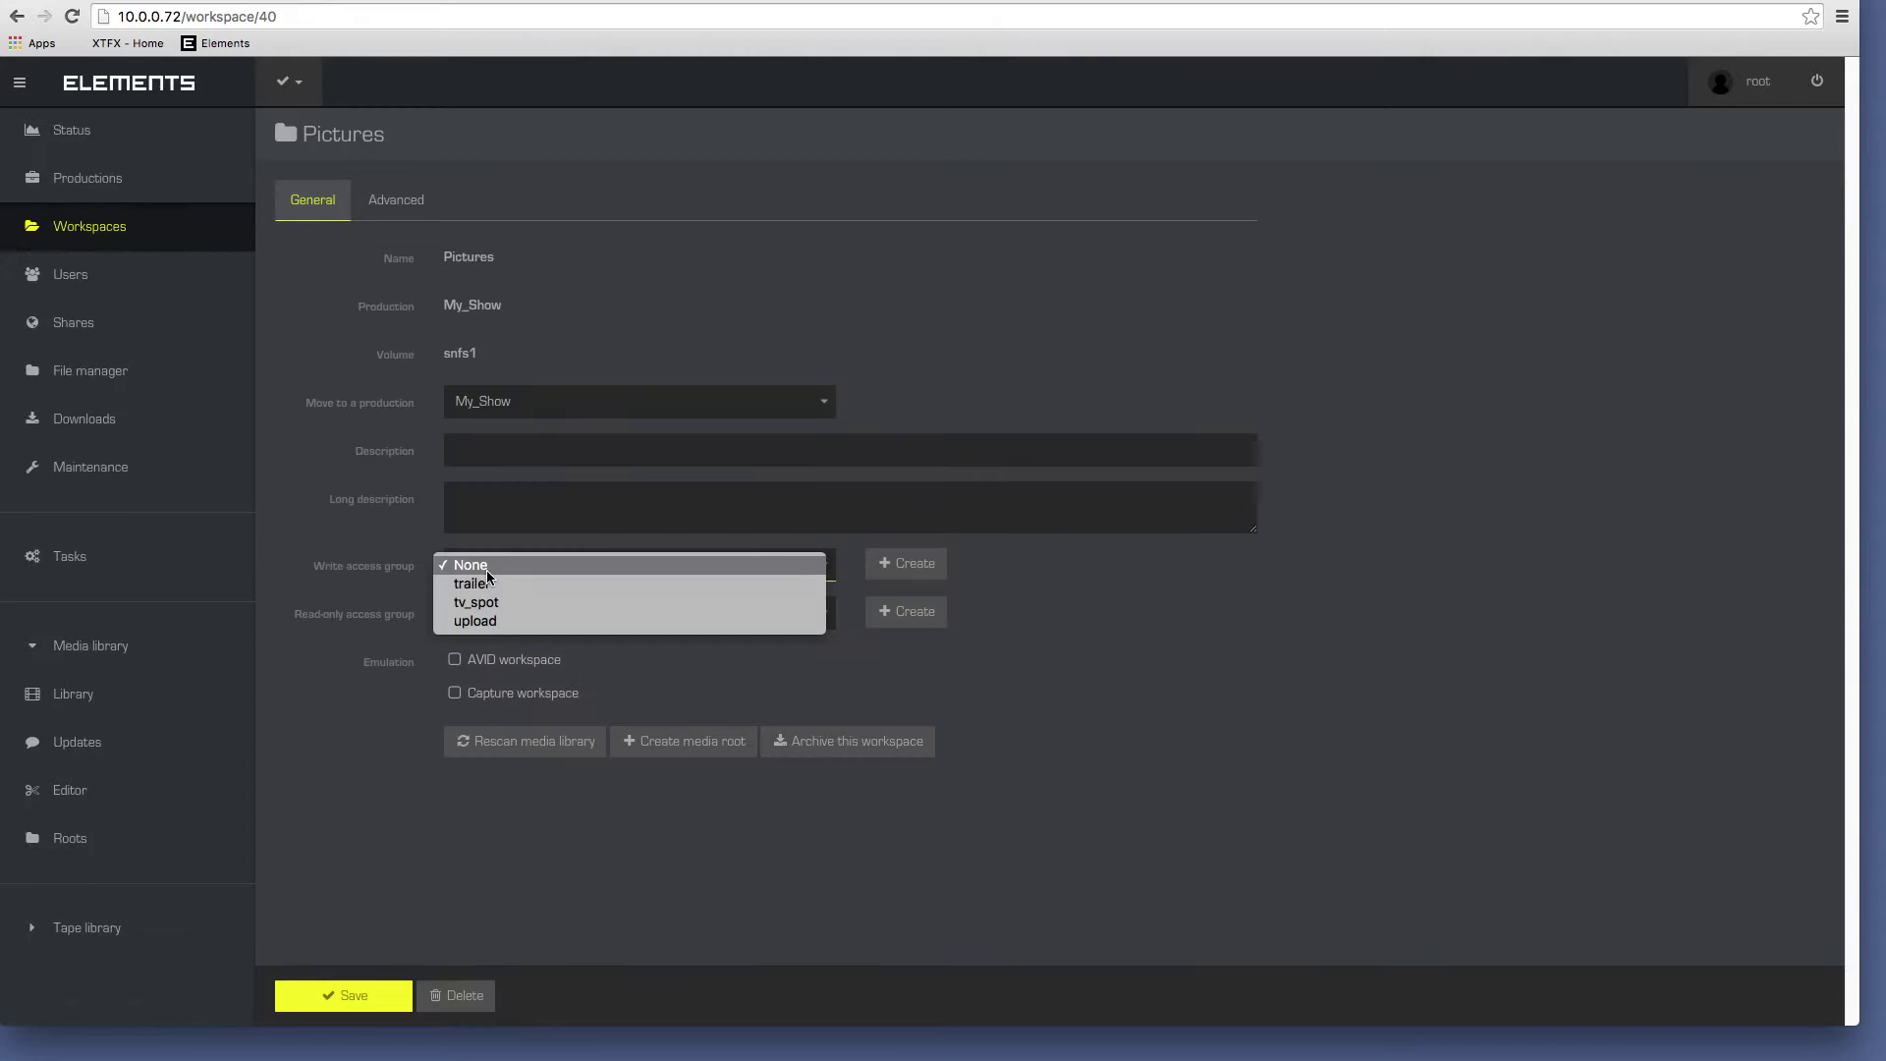
left_click(491, 597)
left_click(688, 741)
left_click(134, 678)
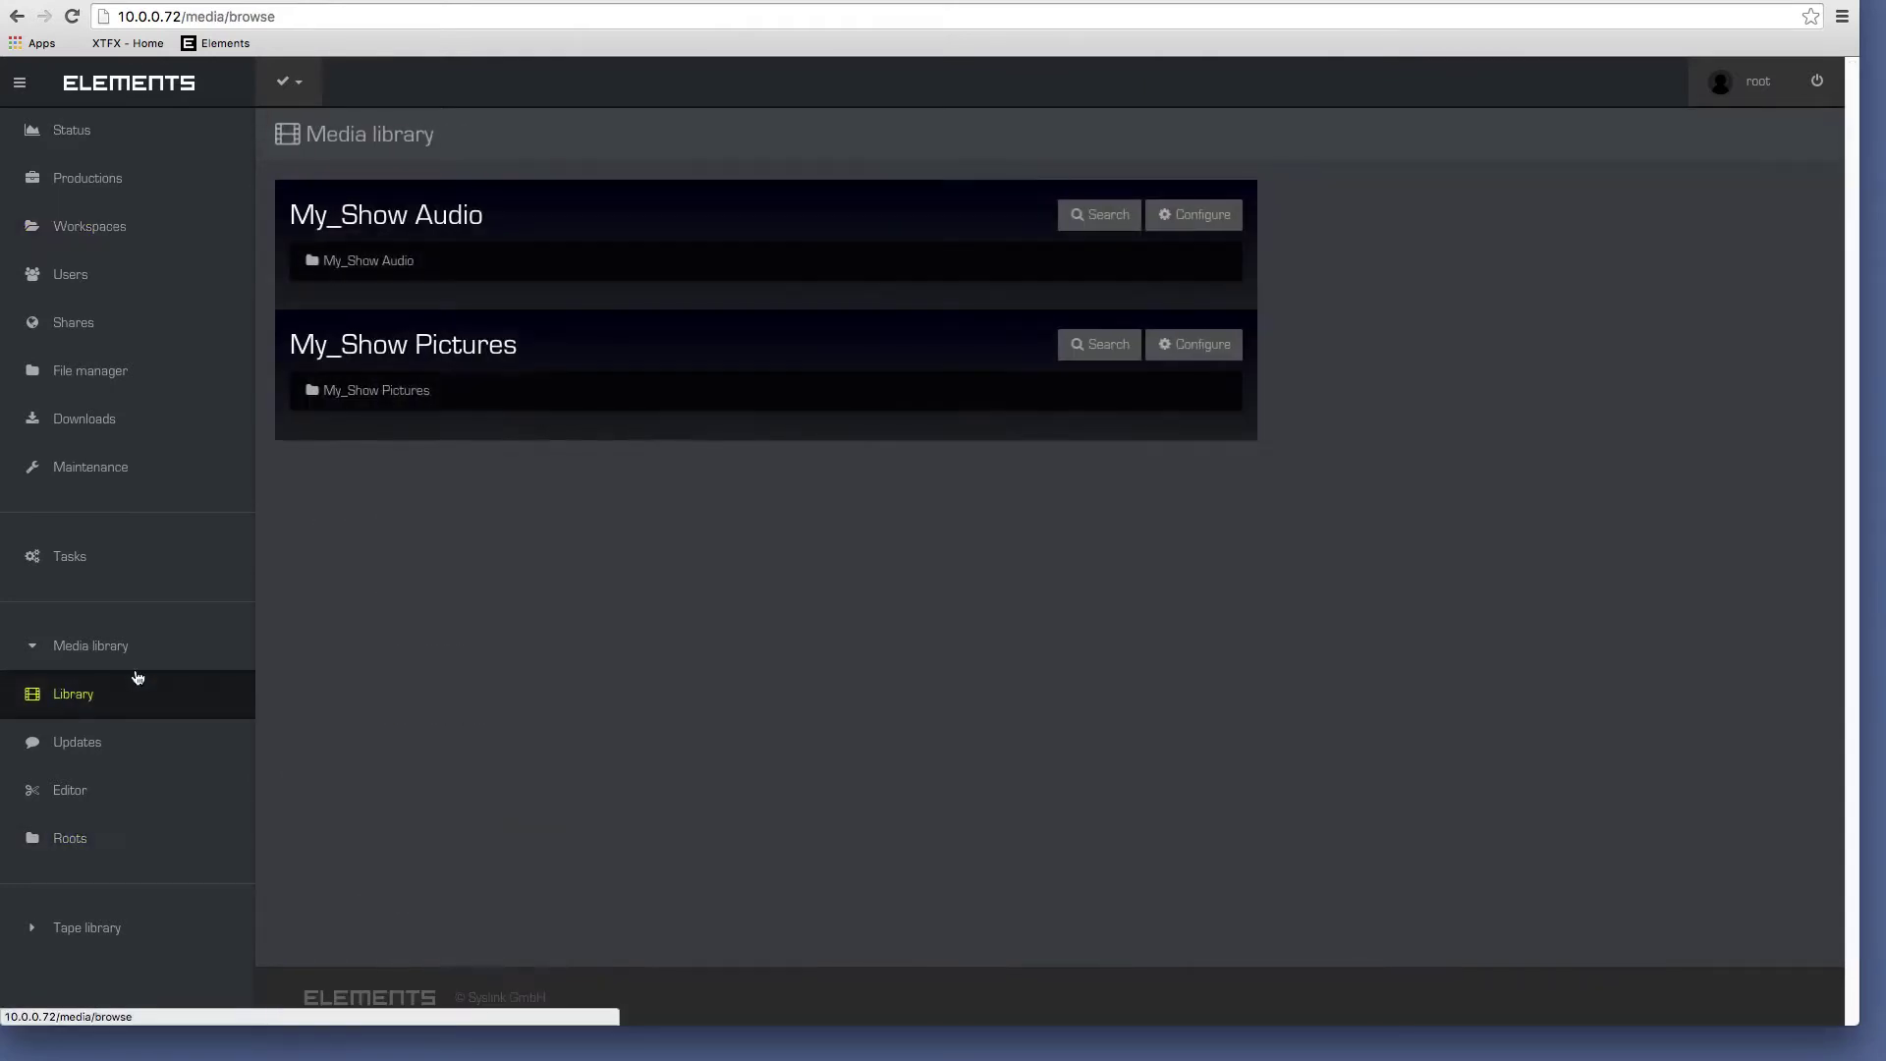
Add the first user to the tv_spot group.
left_click(71, 279)
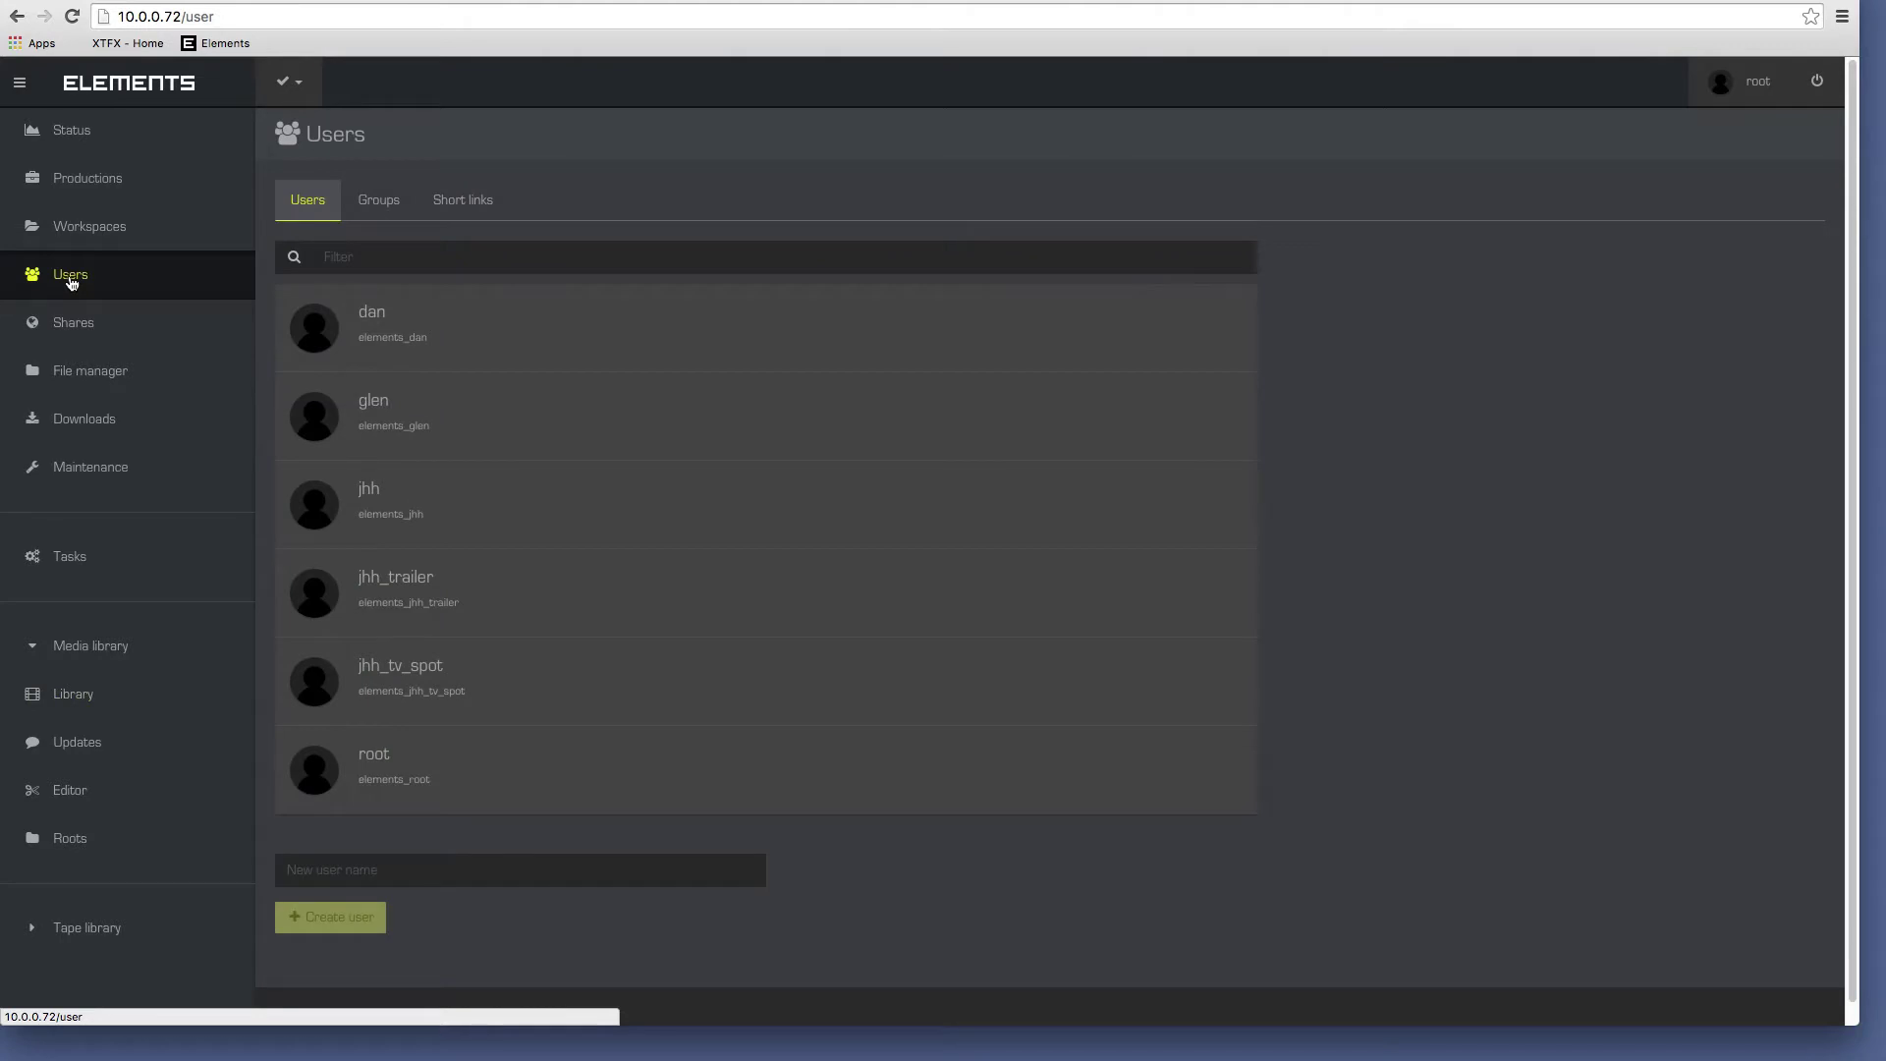
left_click(511, 313)
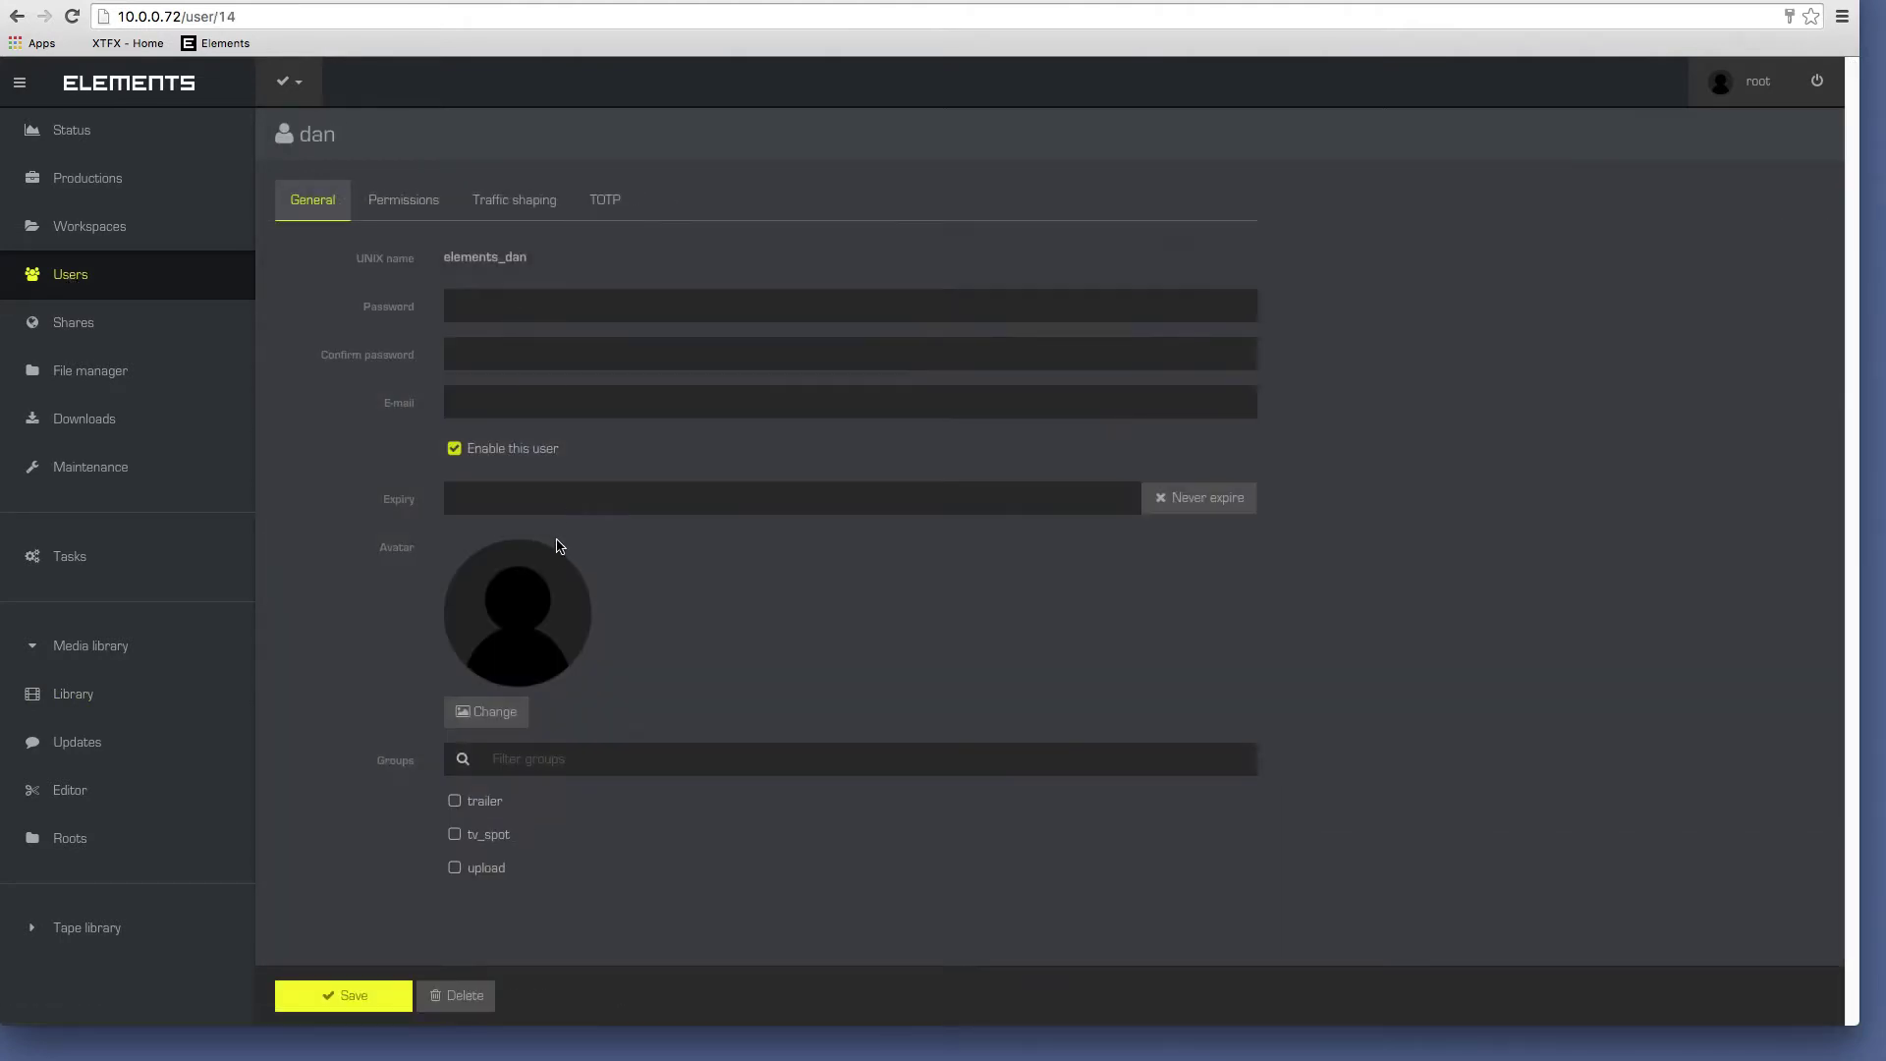
left_click(455, 836)
Grant the user media library, updates, editor view/manage and media roots permissions, then save.
left_click(403, 201)
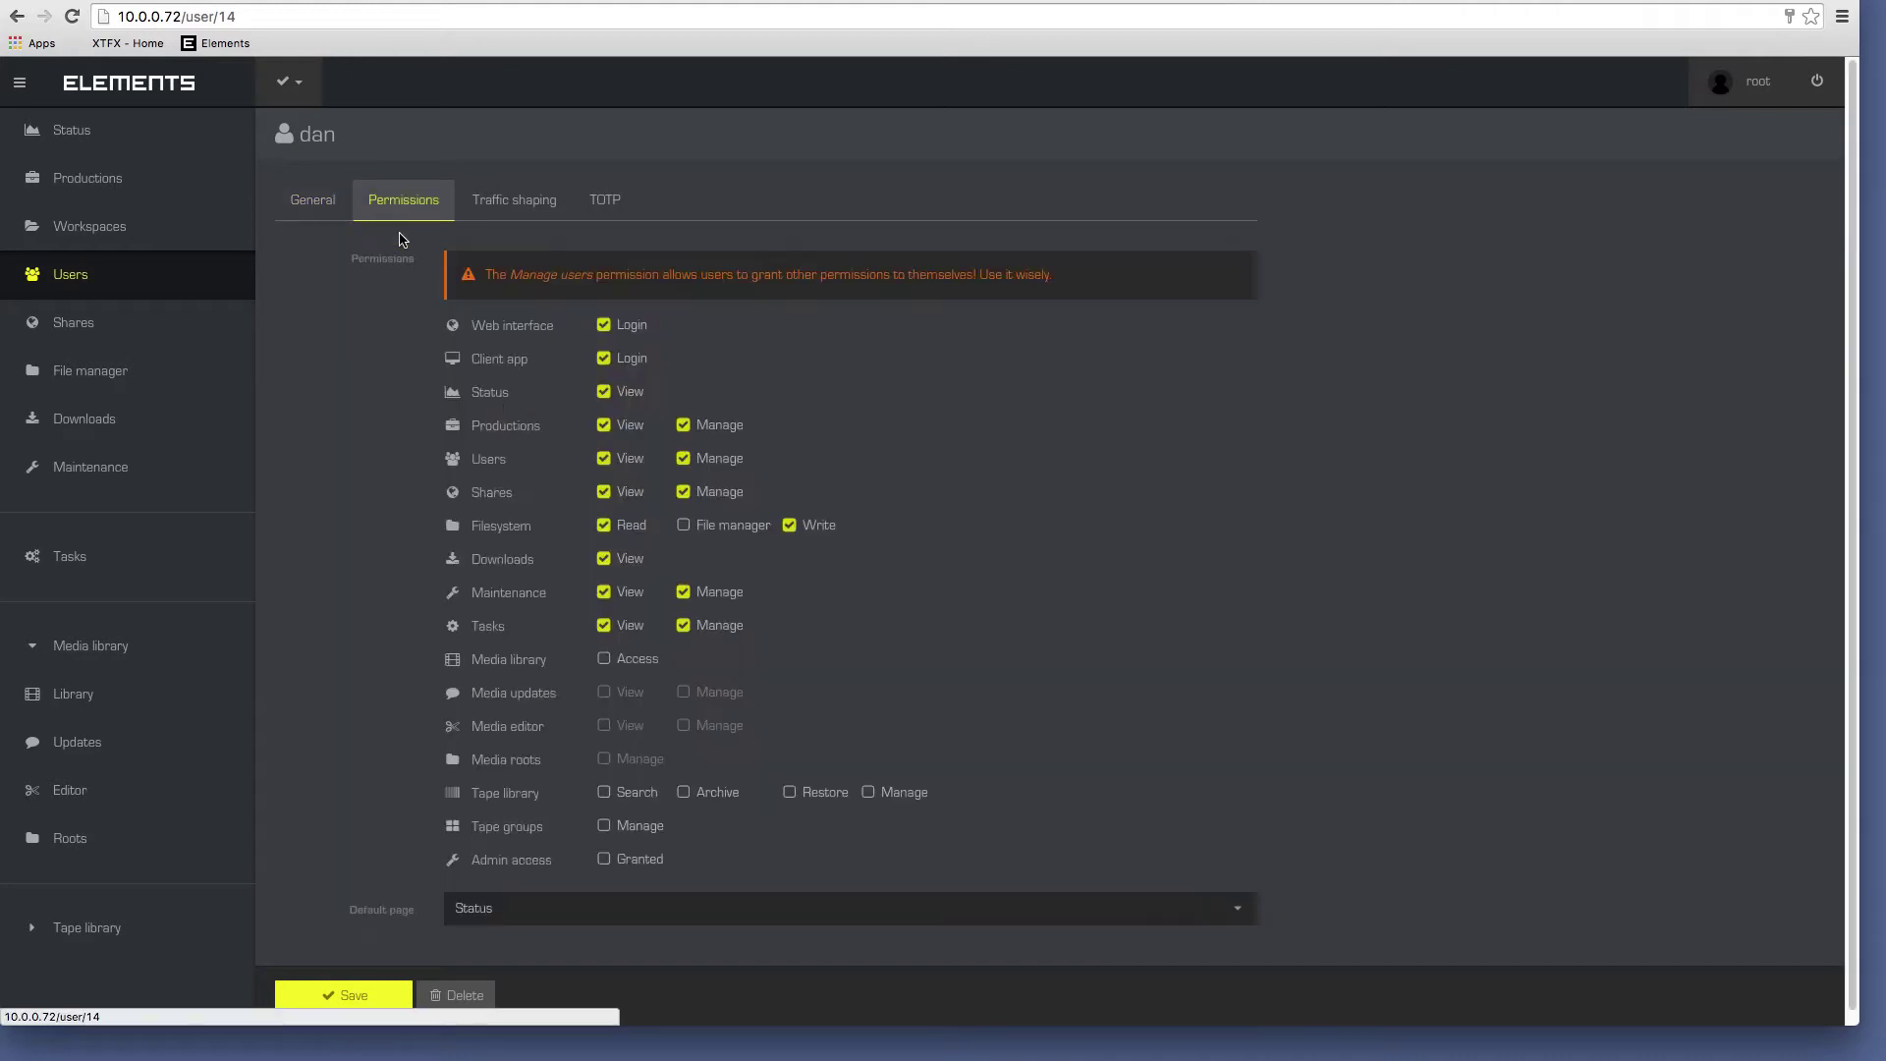
left_click(603, 658)
left_click(603, 692)
left_click(683, 726)
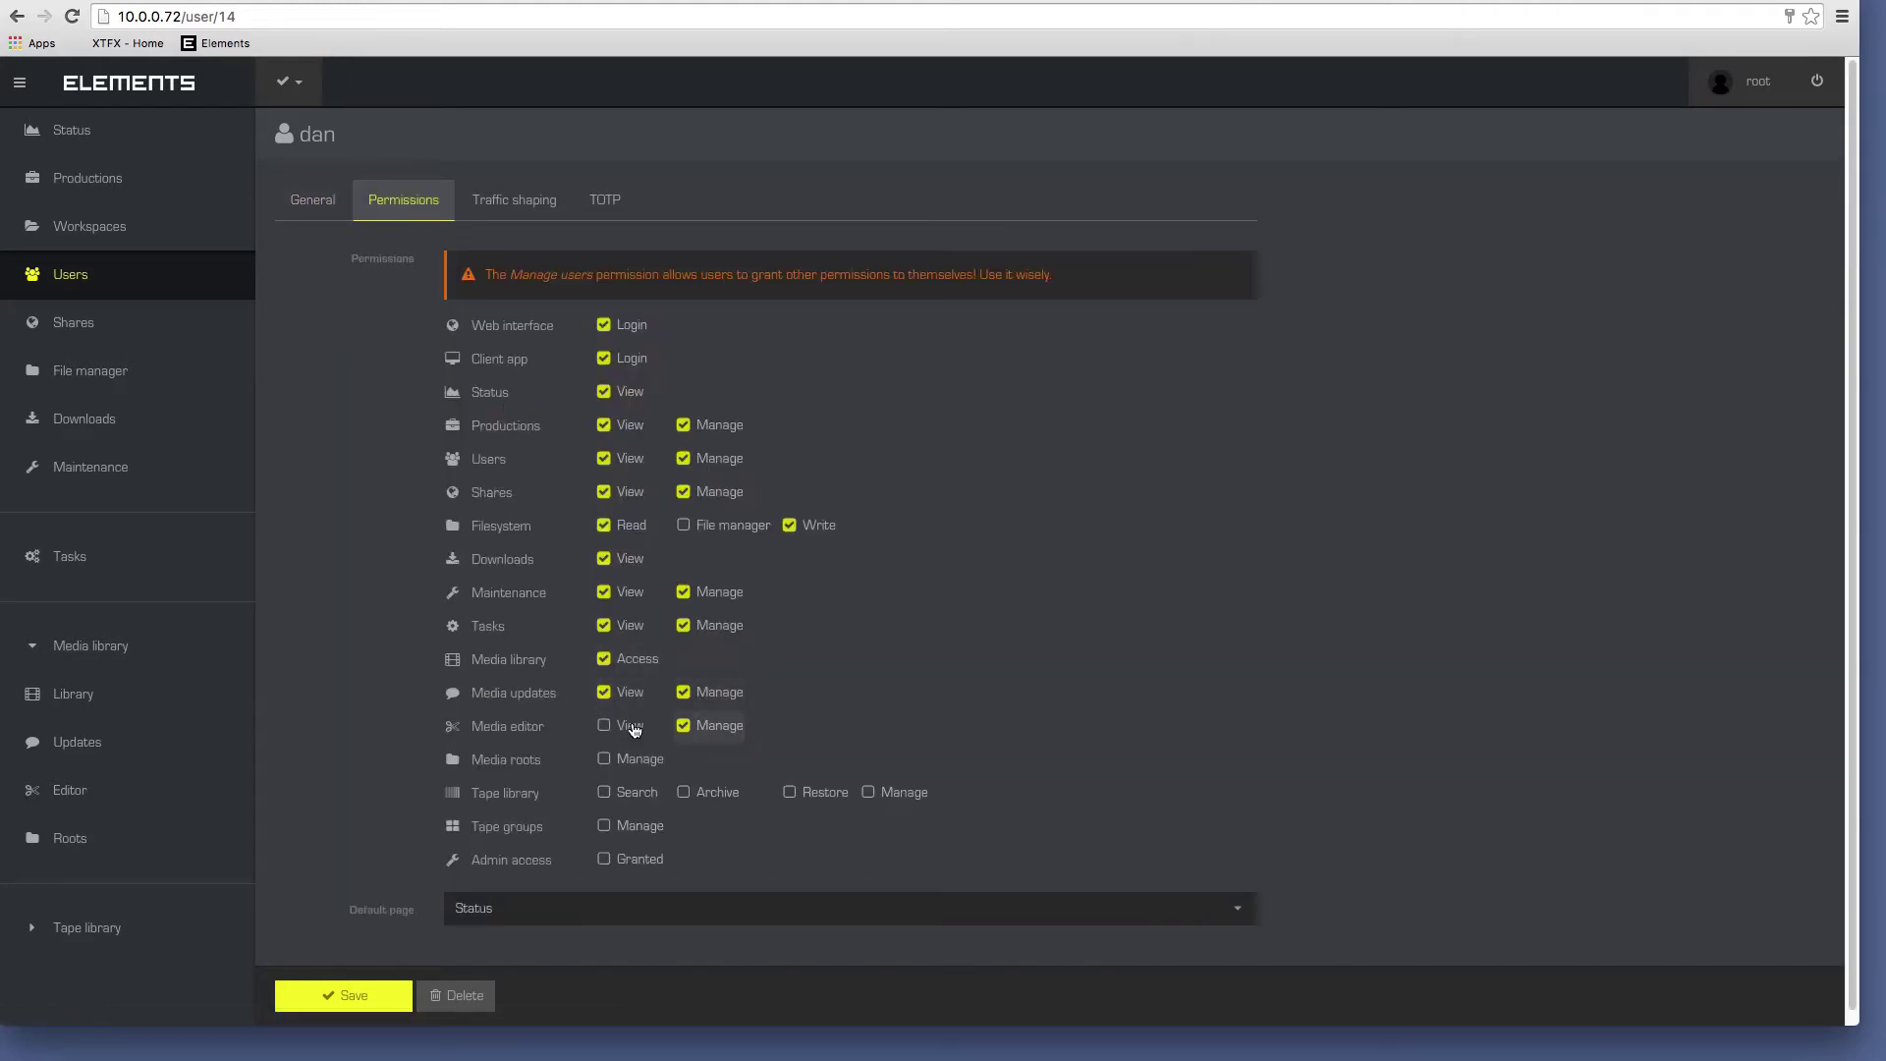
left_click(603, 725)
left_click(603, 758)
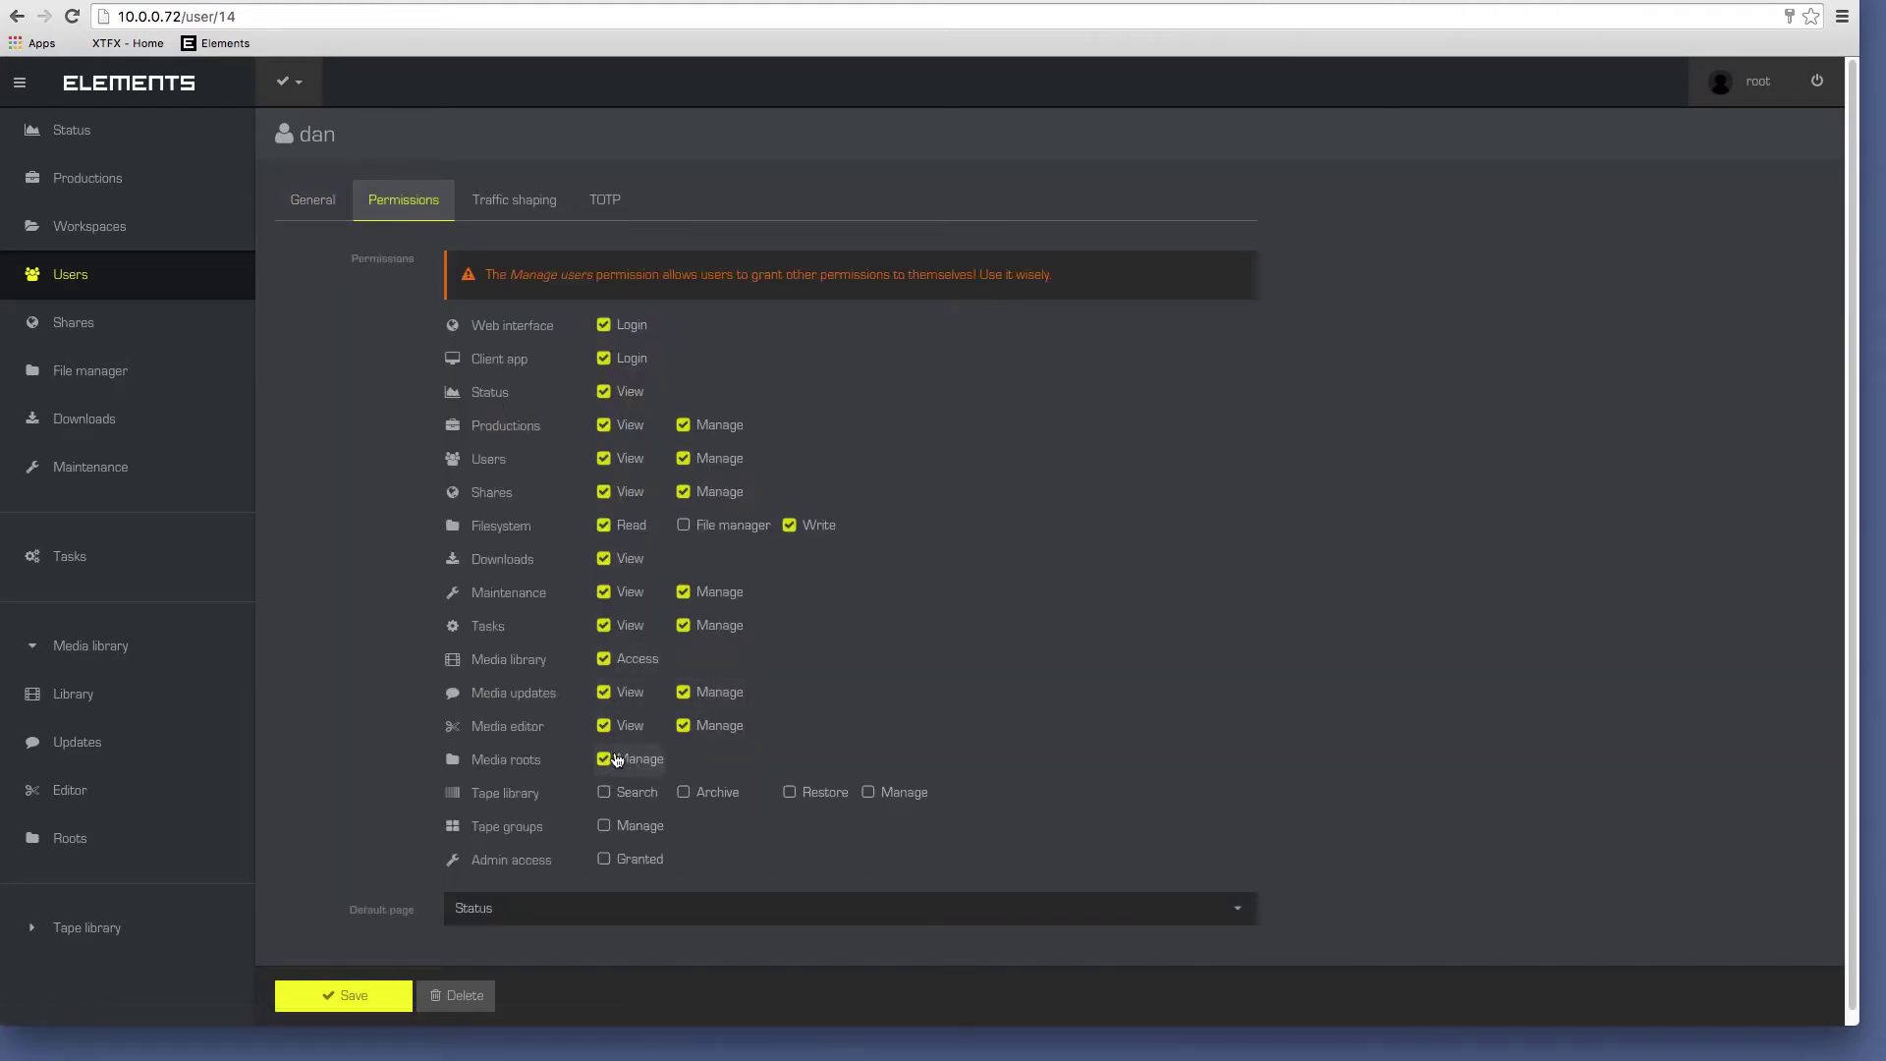
left_click(337, 988)
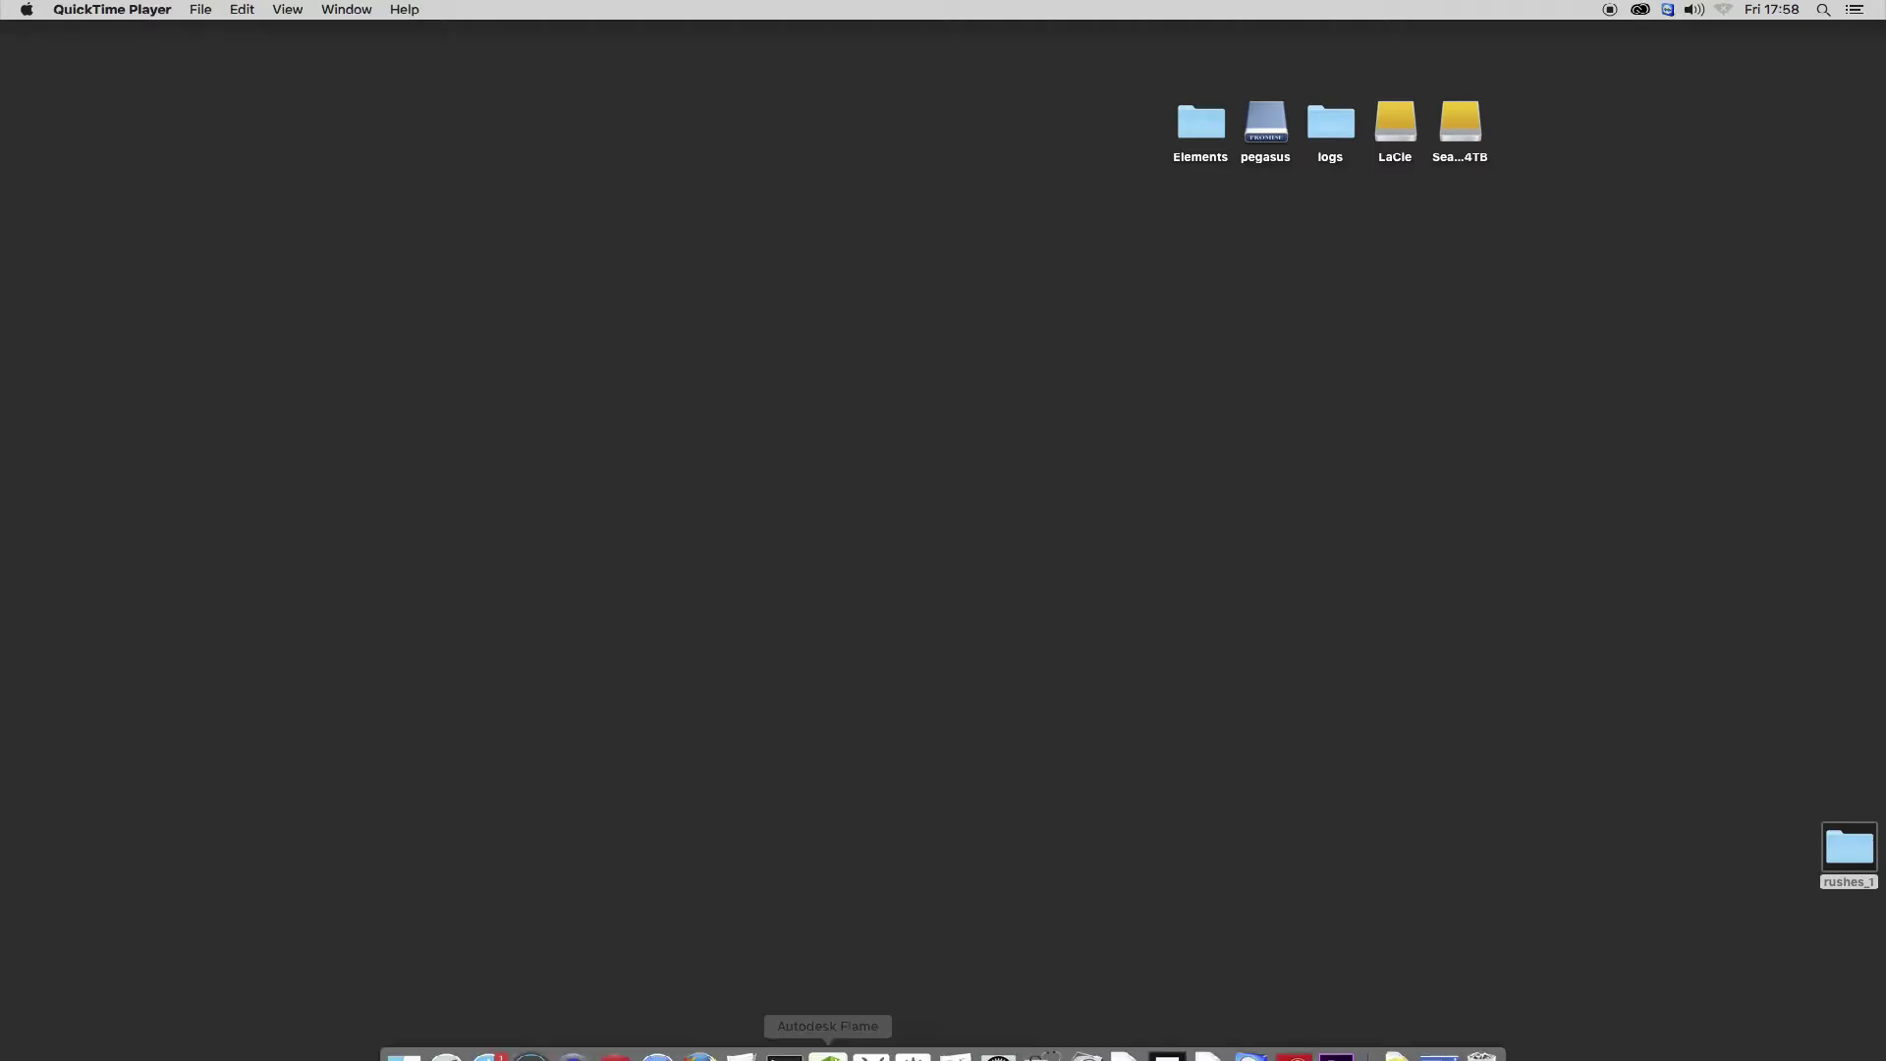
Connect the Elements desktop client and mount the My_Show workspaces.
left_click(1162, 1035)
left_click(1116, 640)
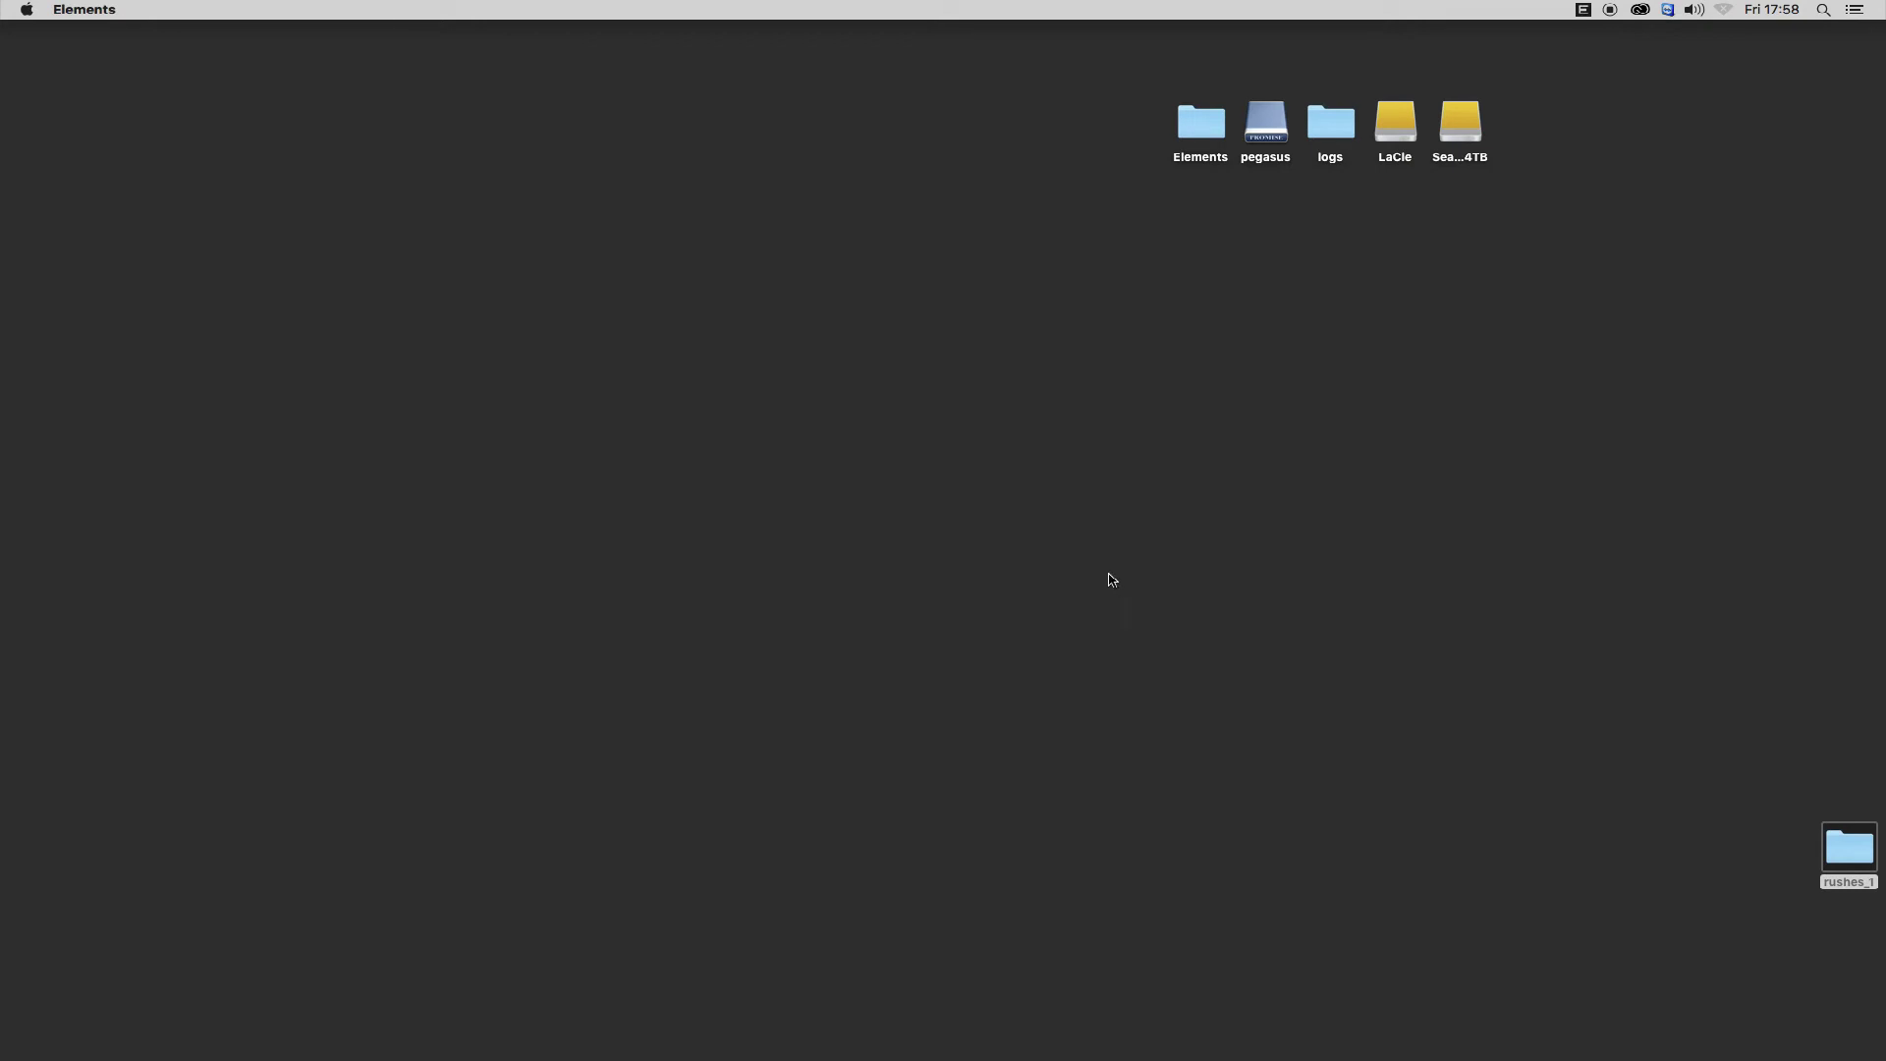
left_click(1585, 10)
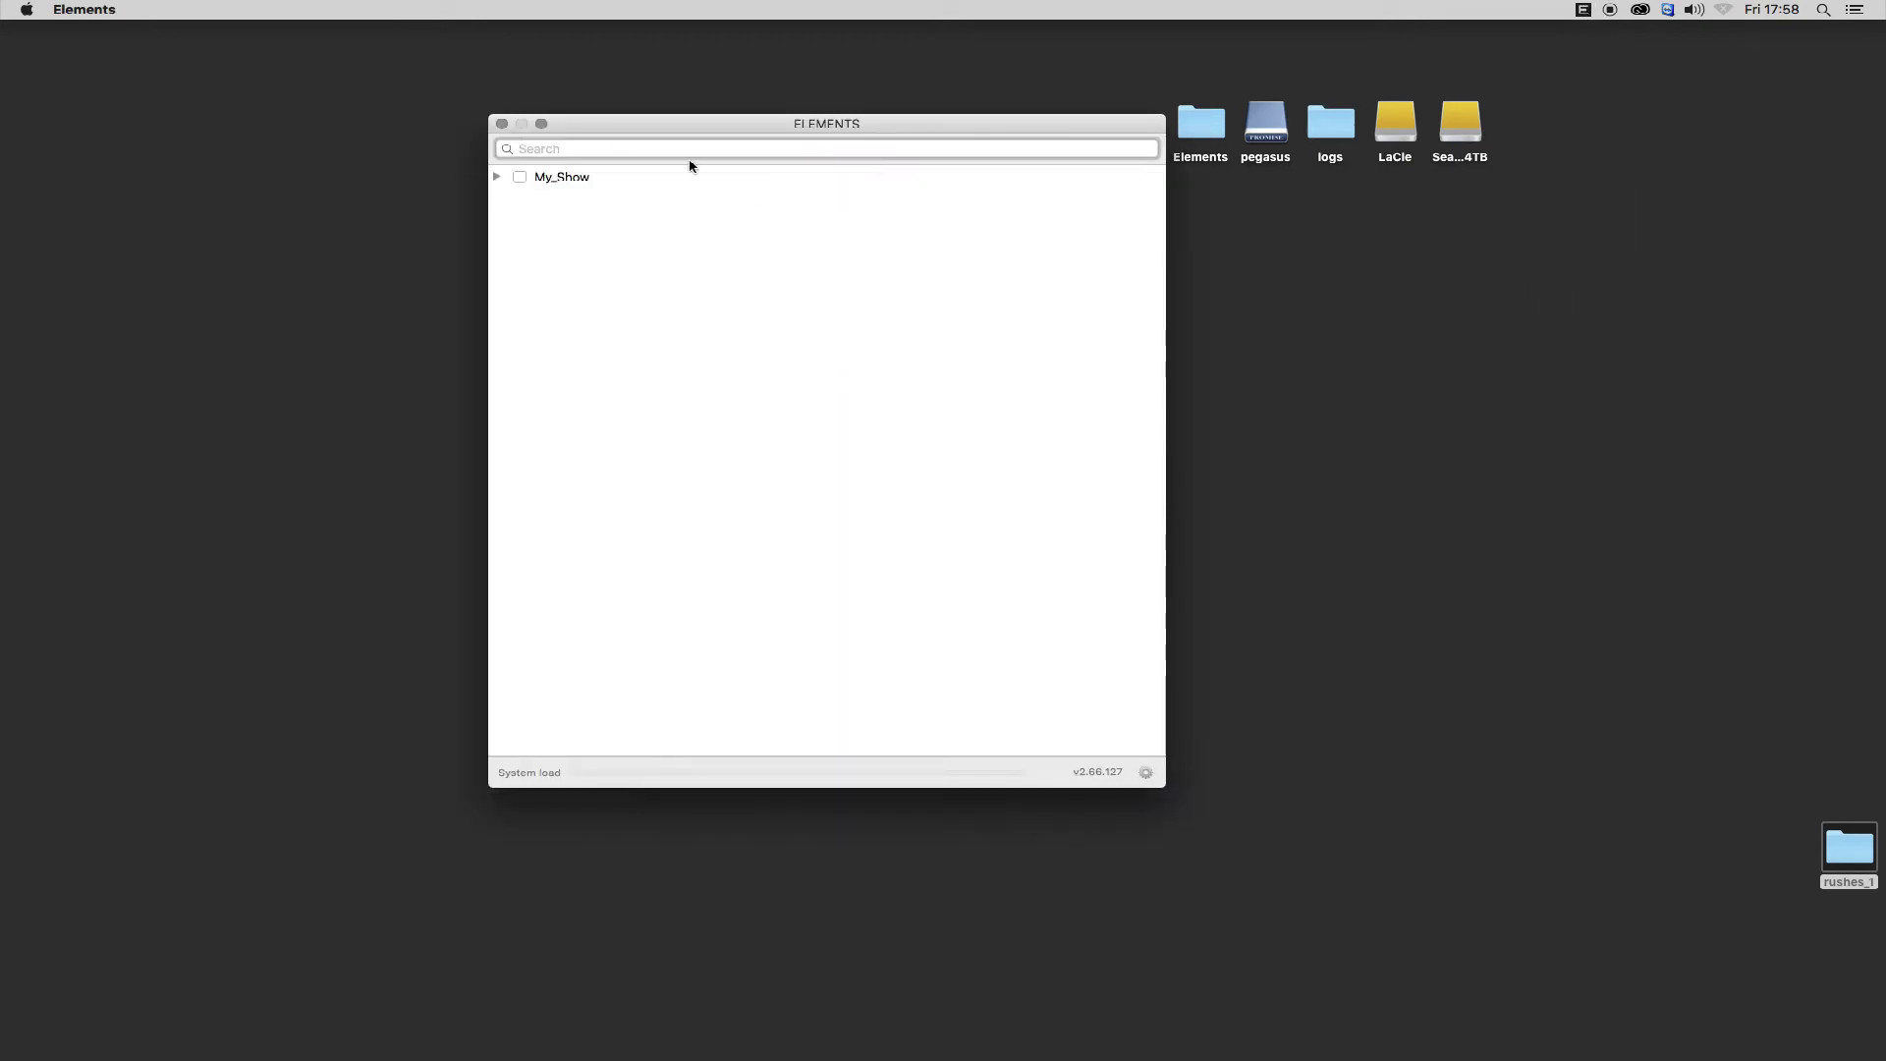
left_click(521, 178)
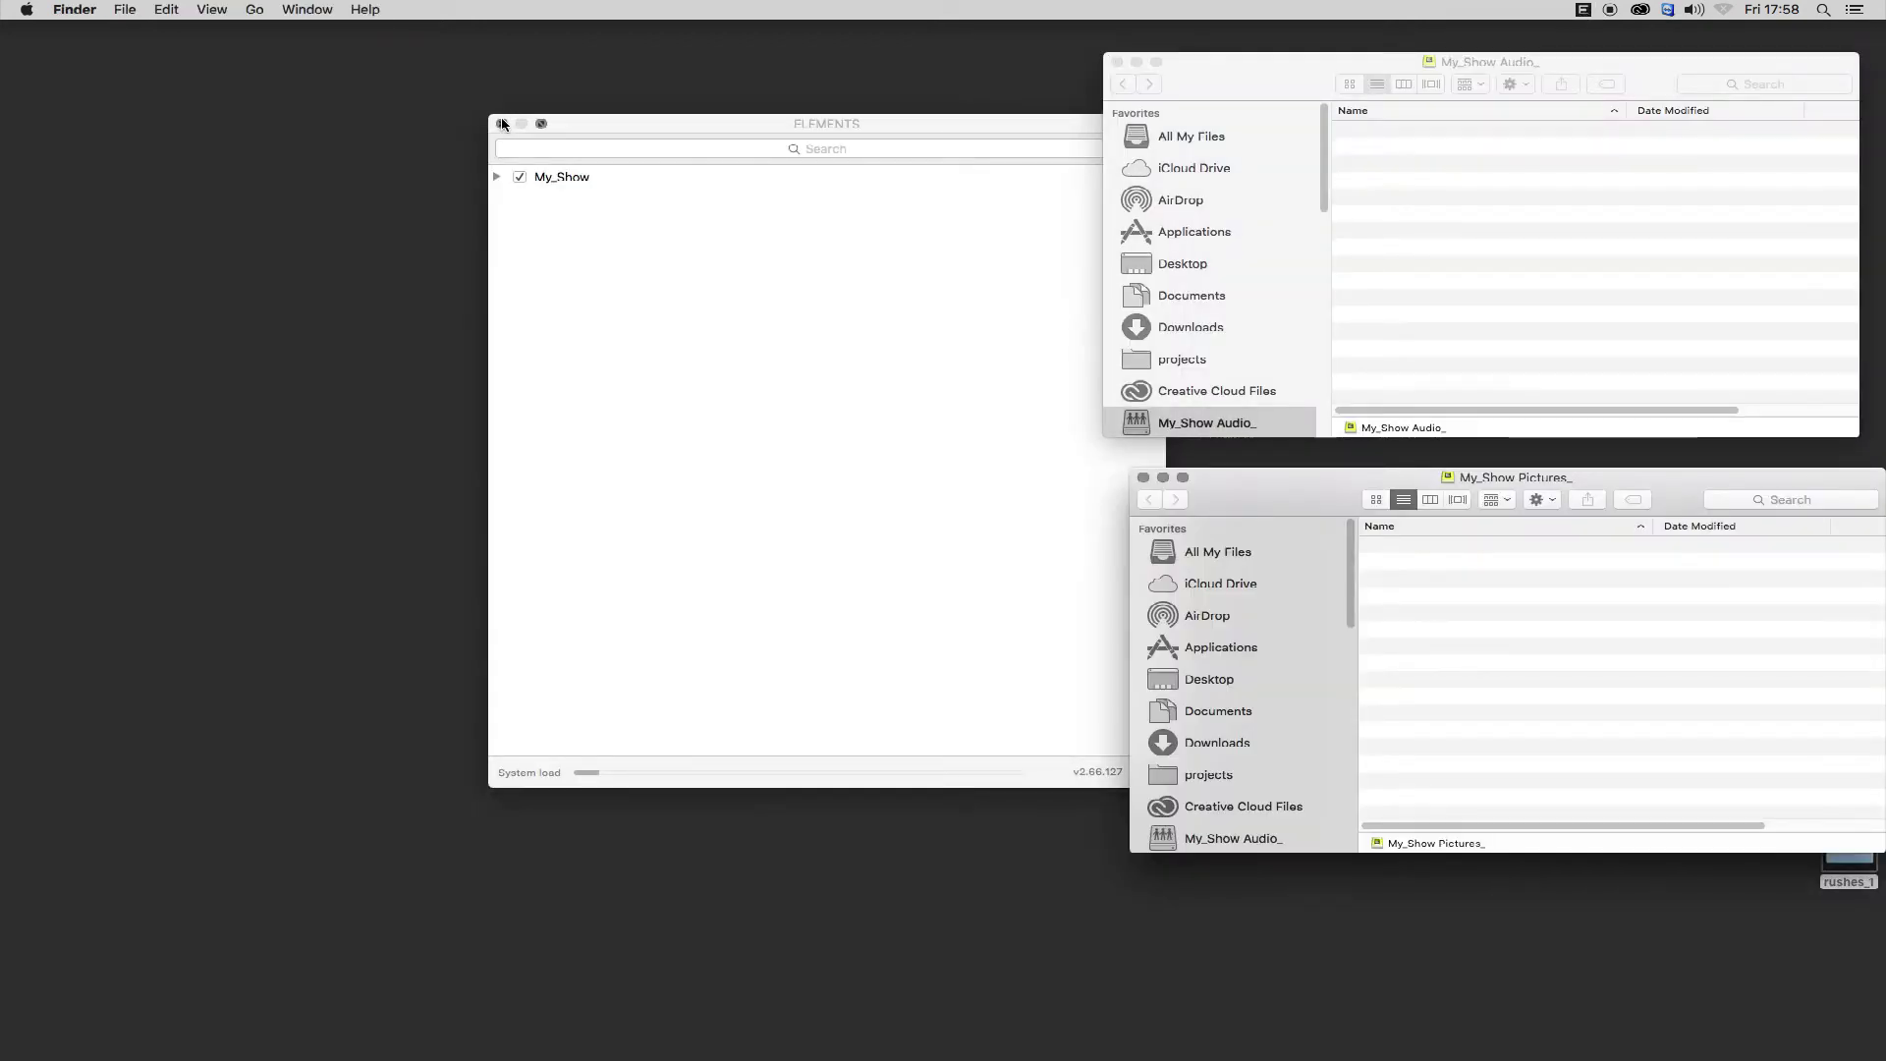
left_click(502, 124)
Copy 01_Music1 and 01_Music2 from rushes_1 into the My_Show Audio workspace.
left_click_drag(1696, 477, 1178, 486)
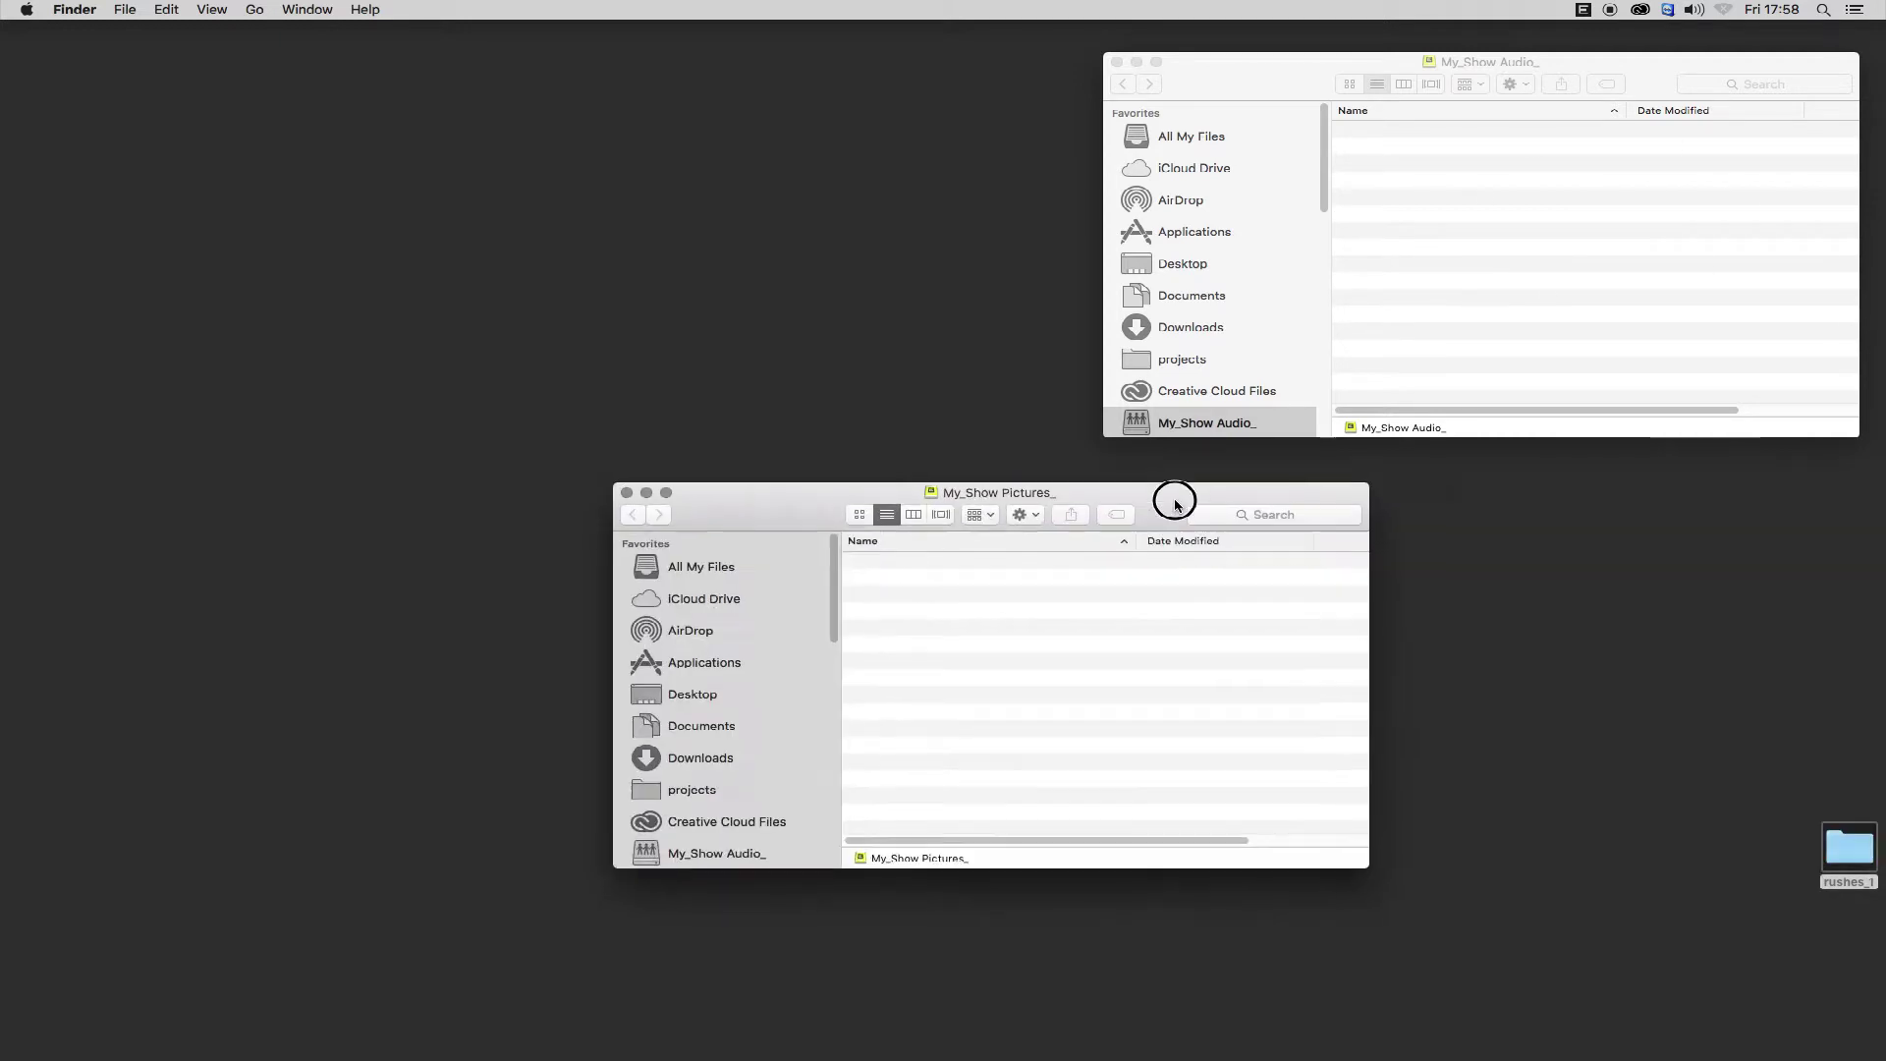
left_click_drag(1221, 61, 786, 75)
double_click(1849, 847)
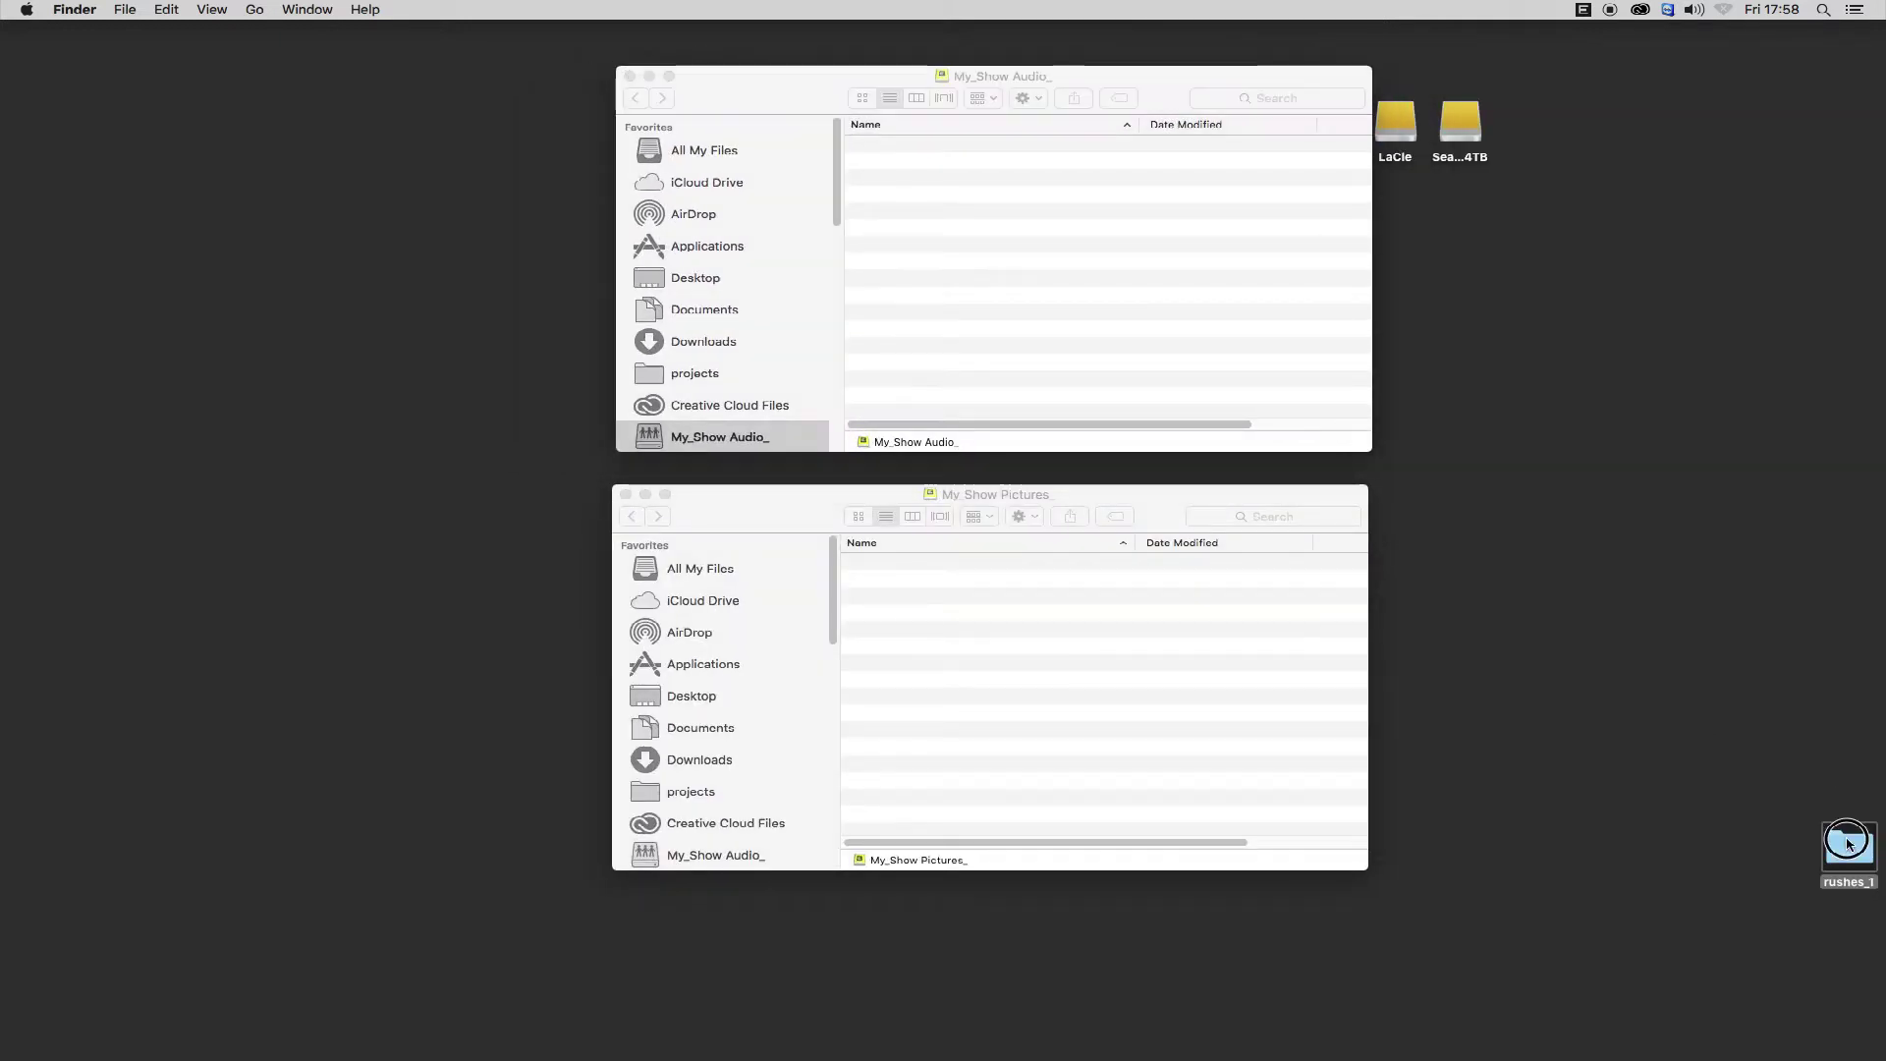
left_click(1172, 742)
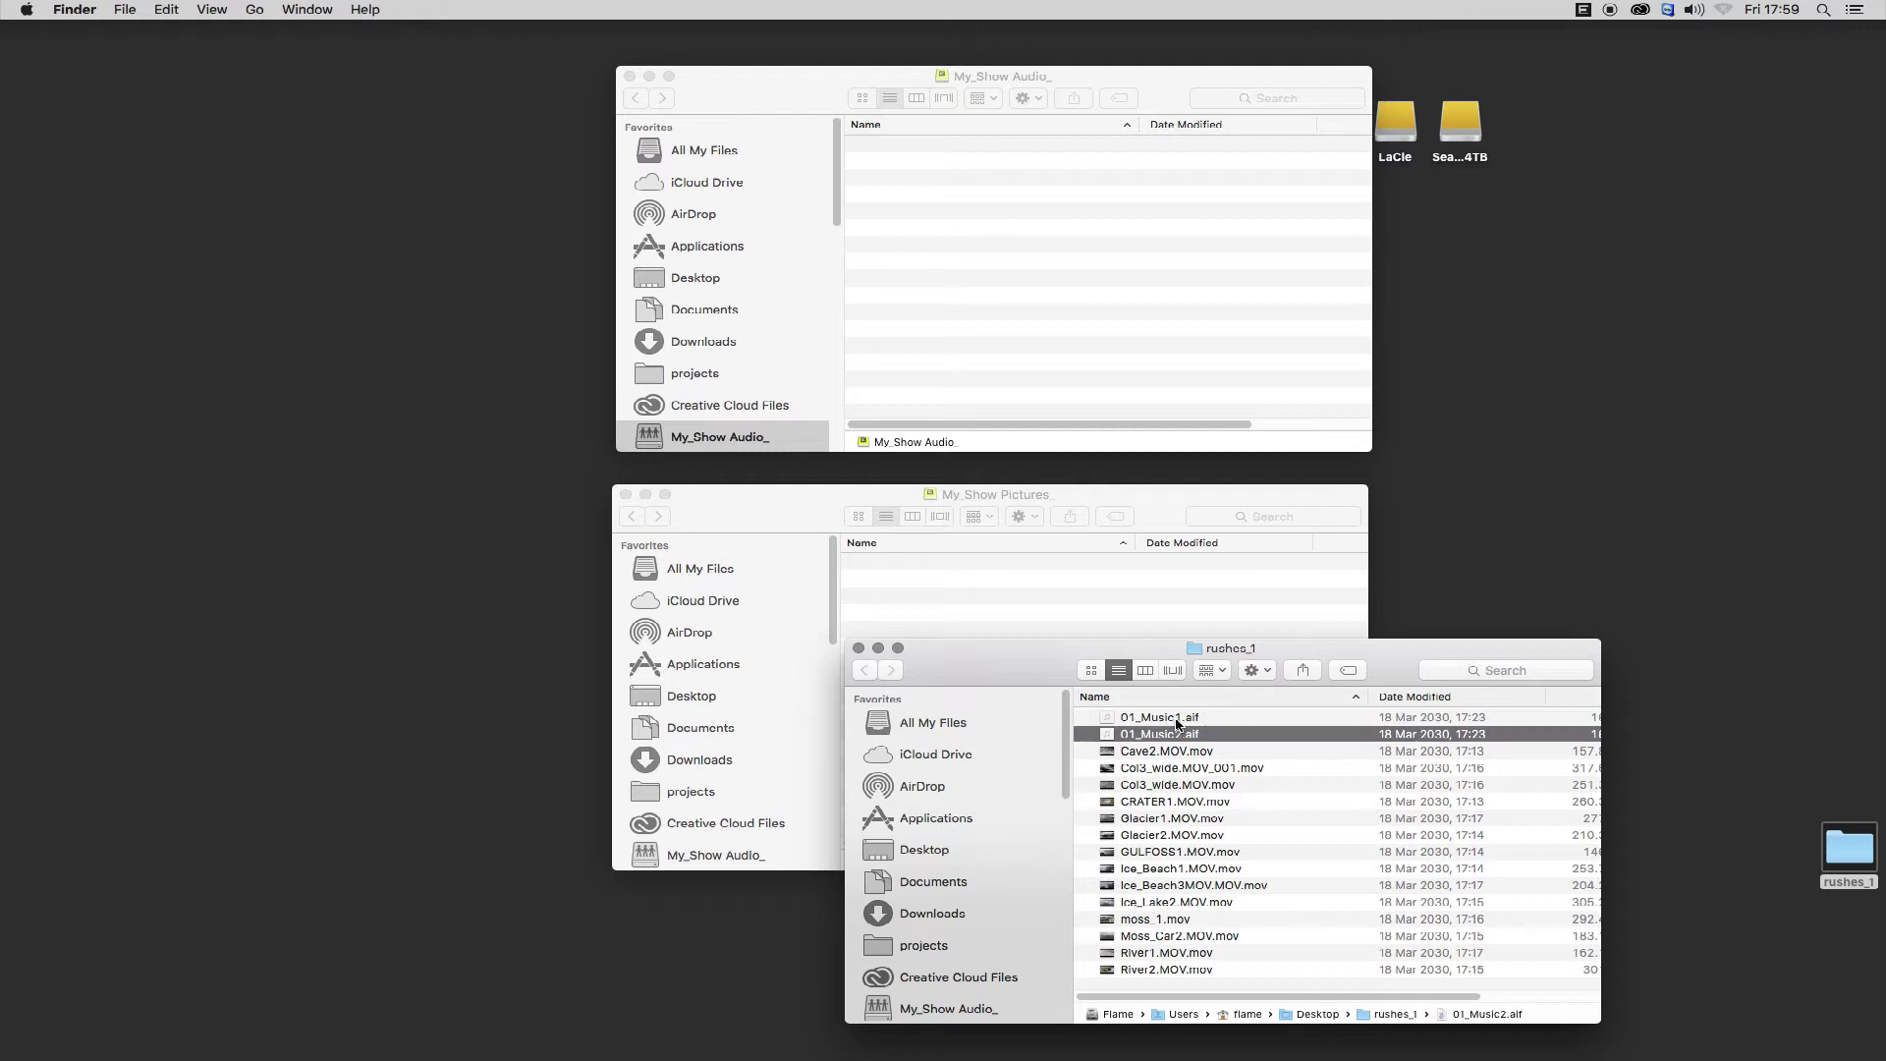
left_click(1159, 718, "shift")
left_click_drag(1159, 717, 1103, 288)
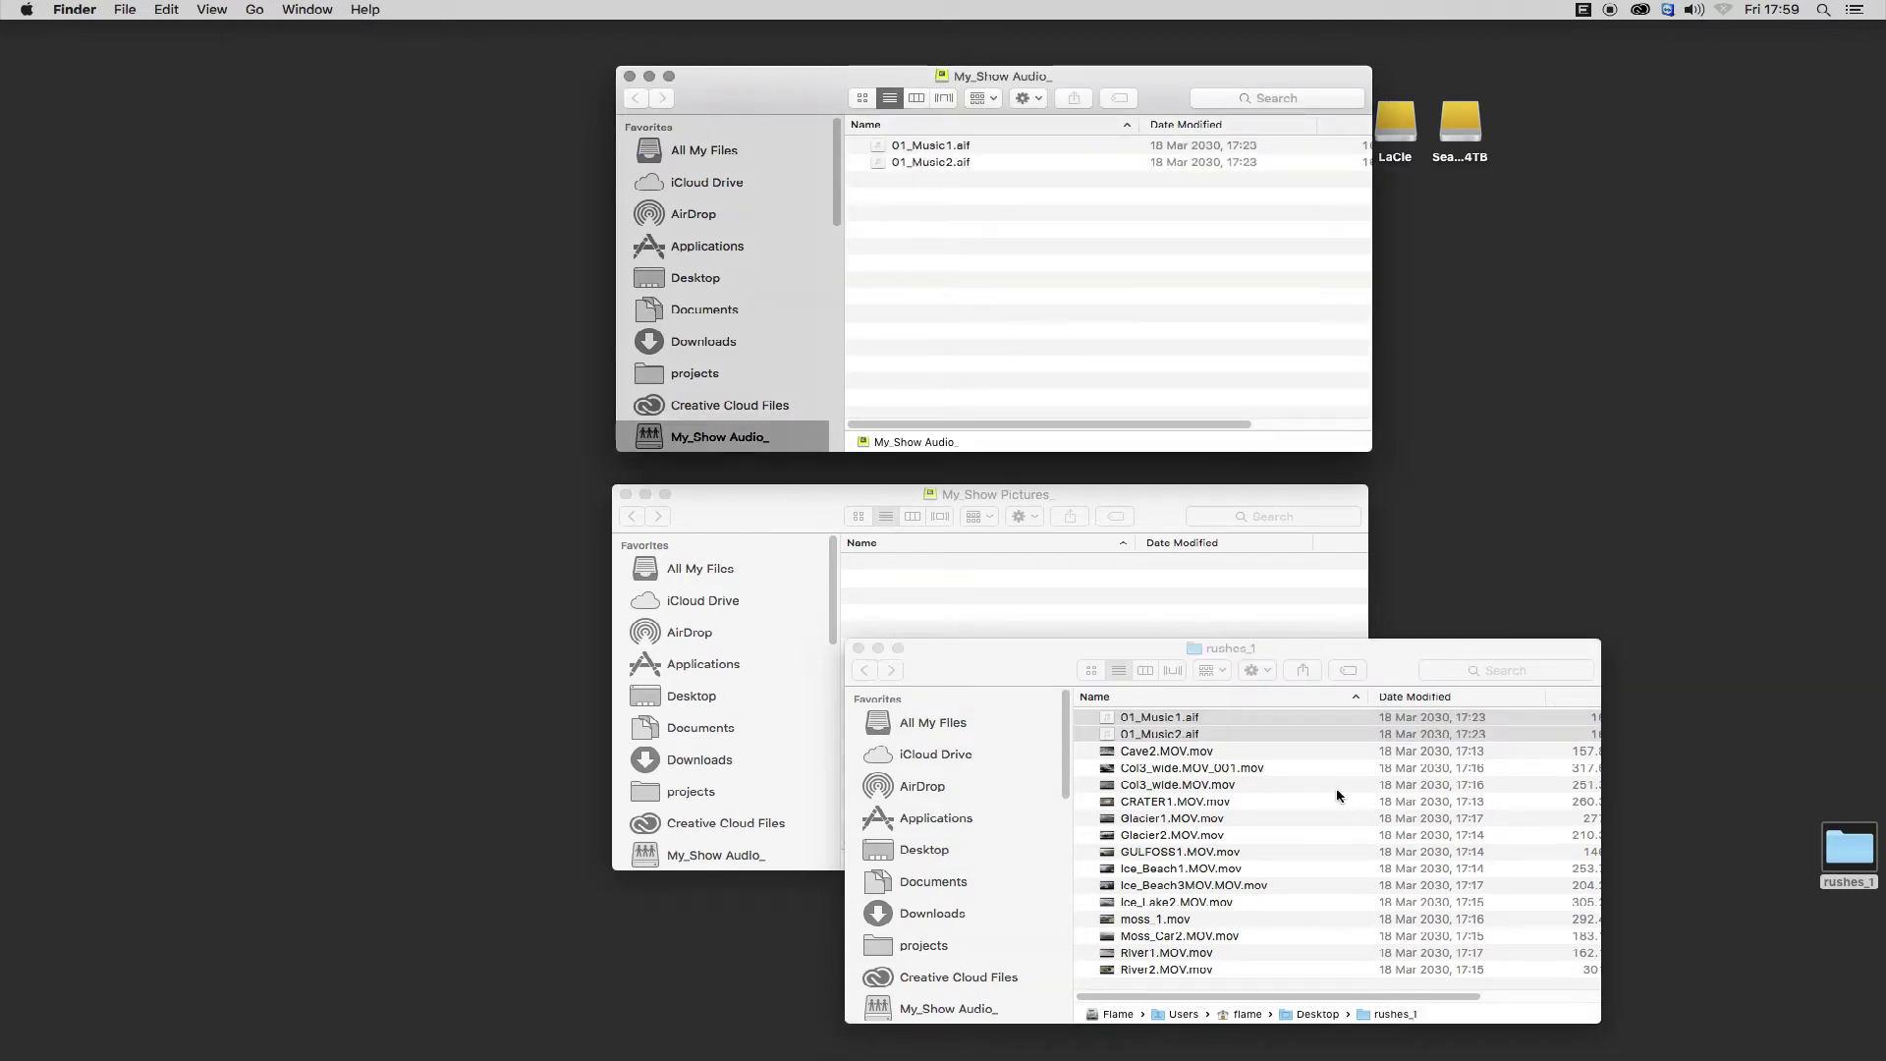
Copy all the .mov clips from rushes_1 into the My_Show Pictures workspace.
left_click(1216, 752)
left_click(1195, 969, "shift")
left_click_drag(1179, 753, 1146, 604)
left_click(858, 648)
left_click_drag(1562, 50, 1512, 111)
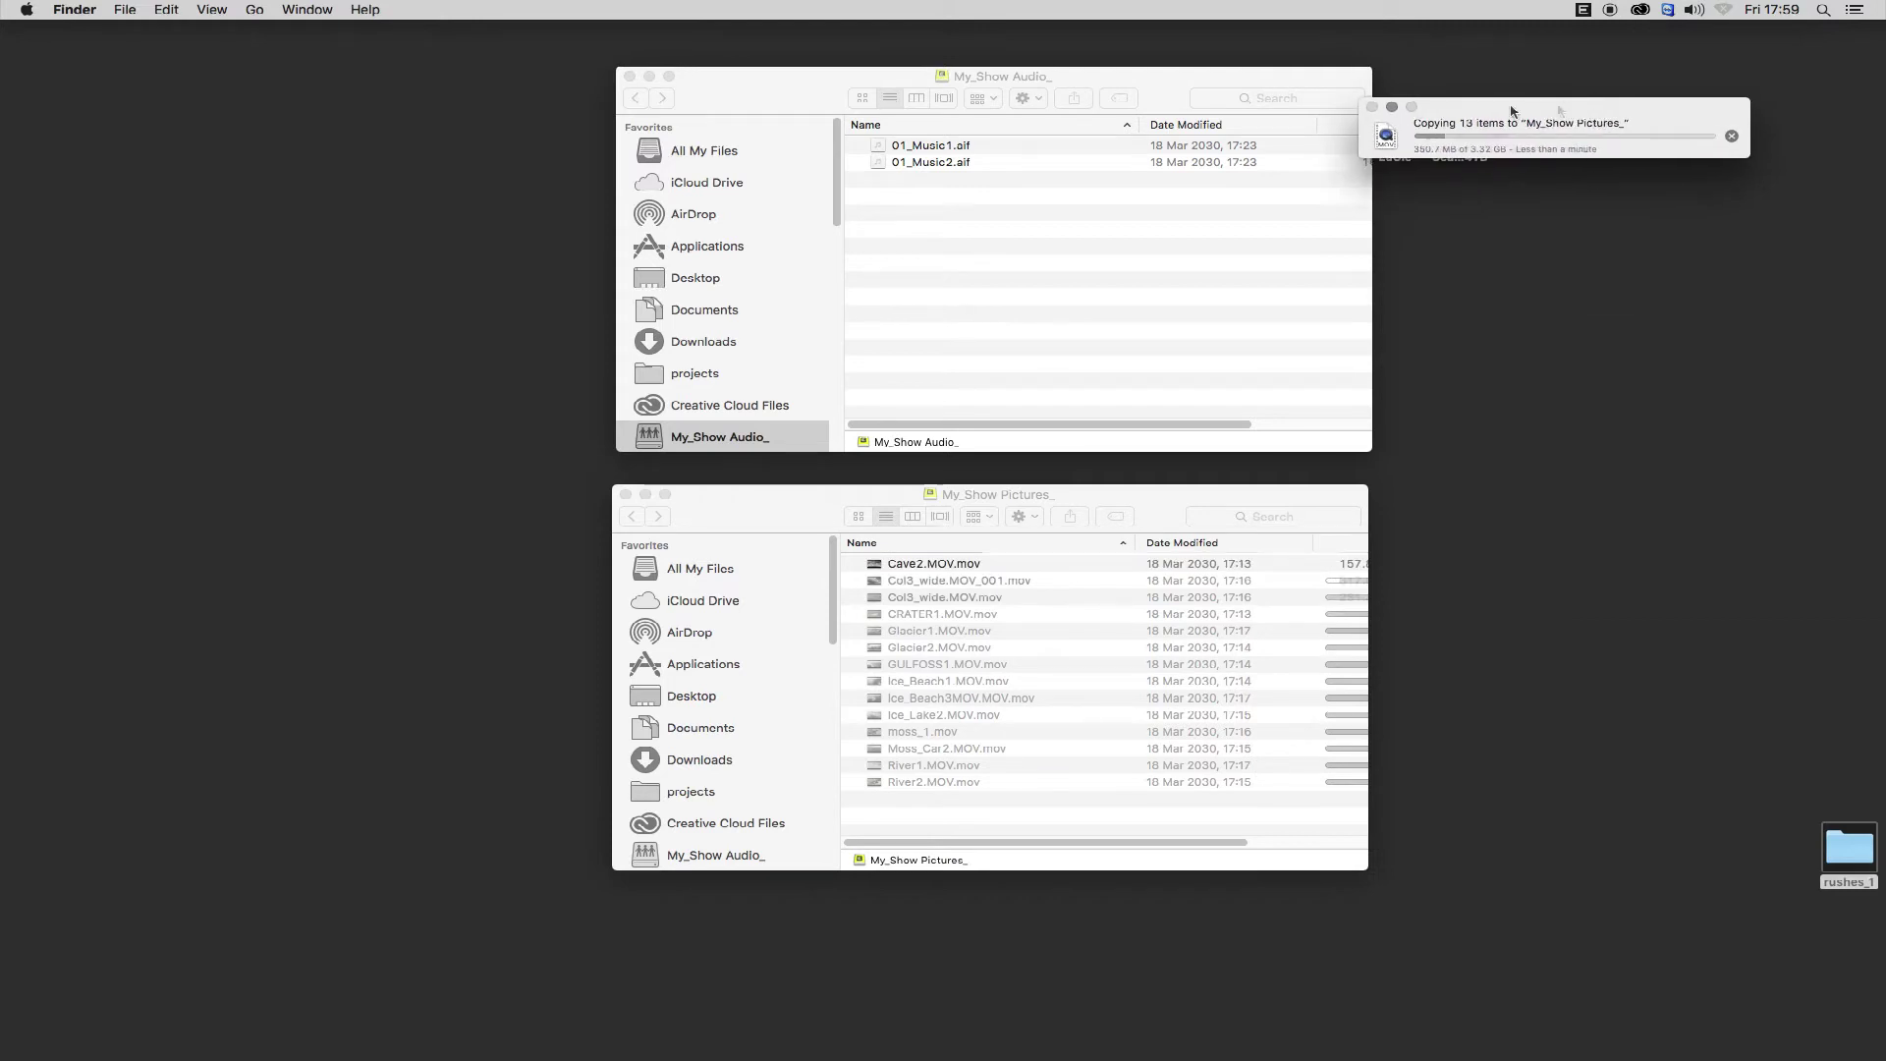
left_click(609, 1036)
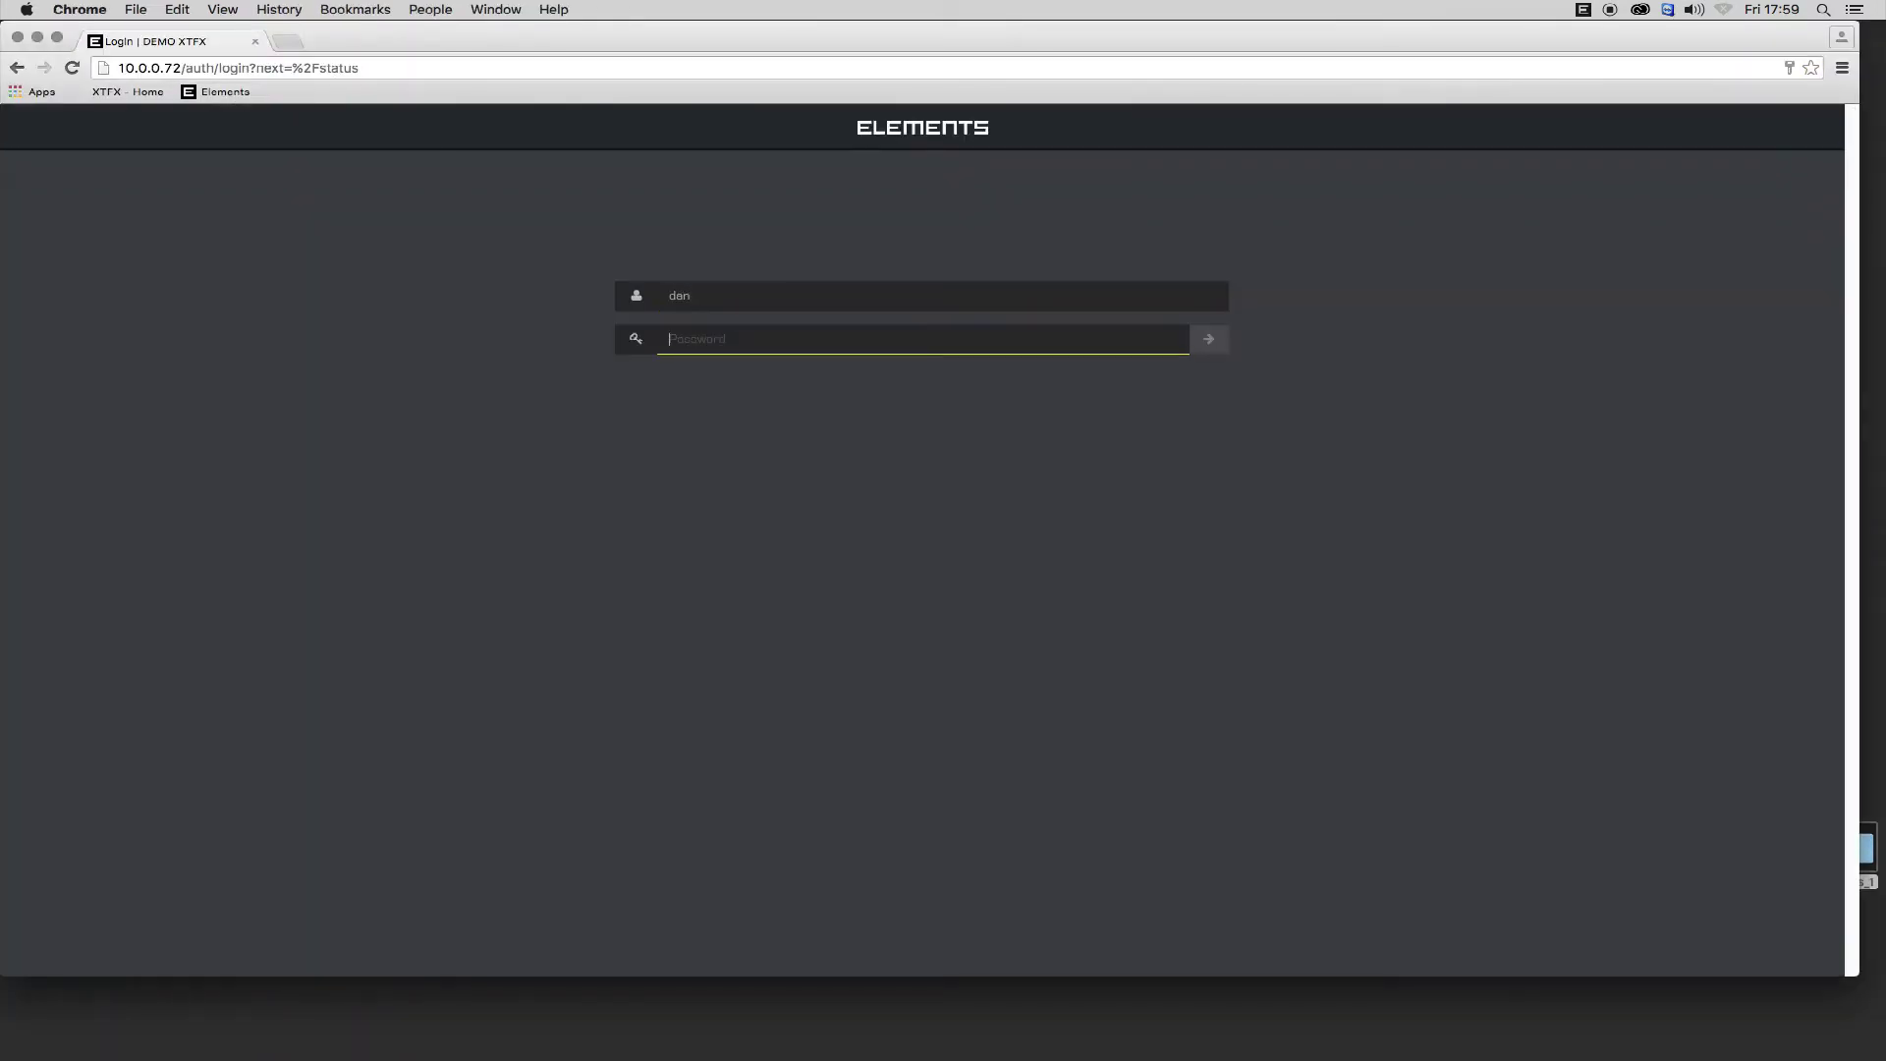
Log in, open the My_Show Pictures folder in the media library, and play Cave2.MOV.mov.
key("Return")
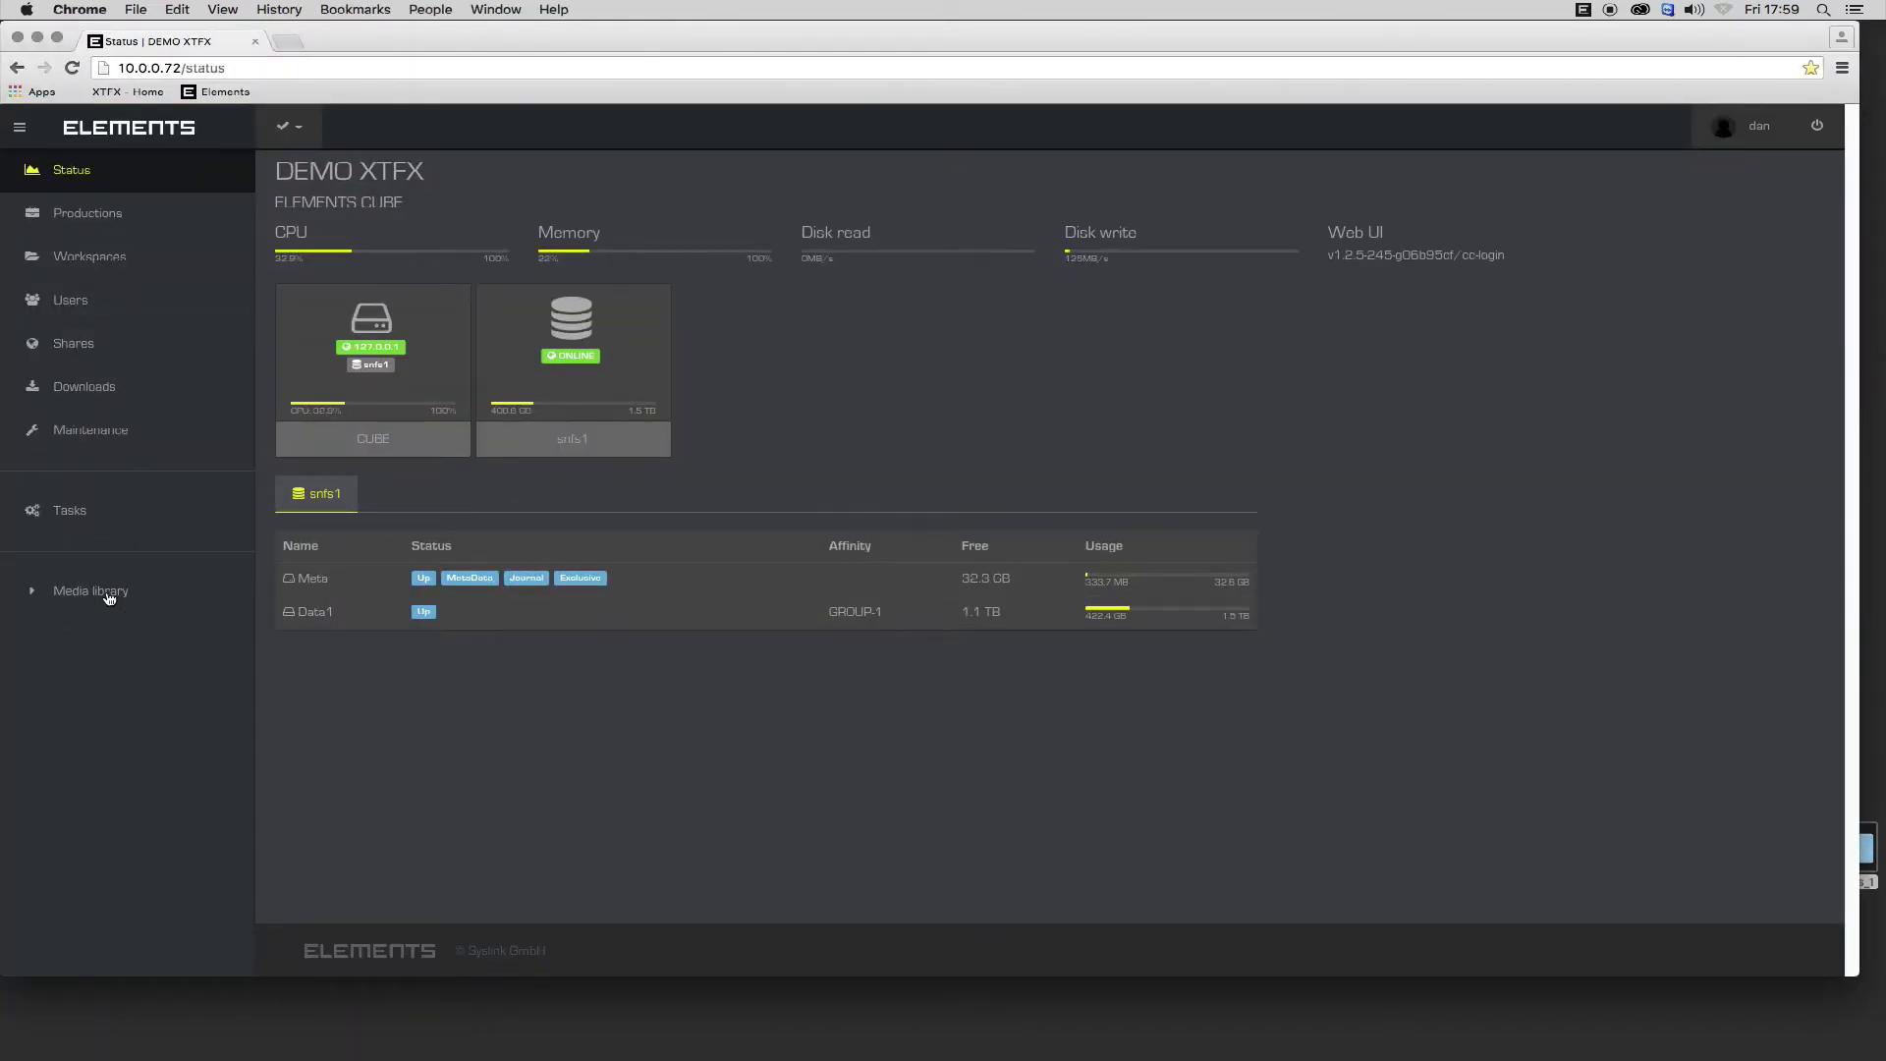
left_click(109, 592)
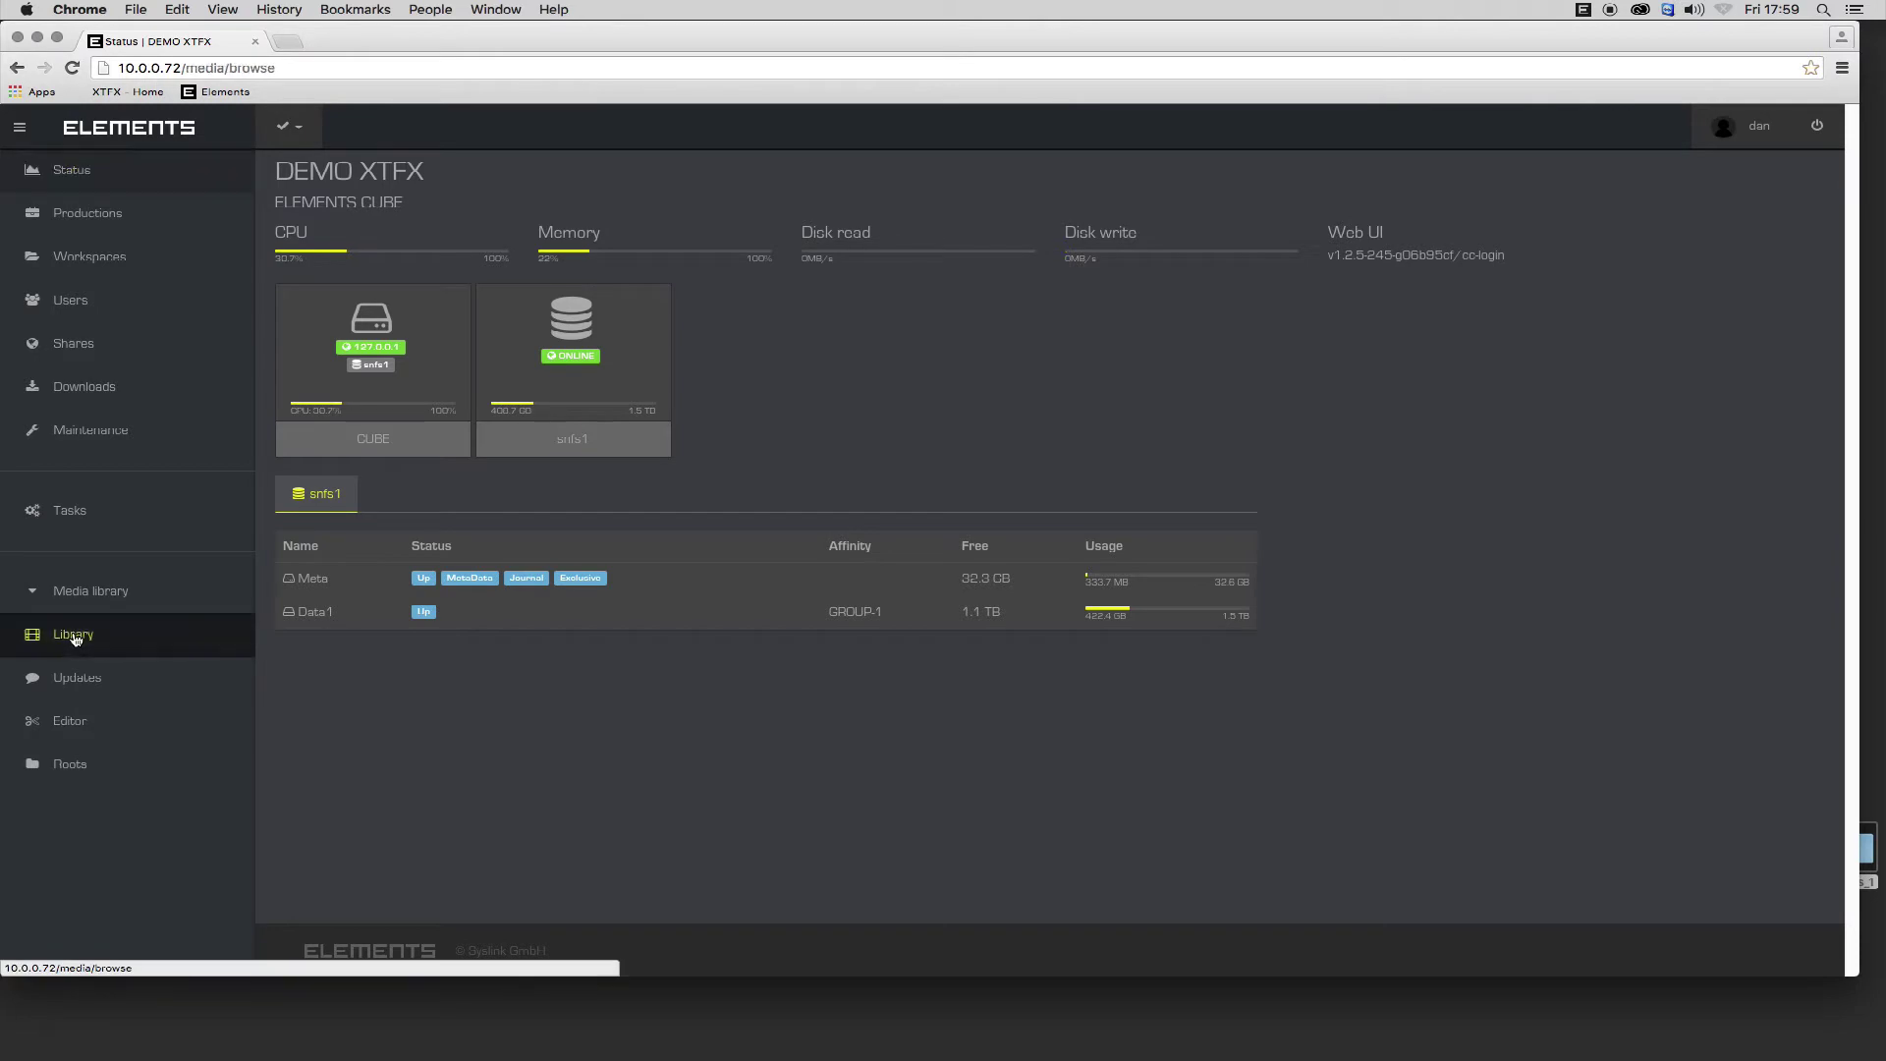
left_click(59, 634)
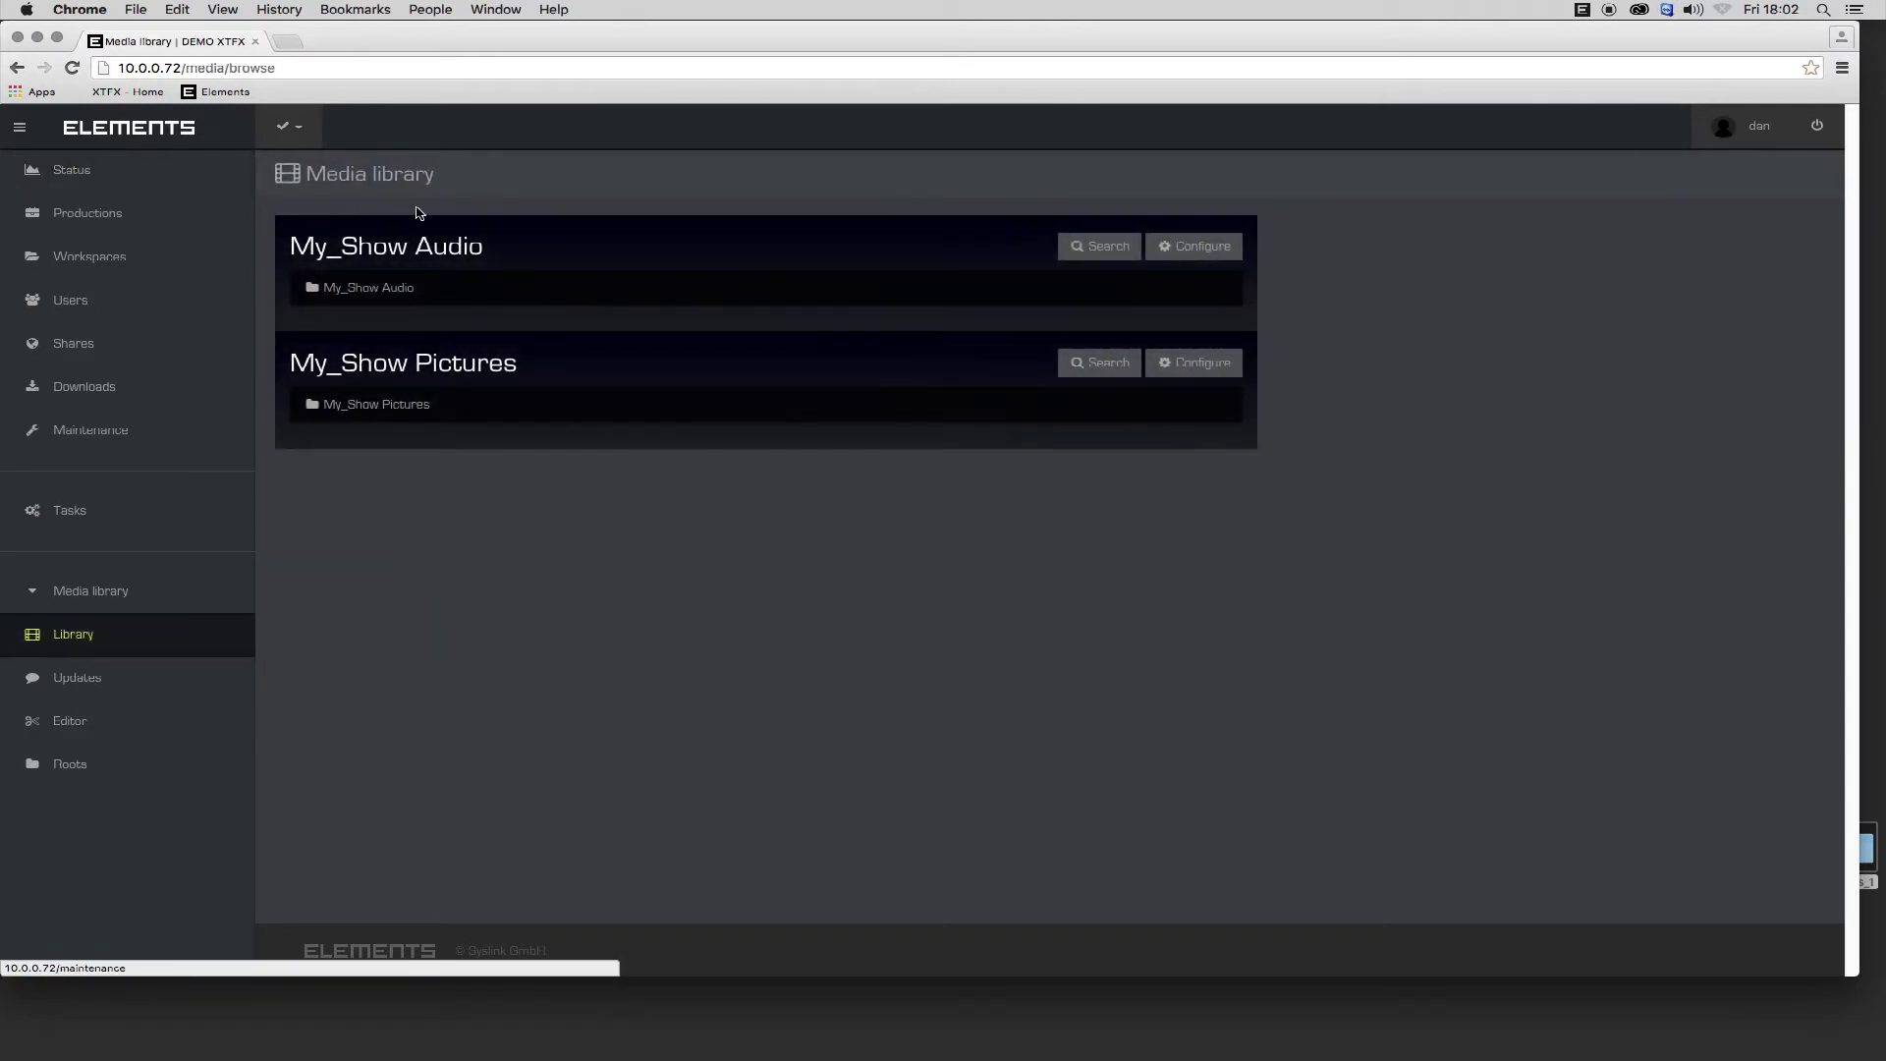
left_click(396, 407)
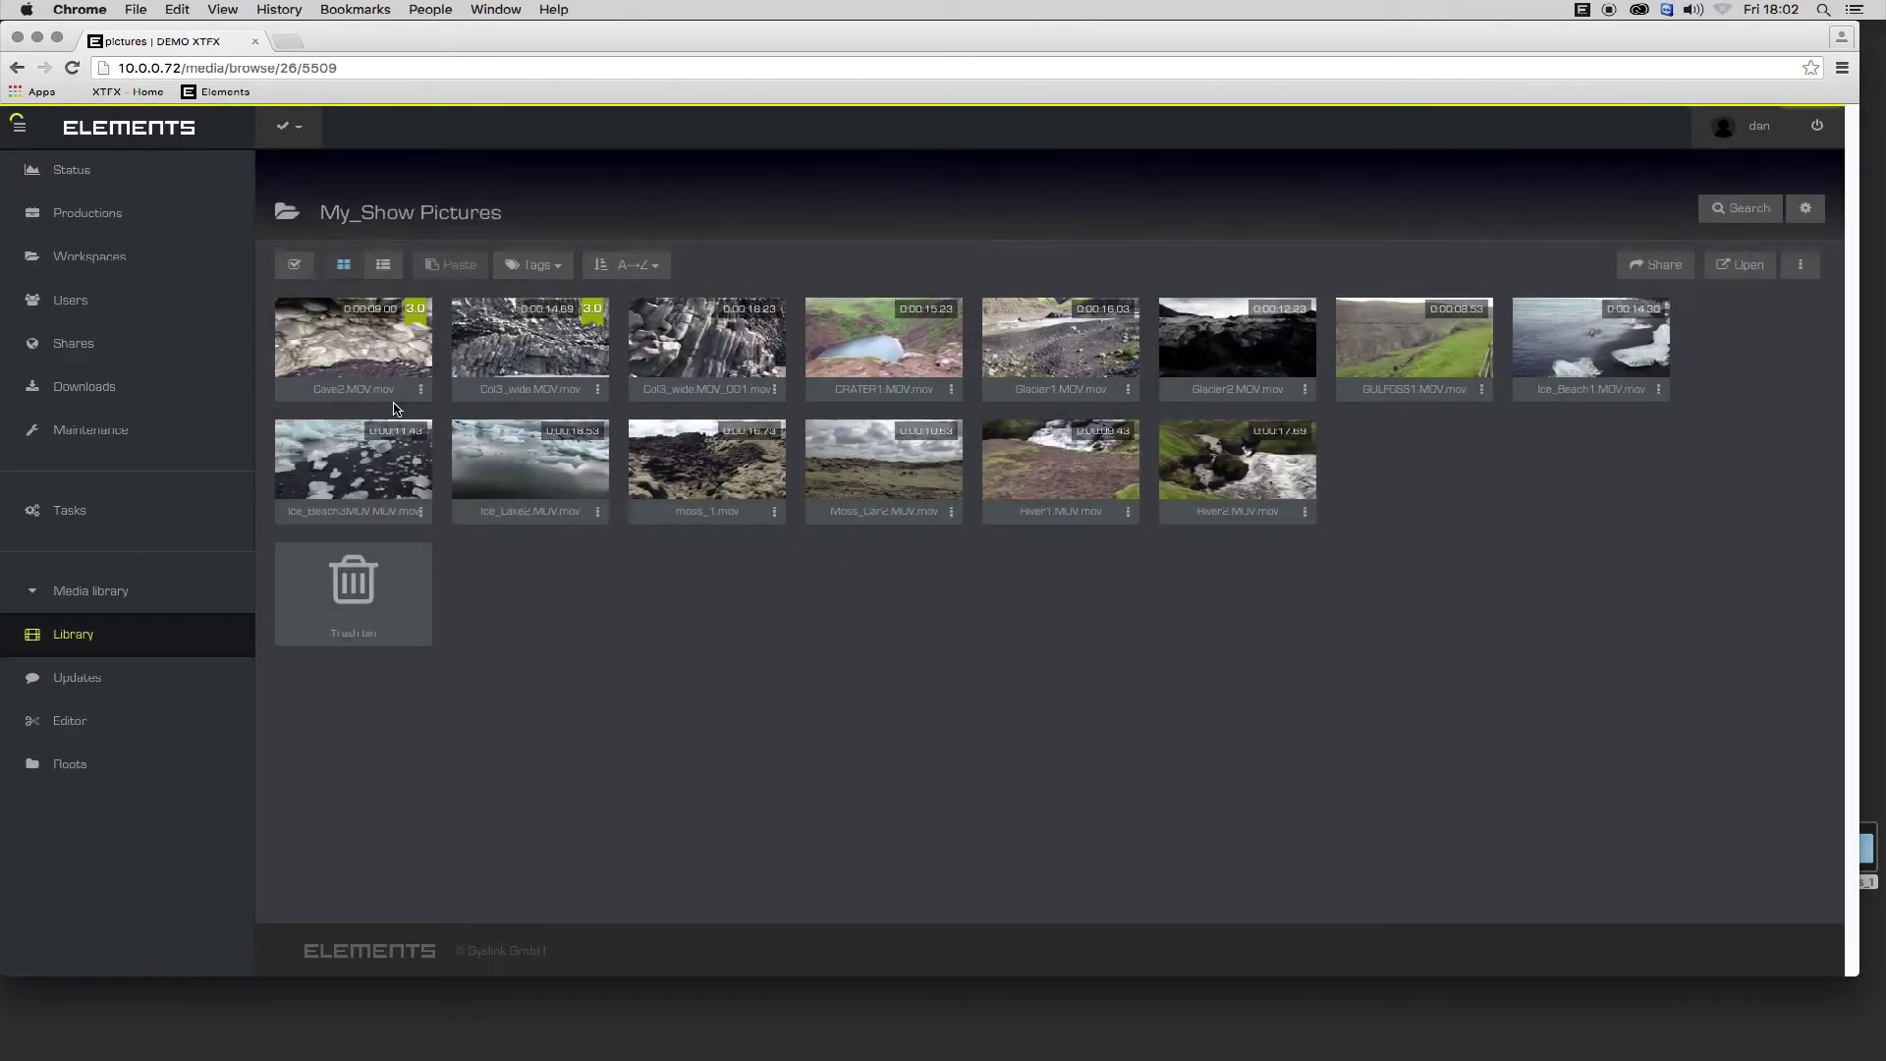
mouse_move(390, 380)
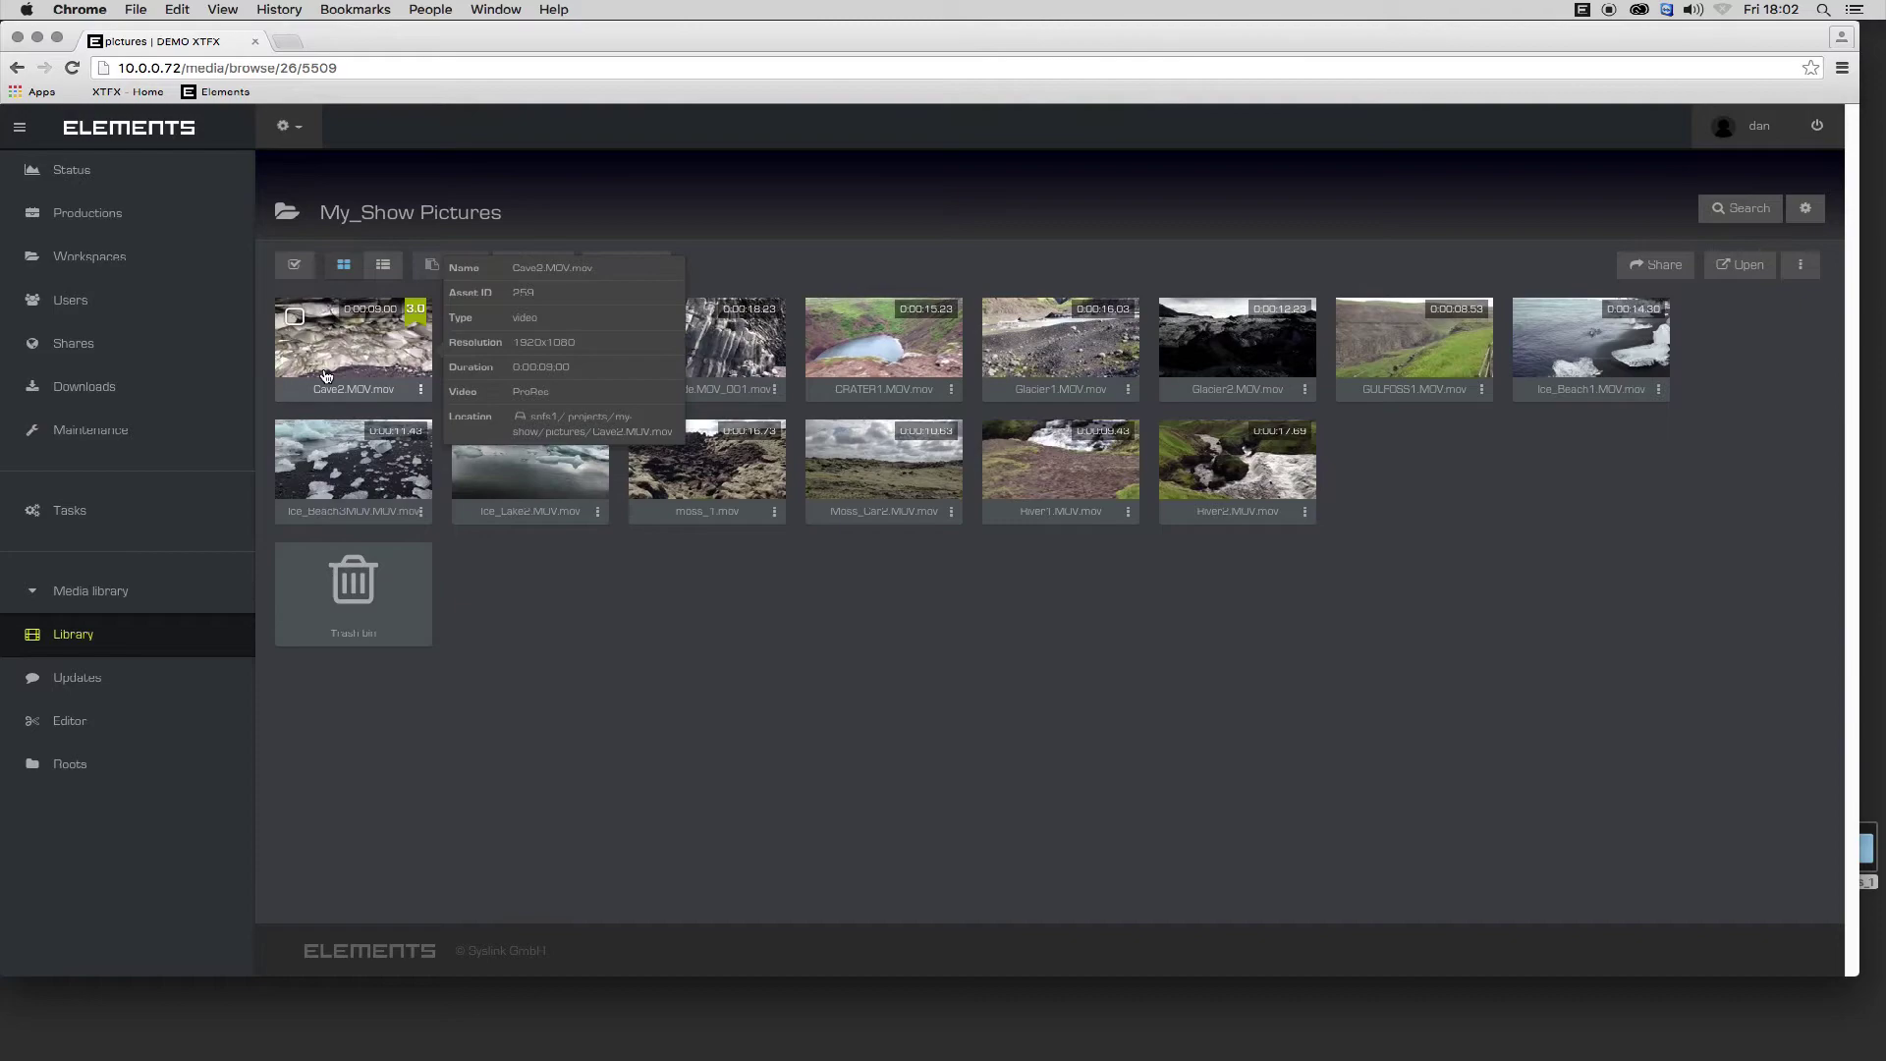
mouse_move(796, 492)
left_click(360, 373)
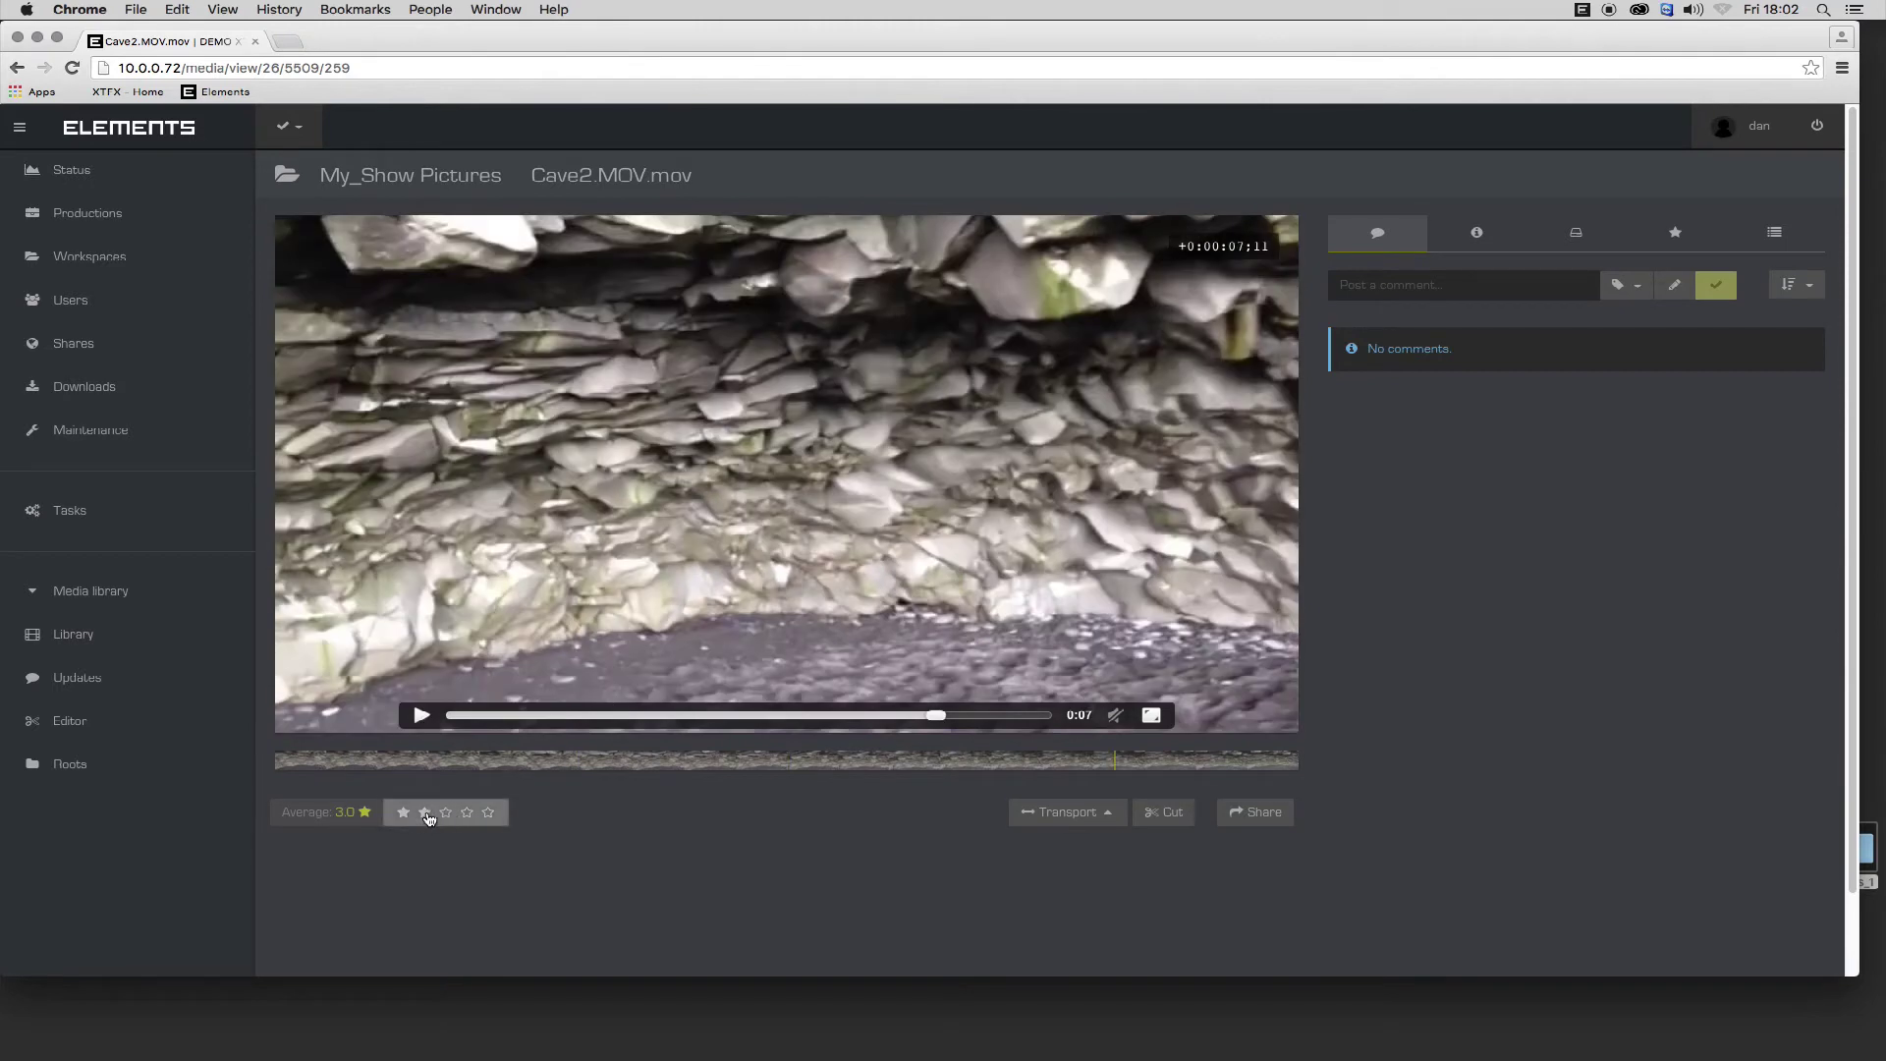
Rate Cave2.MOV four stars and post a 'Stabilise' comment with three drawn arrows.
left_click(467, 811)
left_click(466, 811)
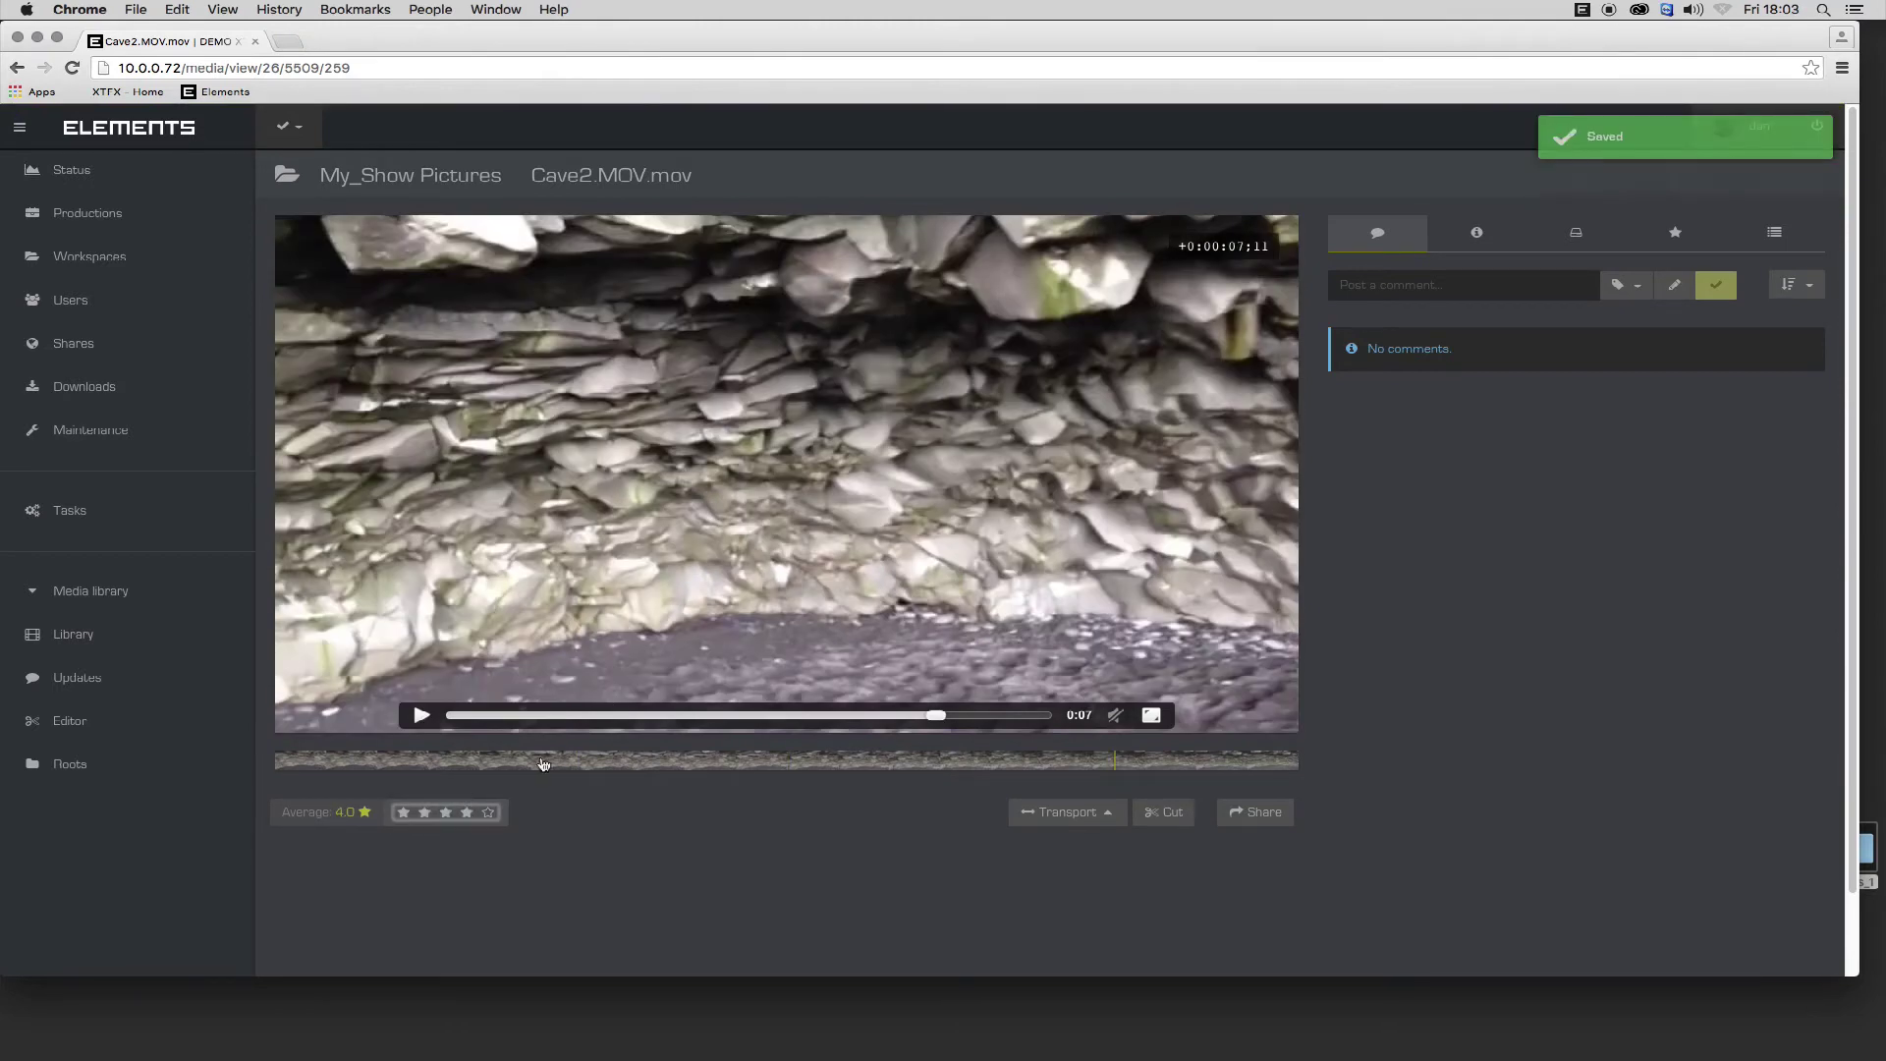
left_click(1521, 285)
type("Stabilise")
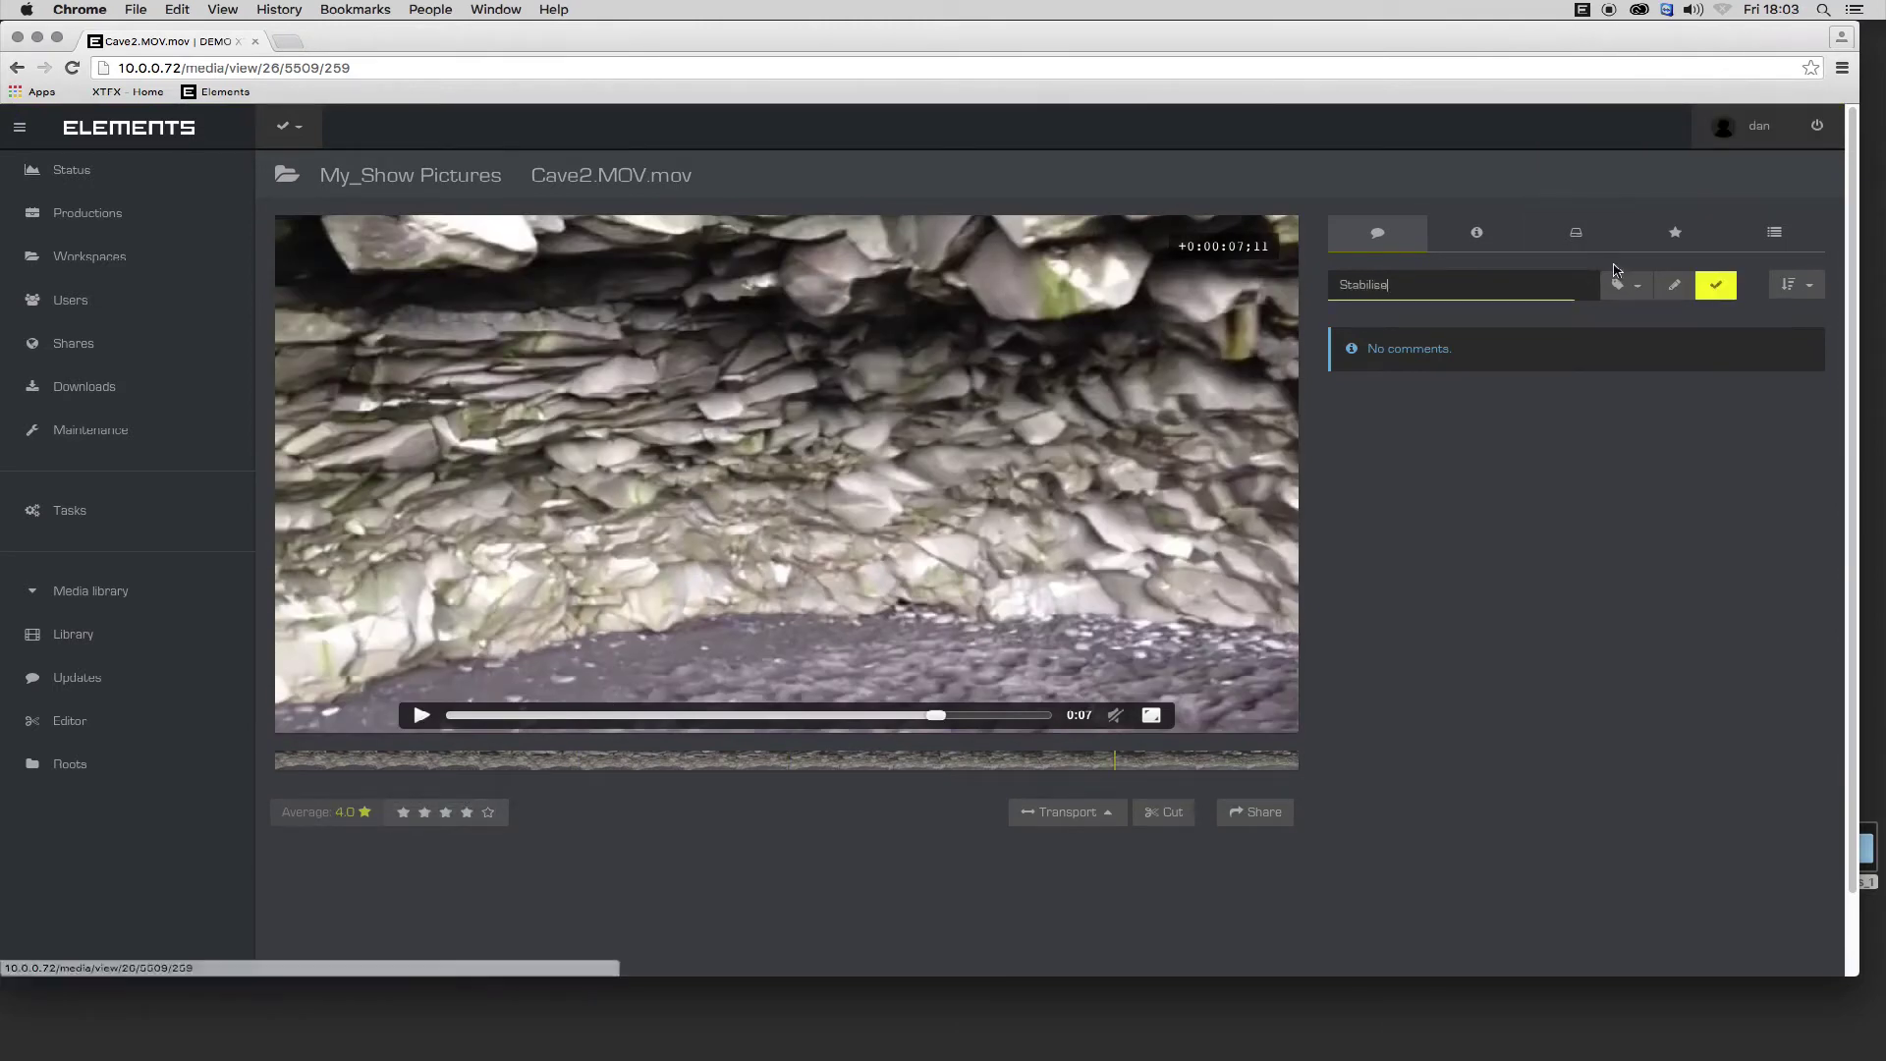
left_click(1675, 285)
left_click_drag(1057, 521, 1129, 621)
mouse_move(432, 348)
left_mouse_down()
mouse_move(359, 260)
mouse_move(398, 271)
left_mouse_up()
mouse_move(476, 528)
left_mouse_down()
mouse_move(354, 635)
mouse_move(437, 624)
left_mouse_up()
left_click(1724, 286)
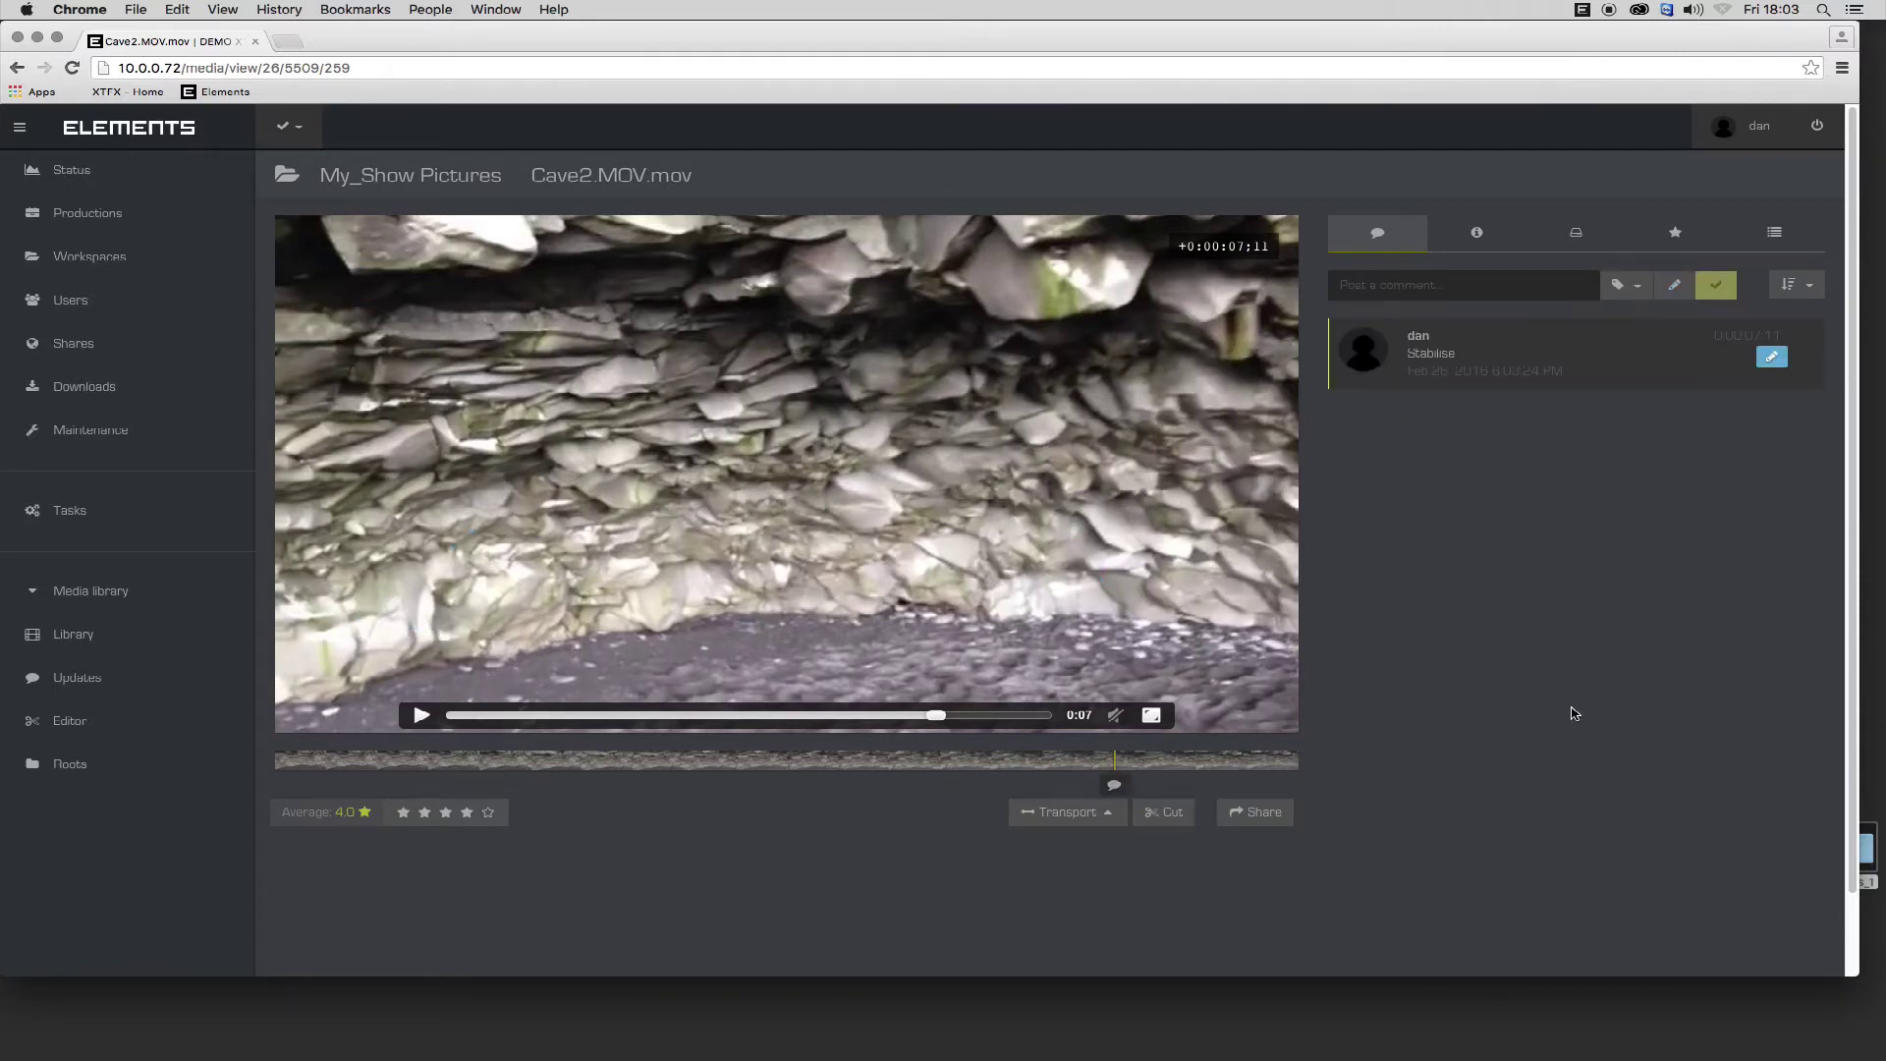
Jump back to the Stabilise comment's frame, then return to the clip library.
left_click_drag(936, 720, 526, 716)
left_click(1534, 377)
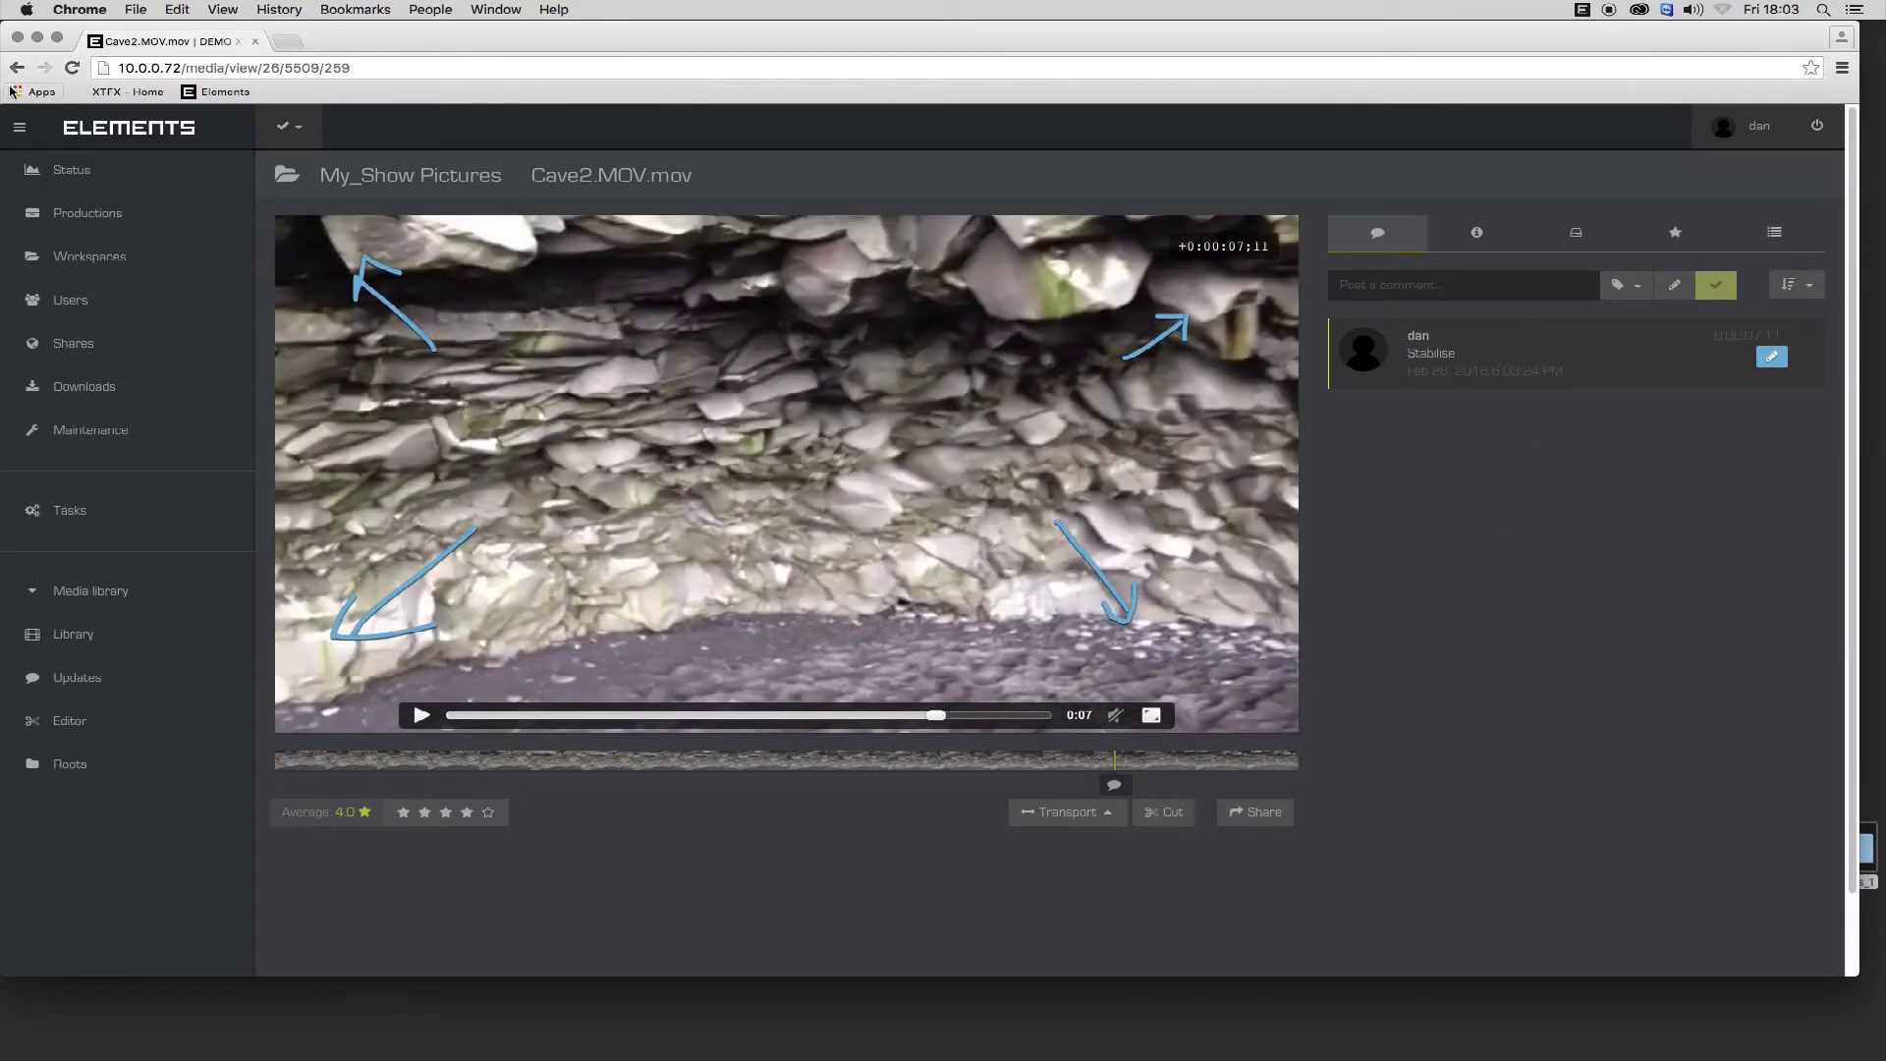
left_click(73, 634)
Open CRATER1.MOV.mov and save a cut ending at an out point of 0:11.
left_click(883, 344)
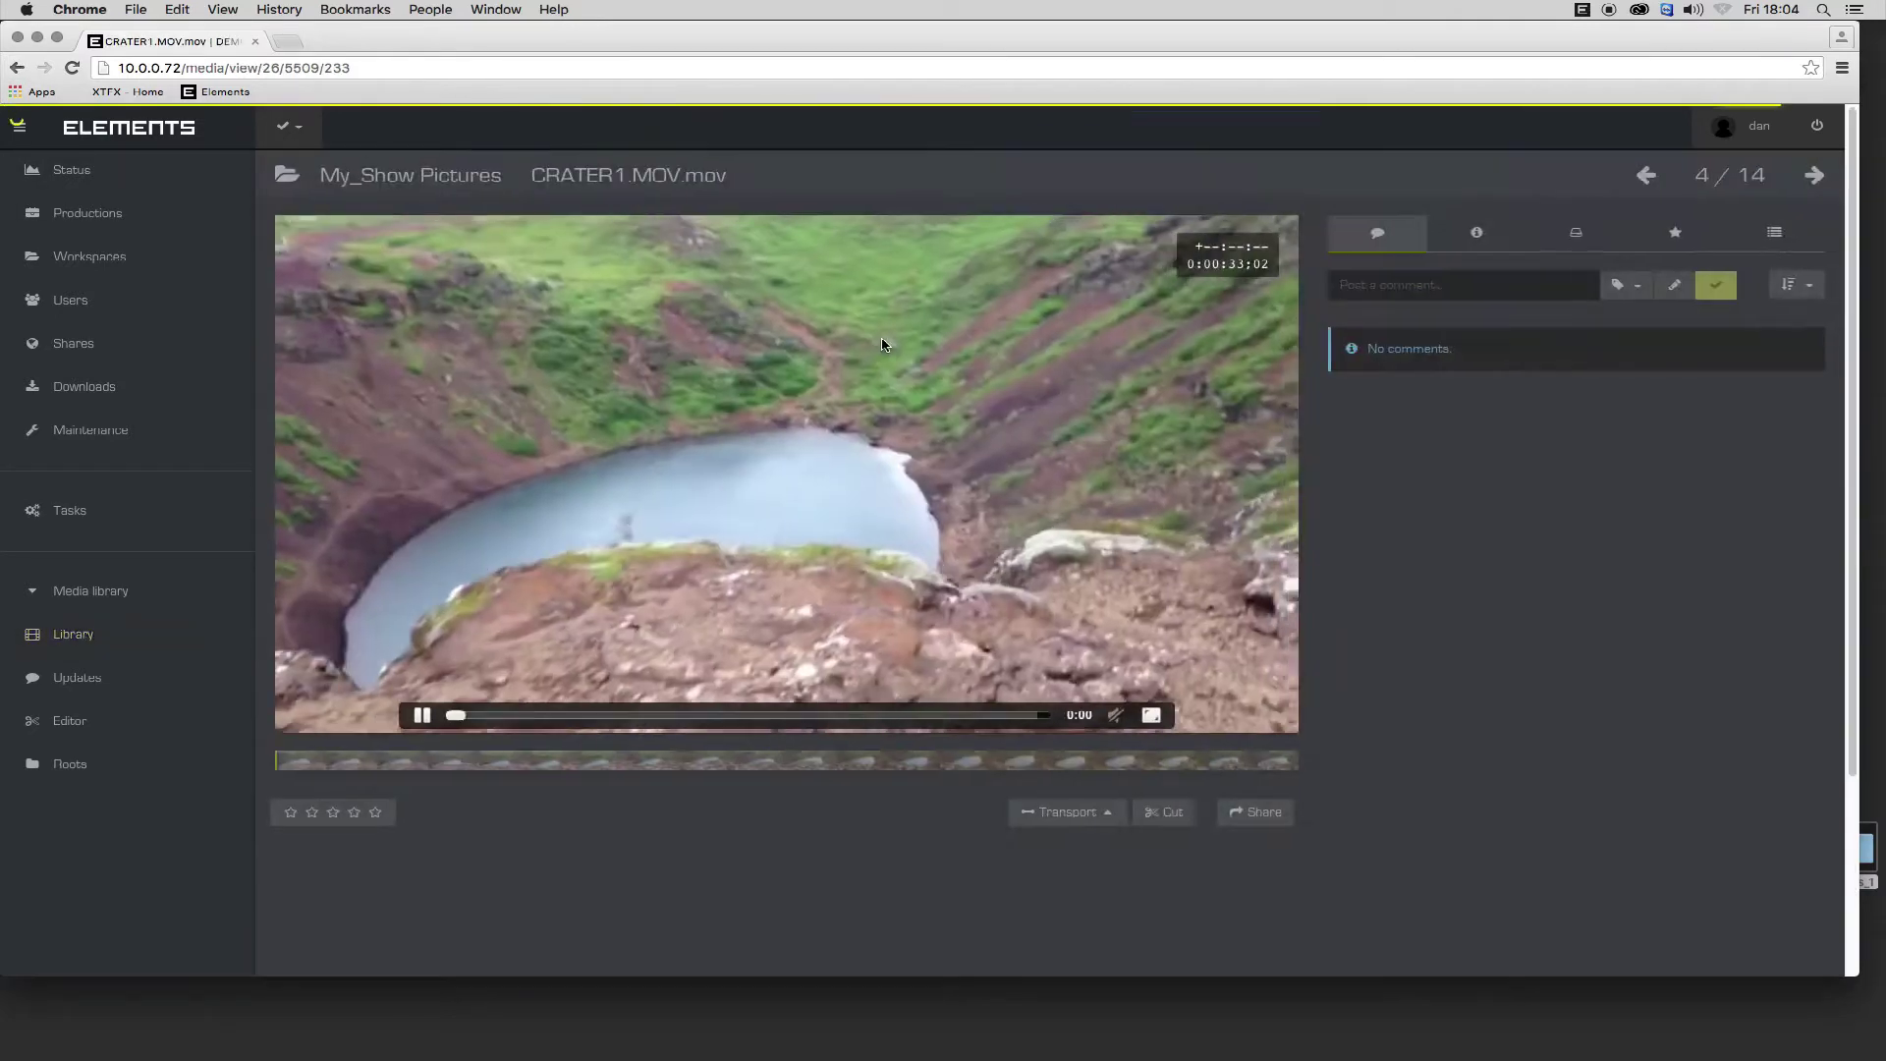
key("space")
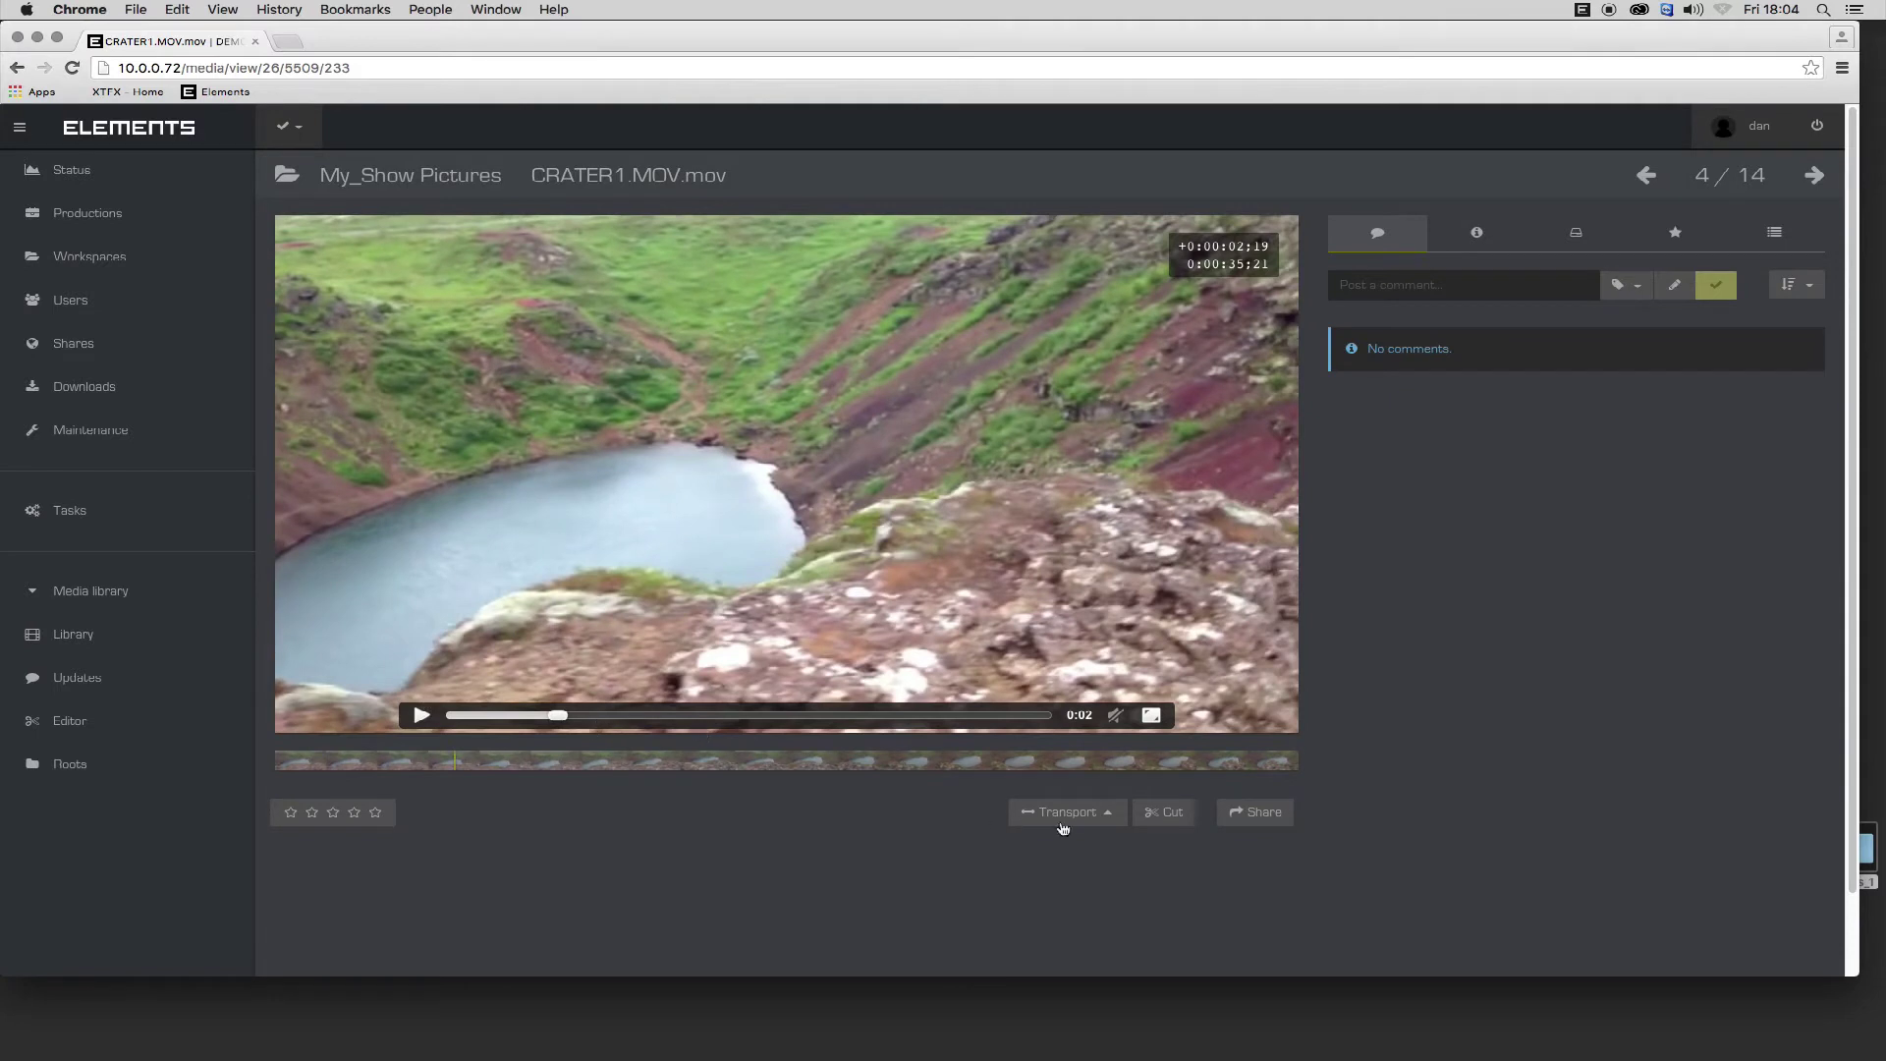
left_click(1063, 816)
left_click(1164, 858)
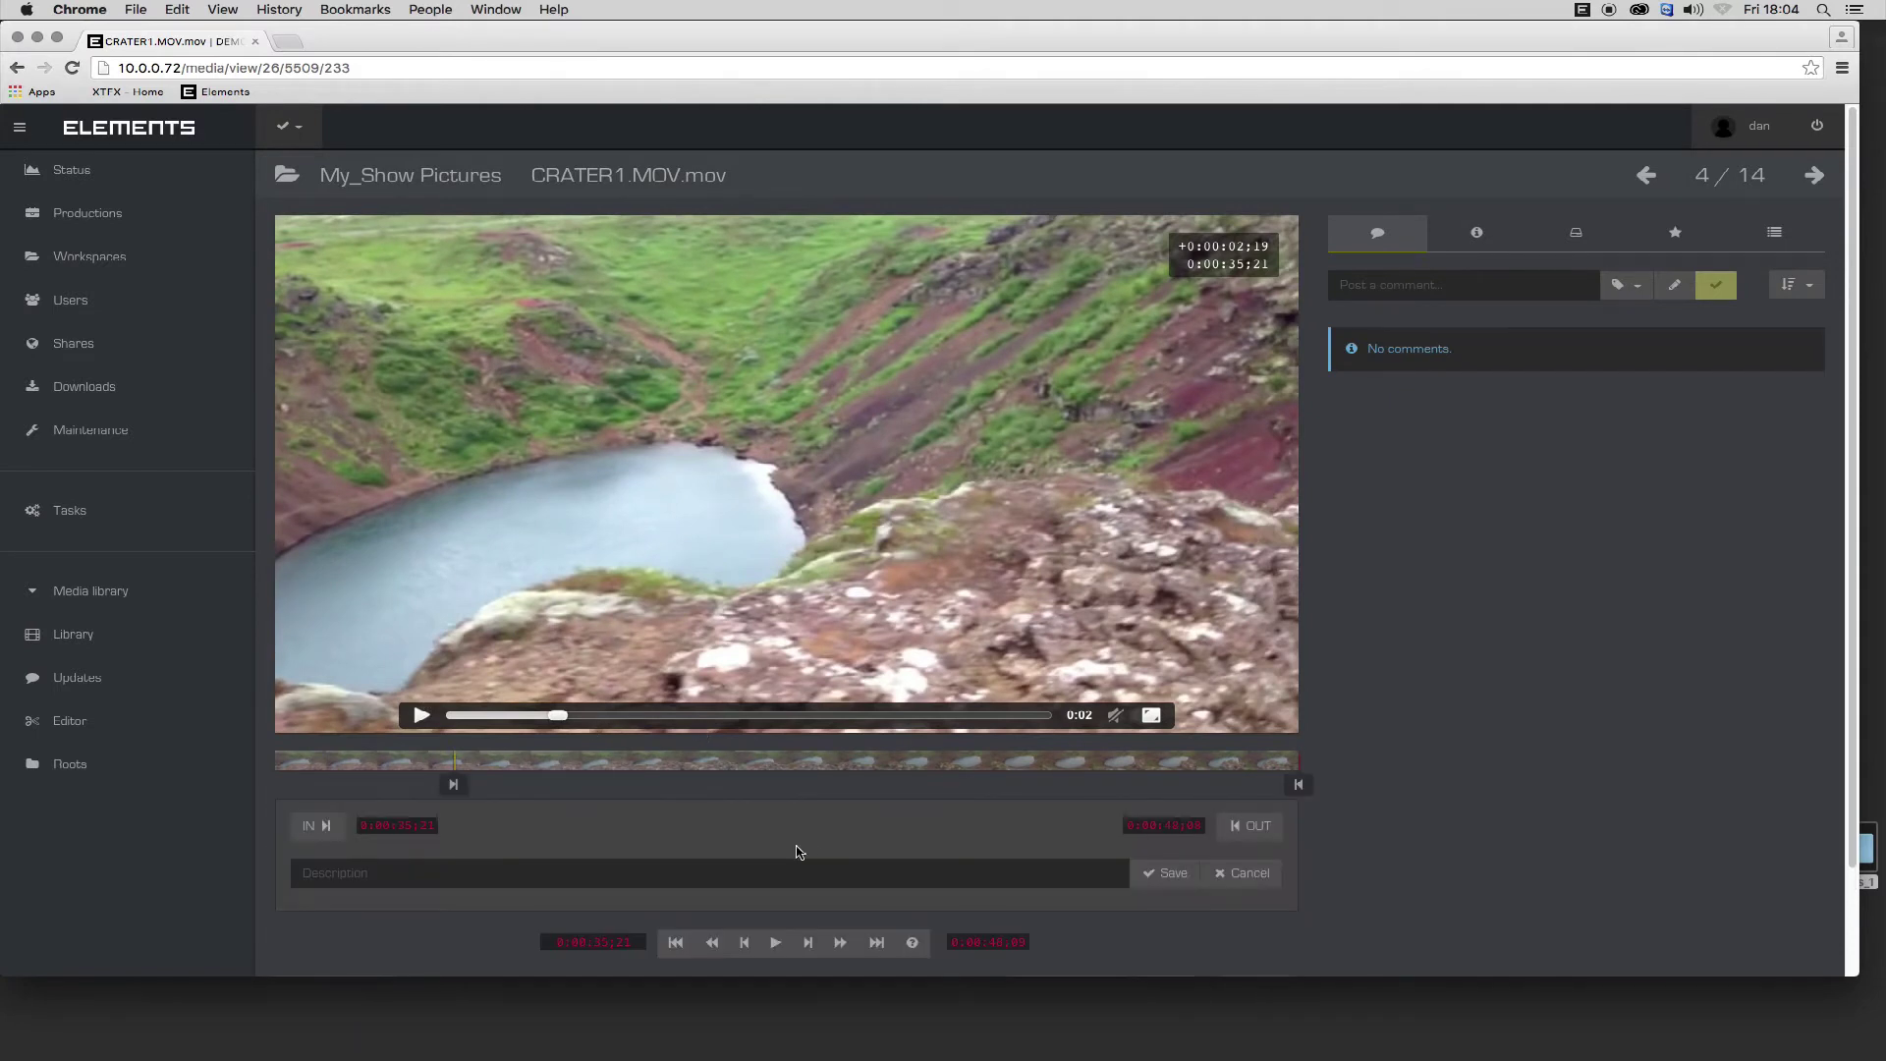
left_click_drag(563, 718, 889, 715)
left_click(1250, 826)
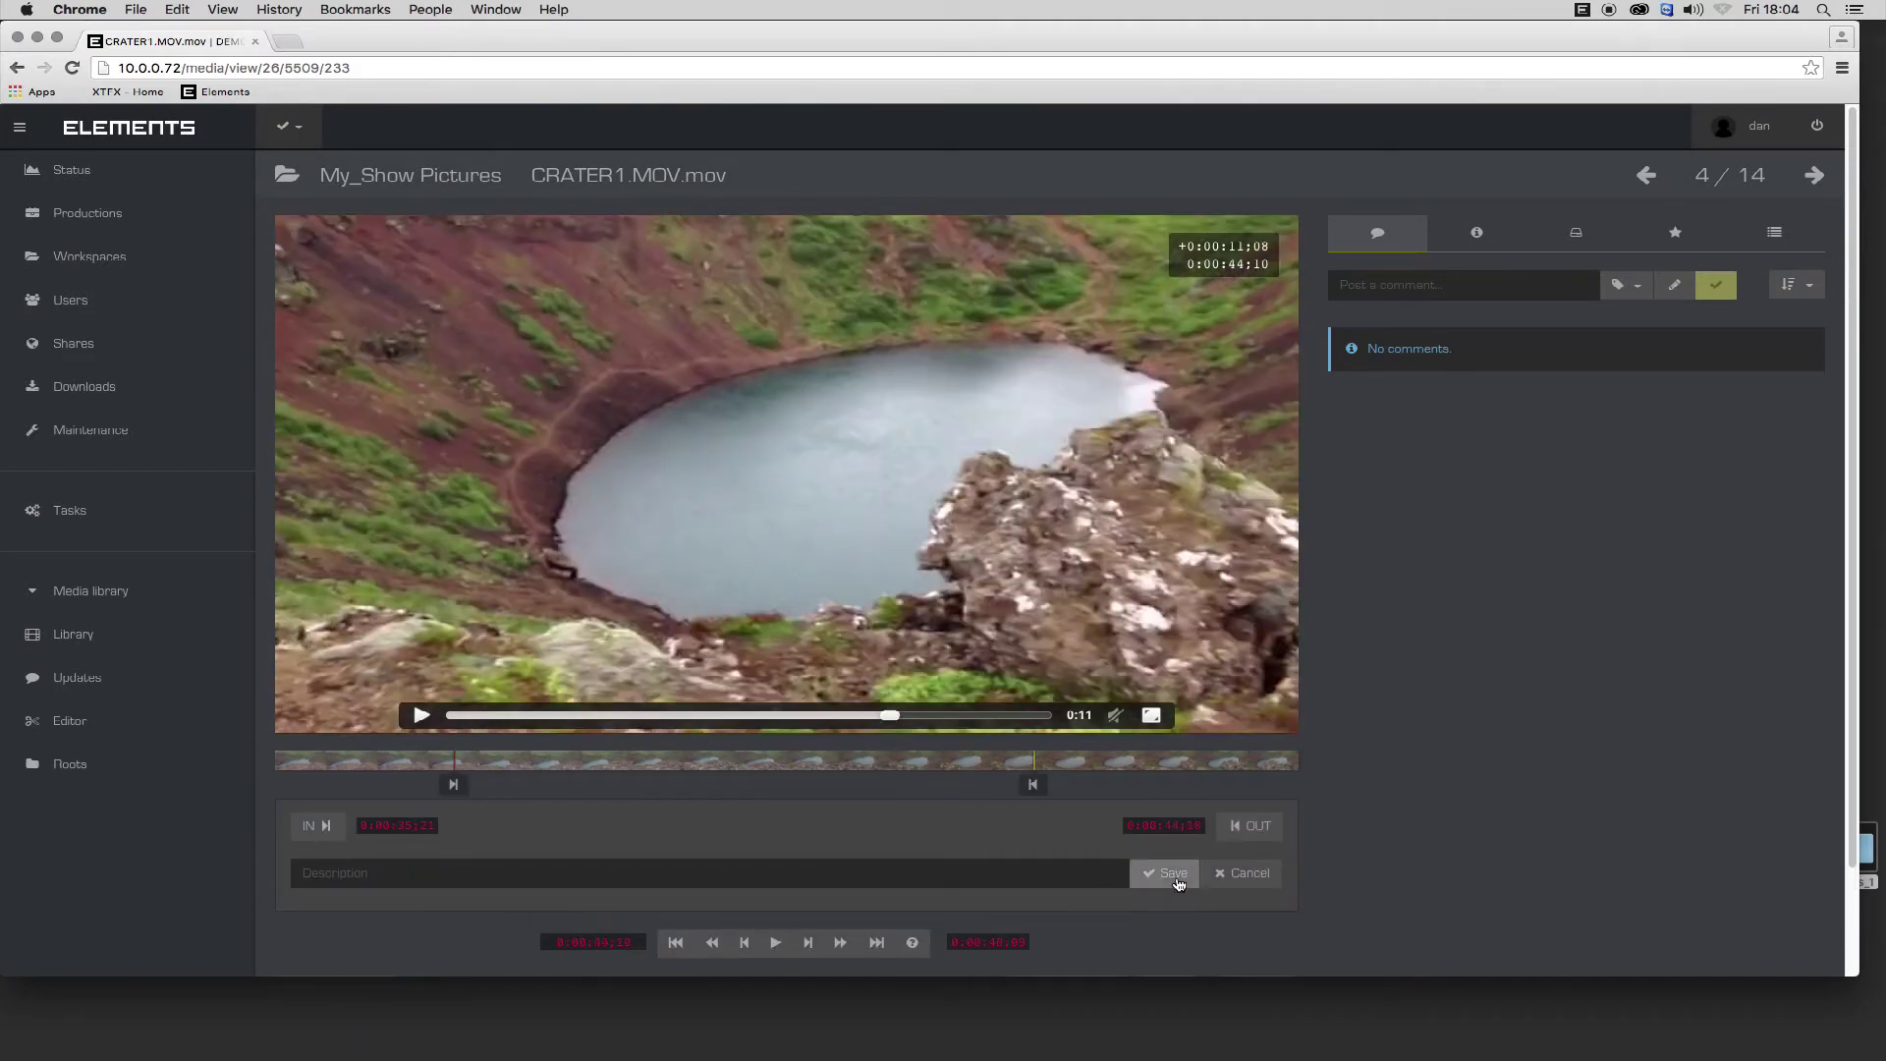
left_click(1174, 876)
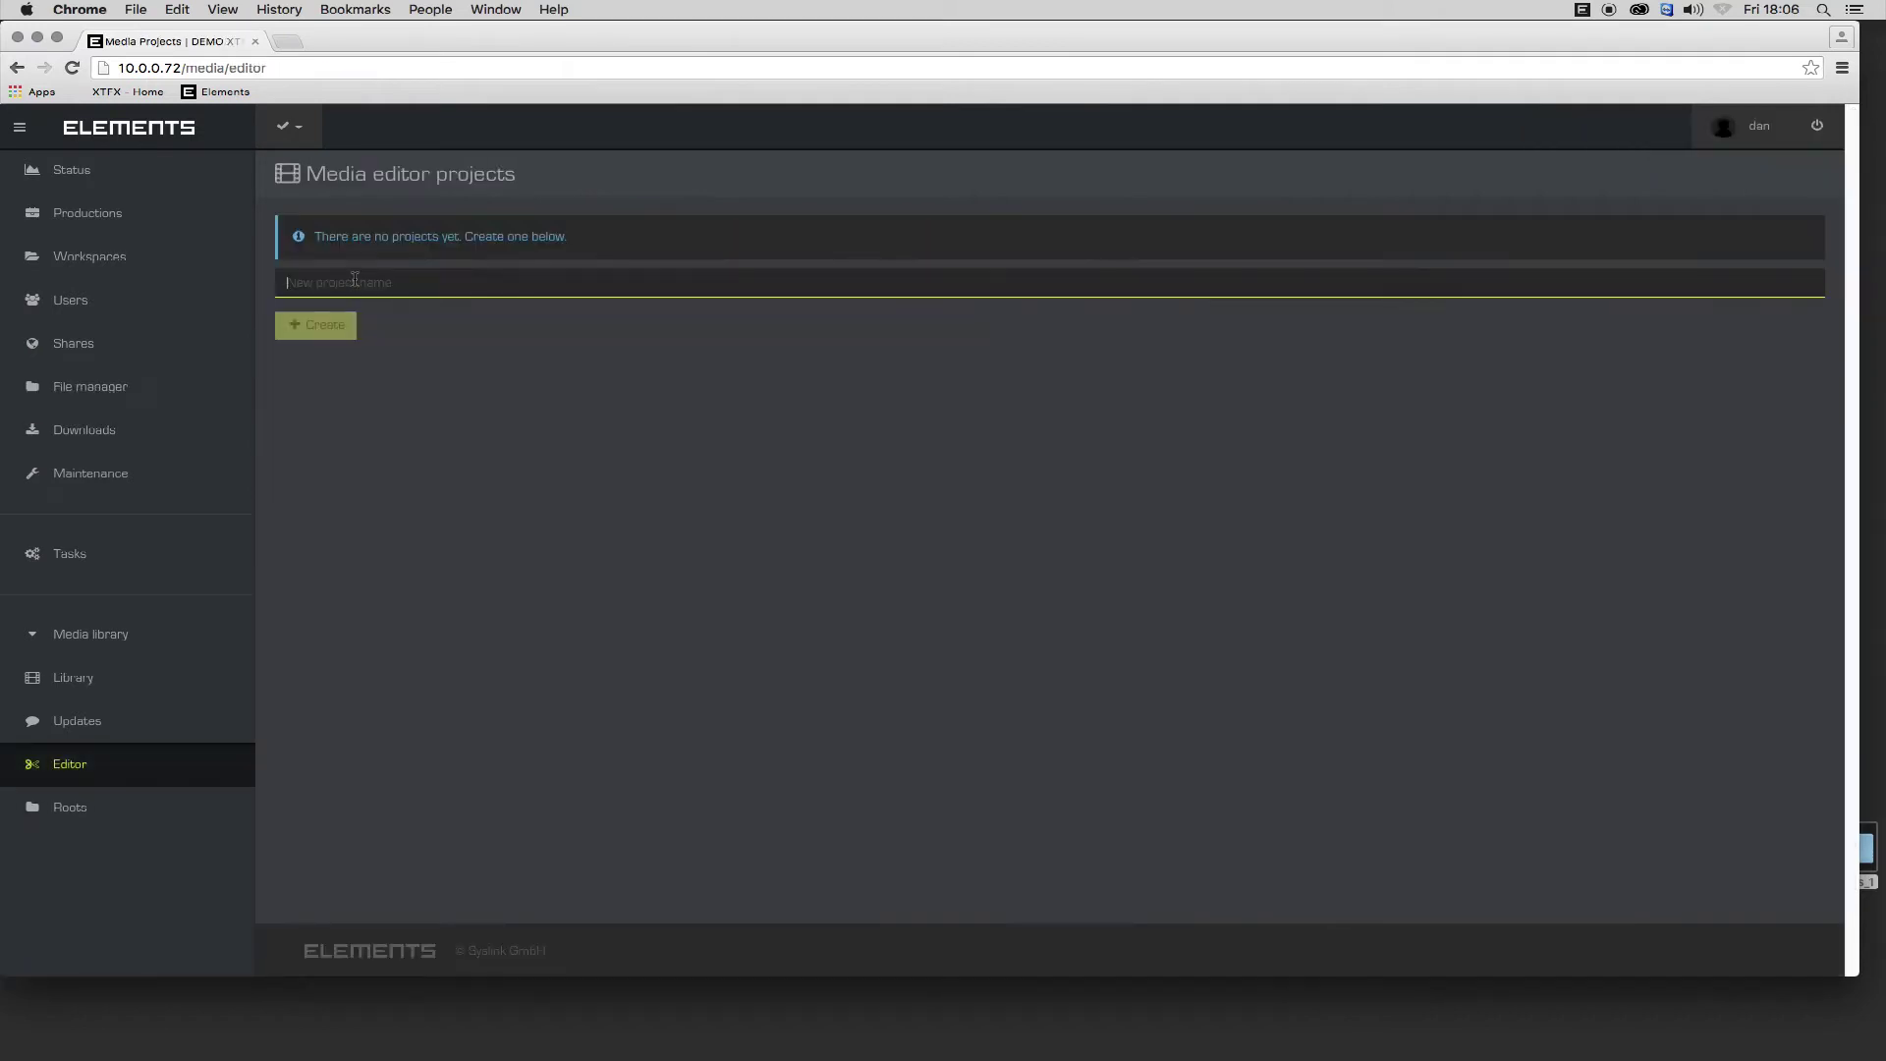
Create the My_Edit project and add the CRATER1, Col3 and another saved cut to its timeline.
type("My_Edit")
left_click(335, 332)
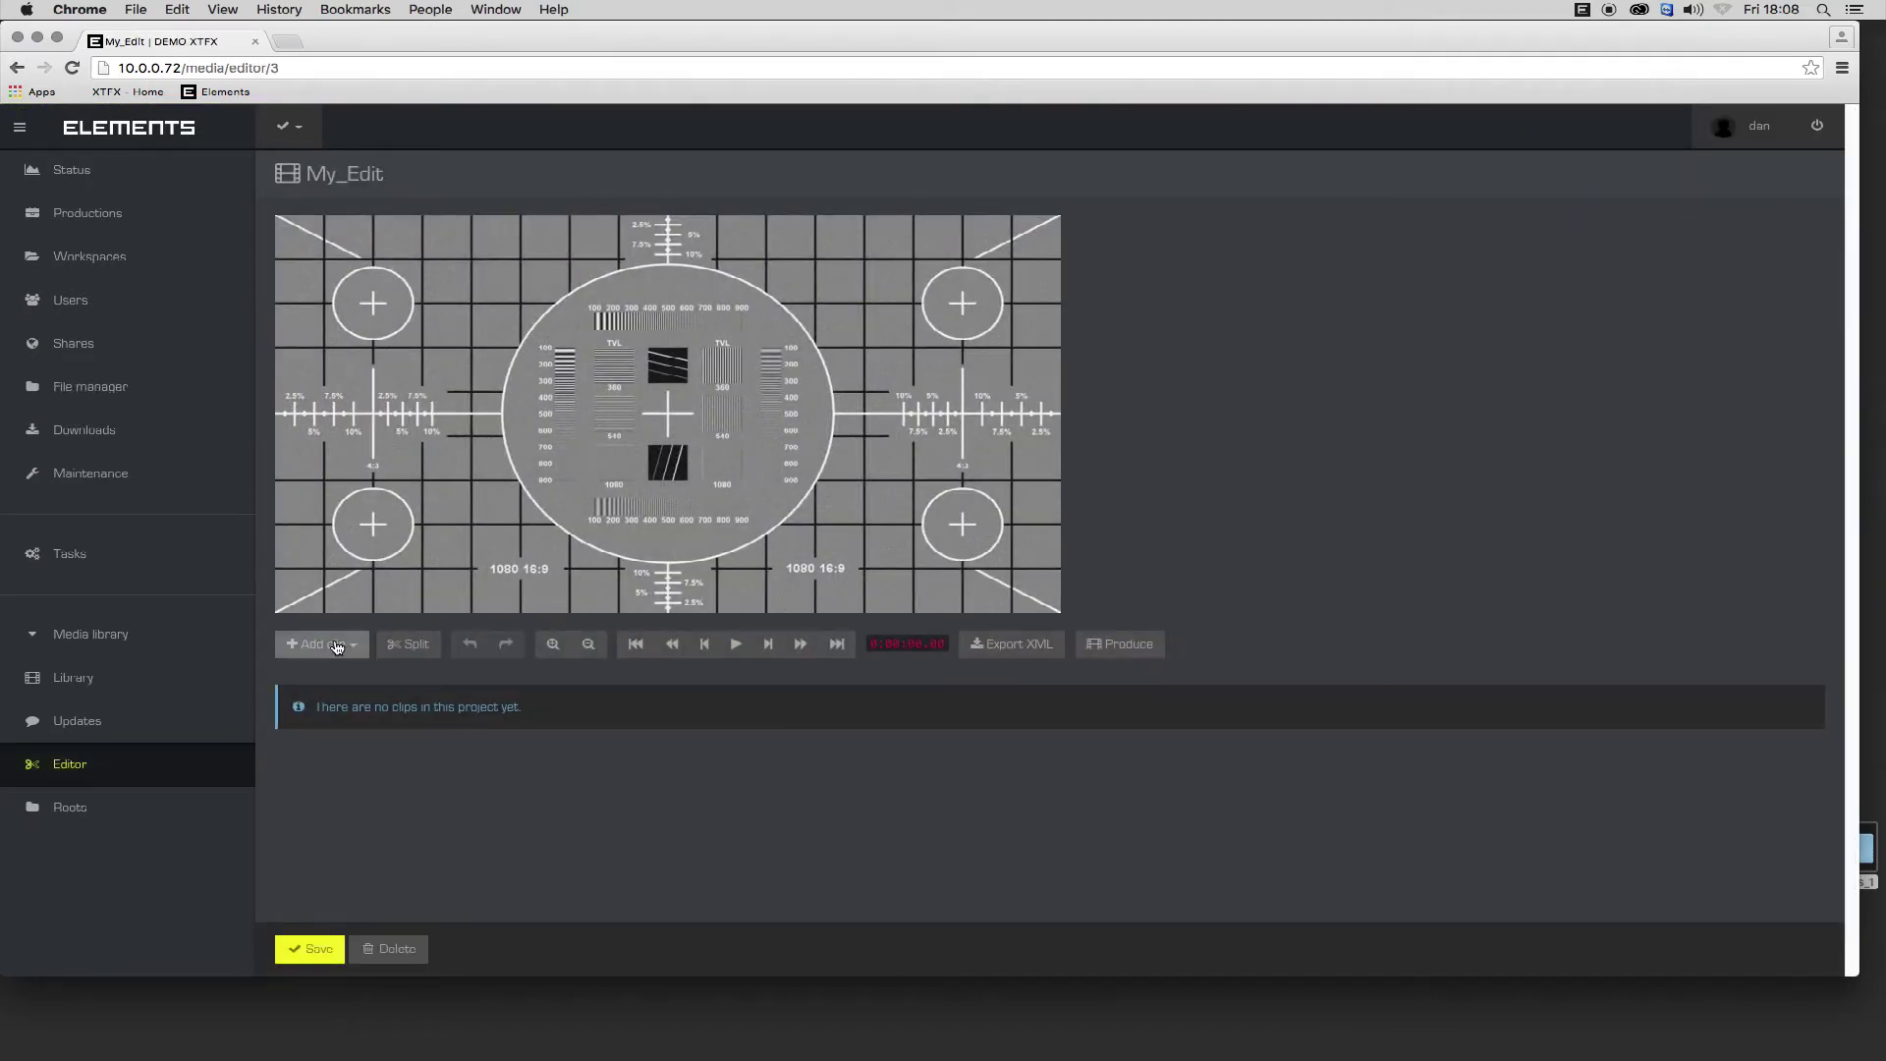
left_click(336, 645)
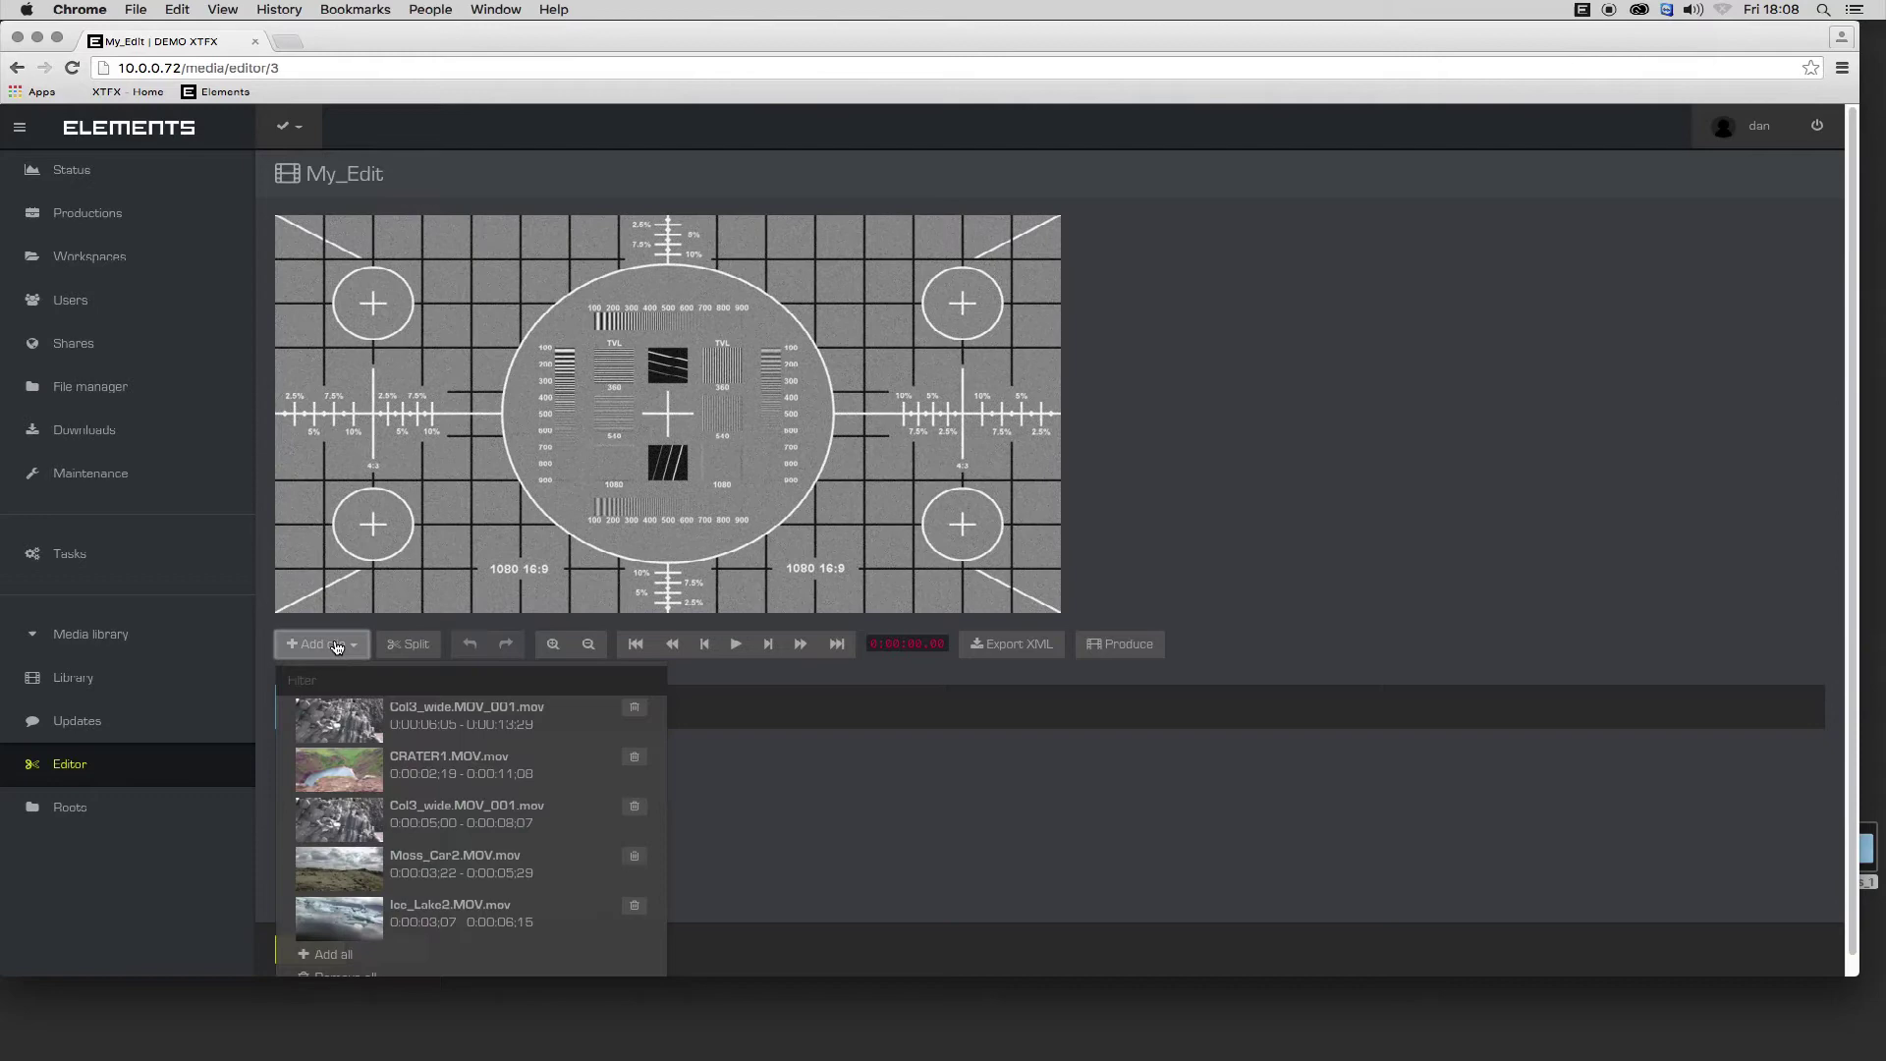
left_click(339, 769)
left_click(322, 780)
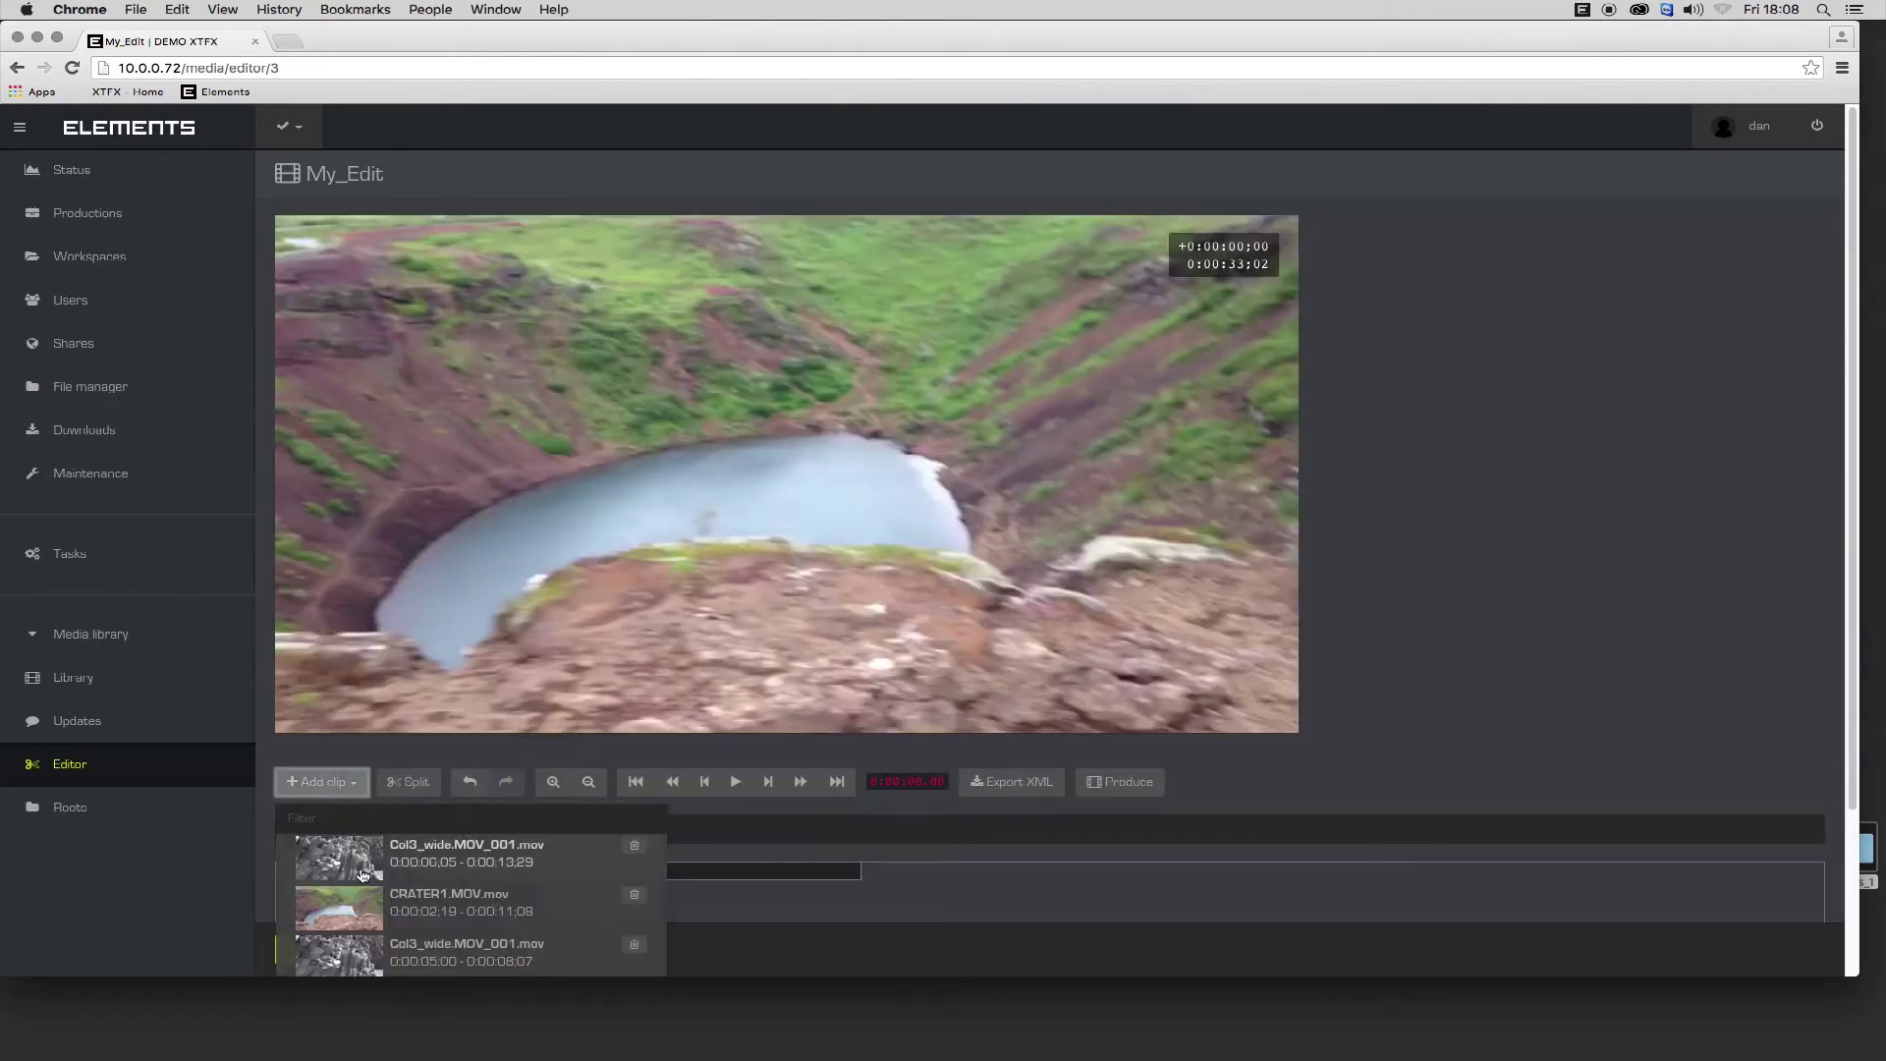
scroll(337, 933, "down", 1)
left_click(337, 940)
left_click(321, 757)
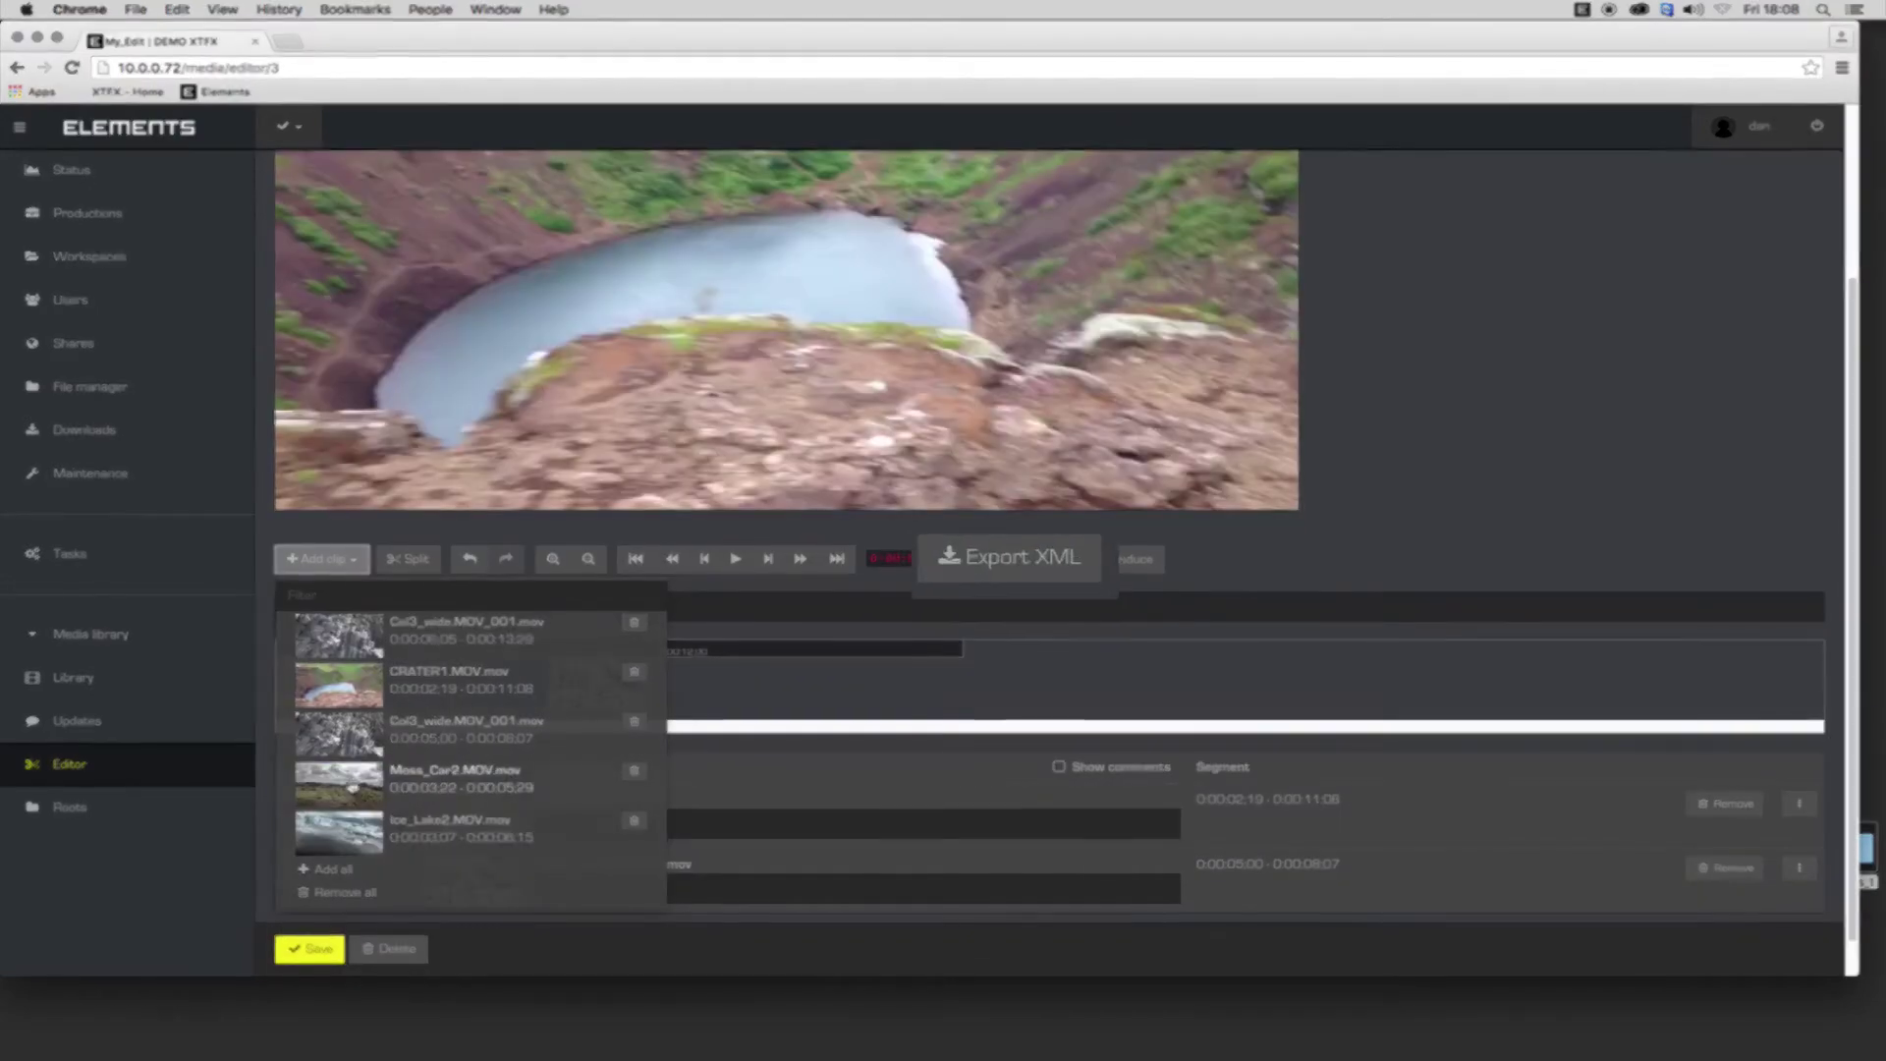
left_click(322, 558)
left_click(411, 815)
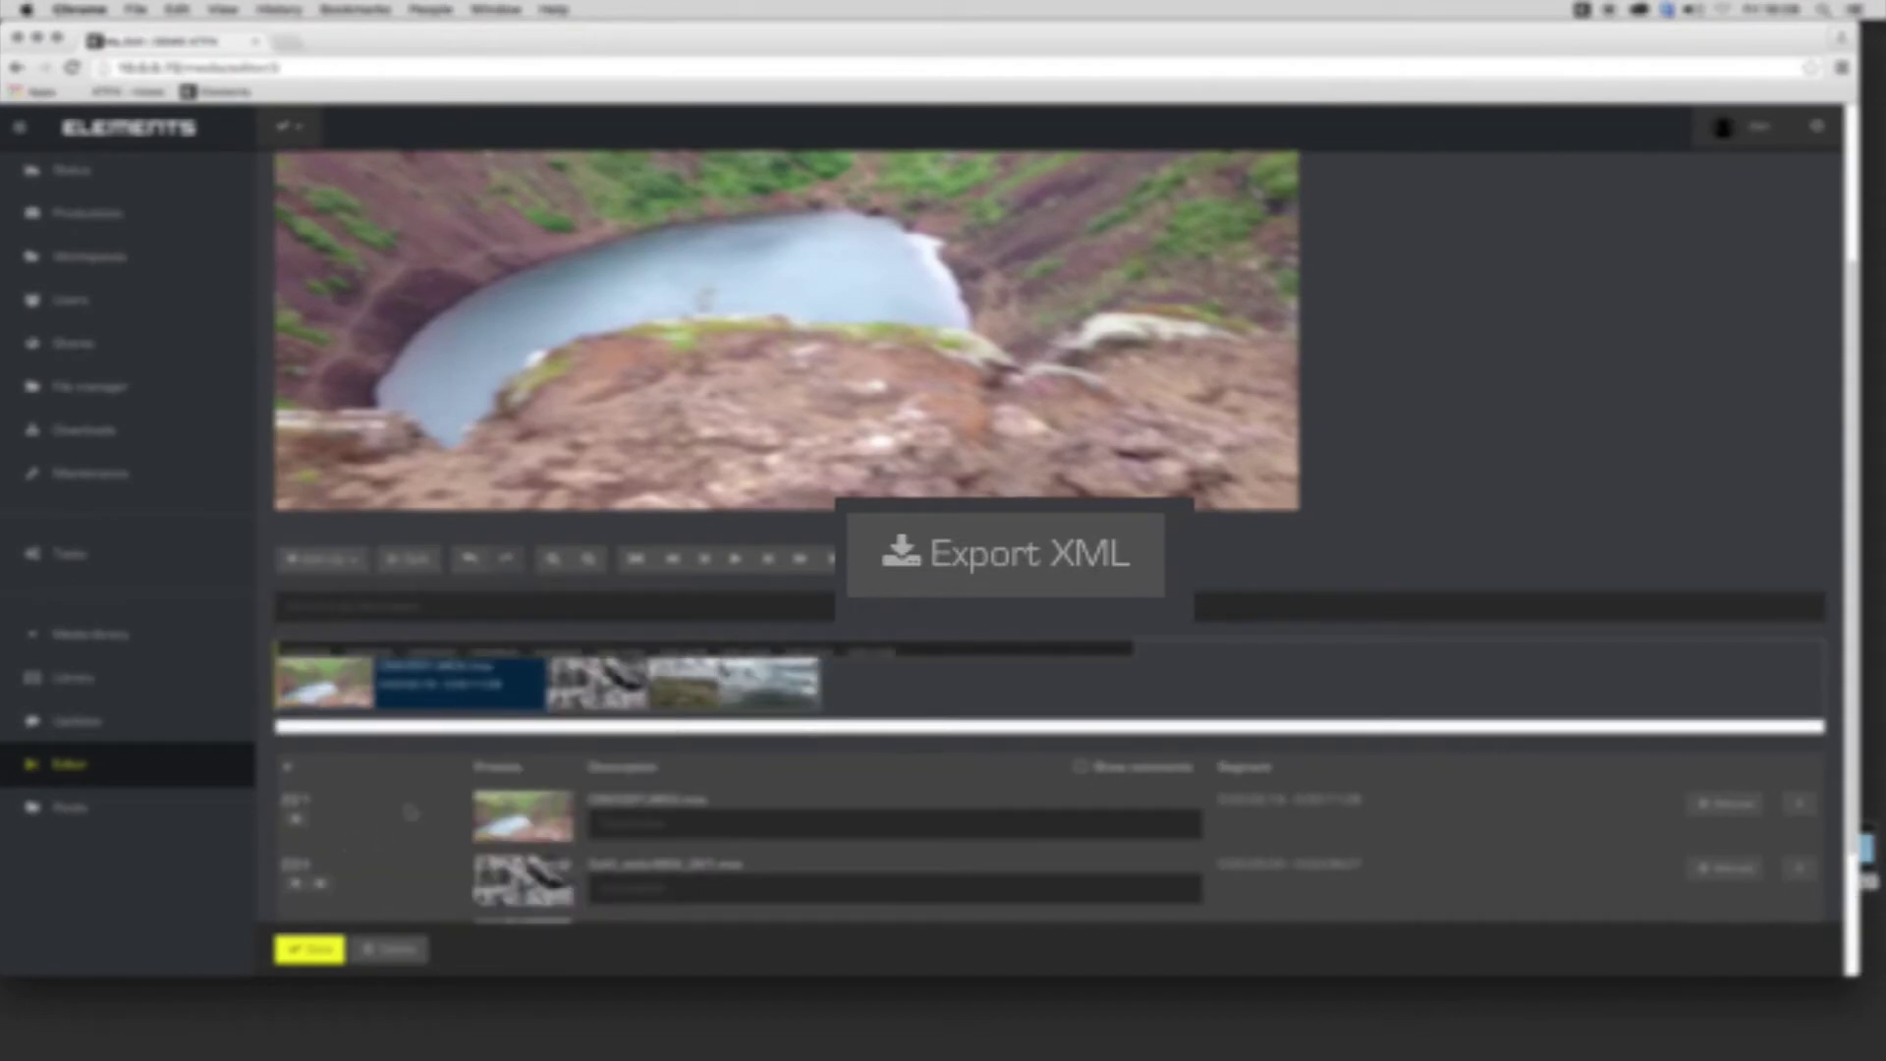
Move CRATER1 to the end of the timeline and play back the edit.
left_click_drag(732, 683, 648, 683)
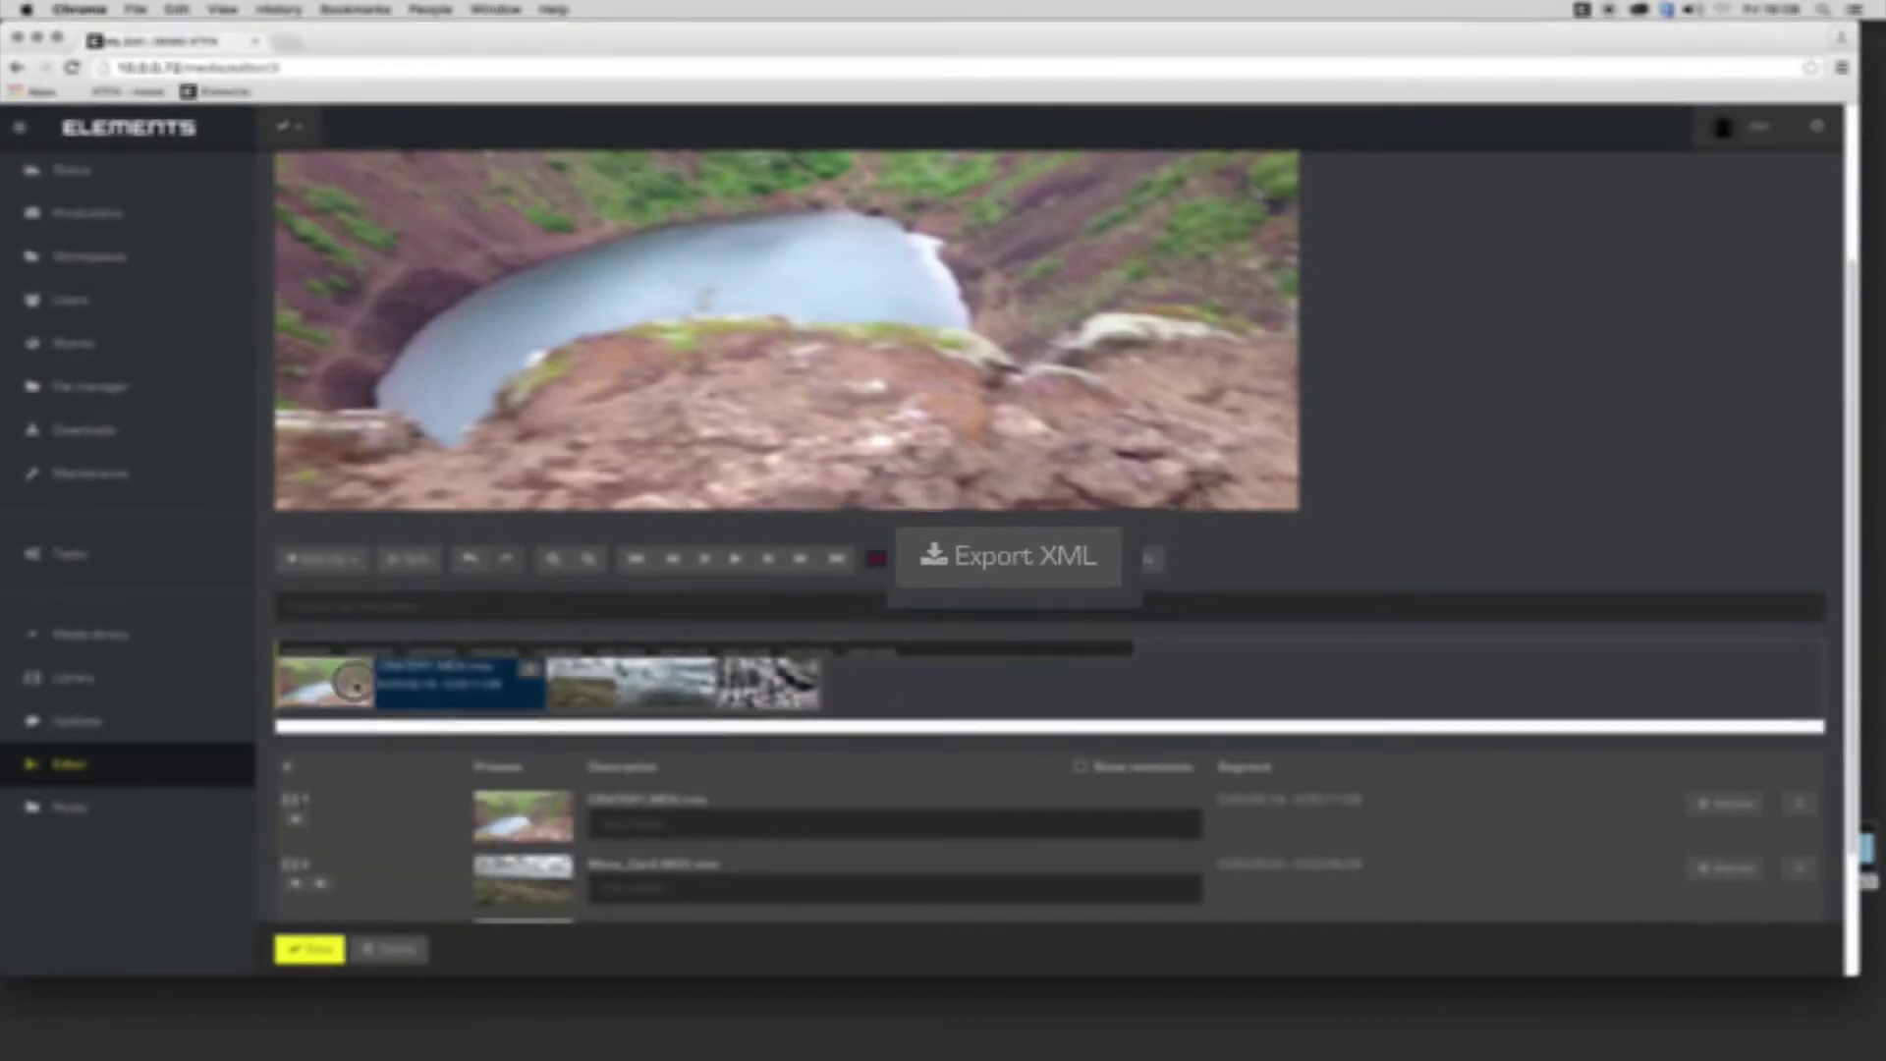
left_click_drag(325, 683, 771, 703)
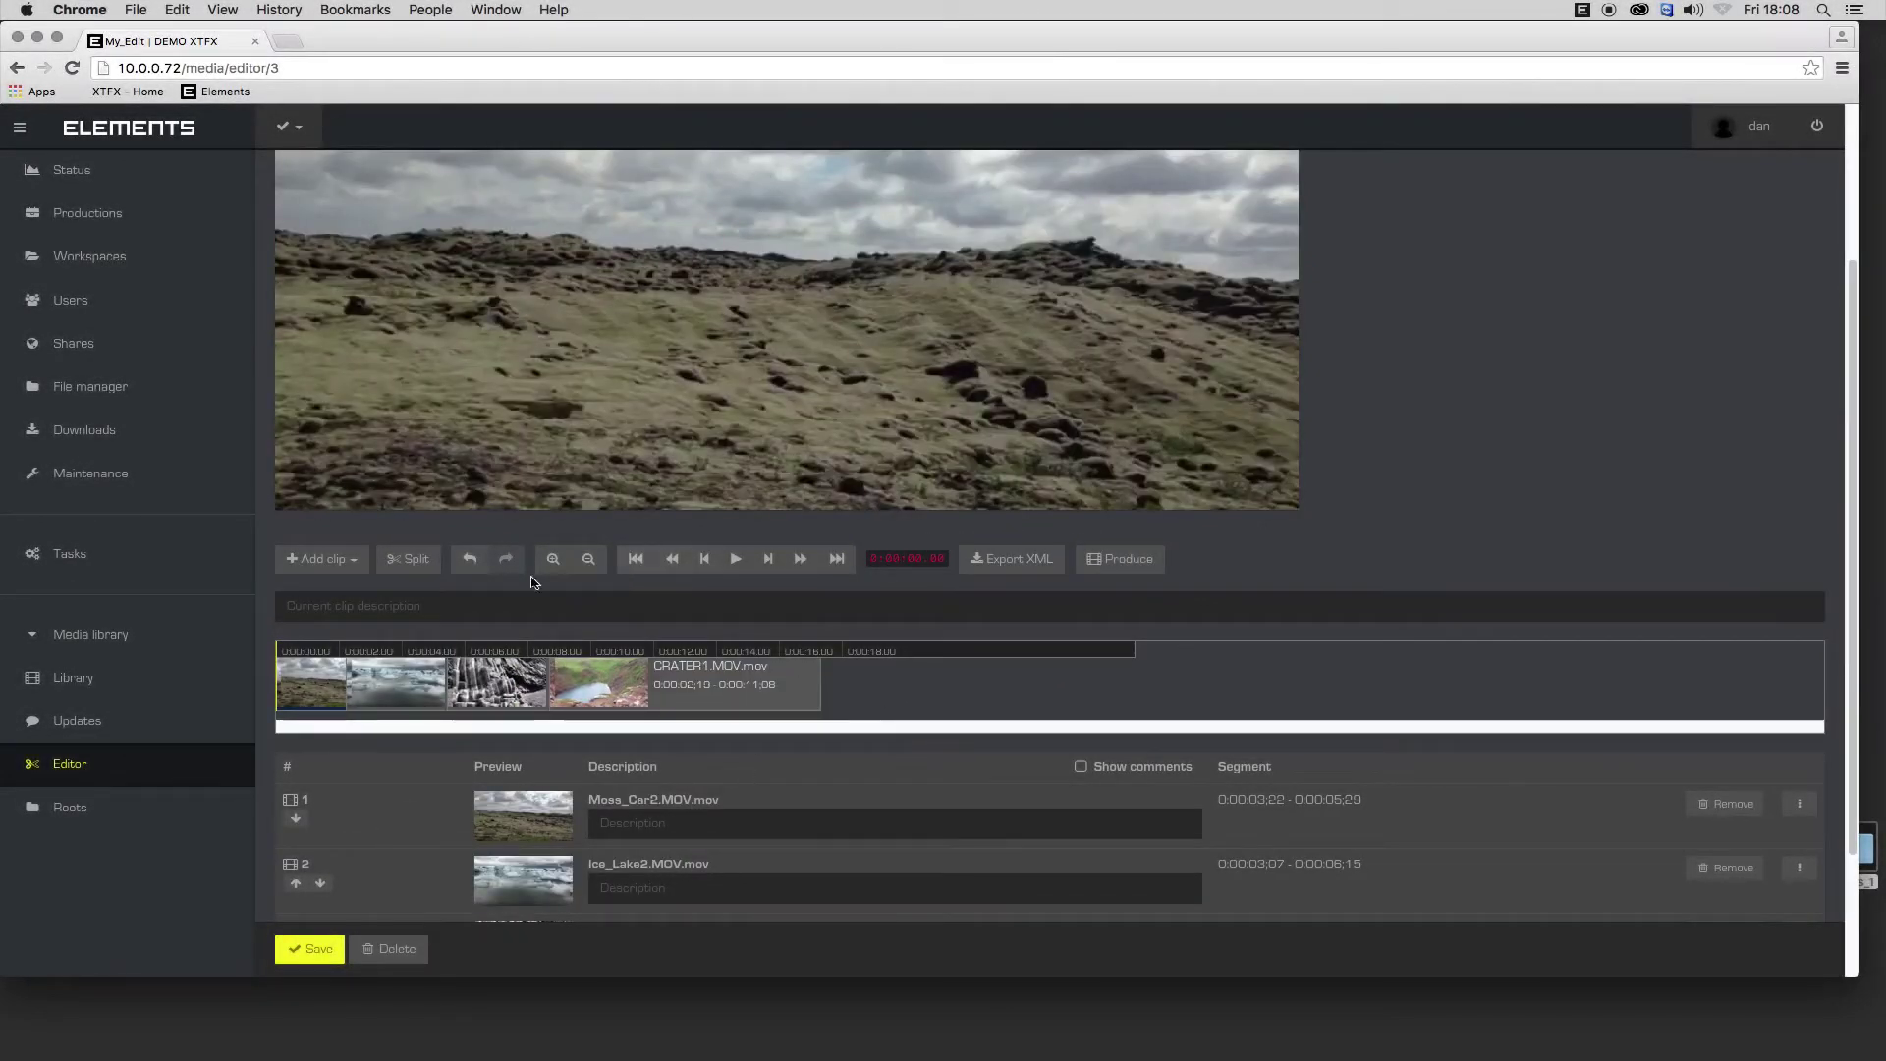
left_click(737, 558)
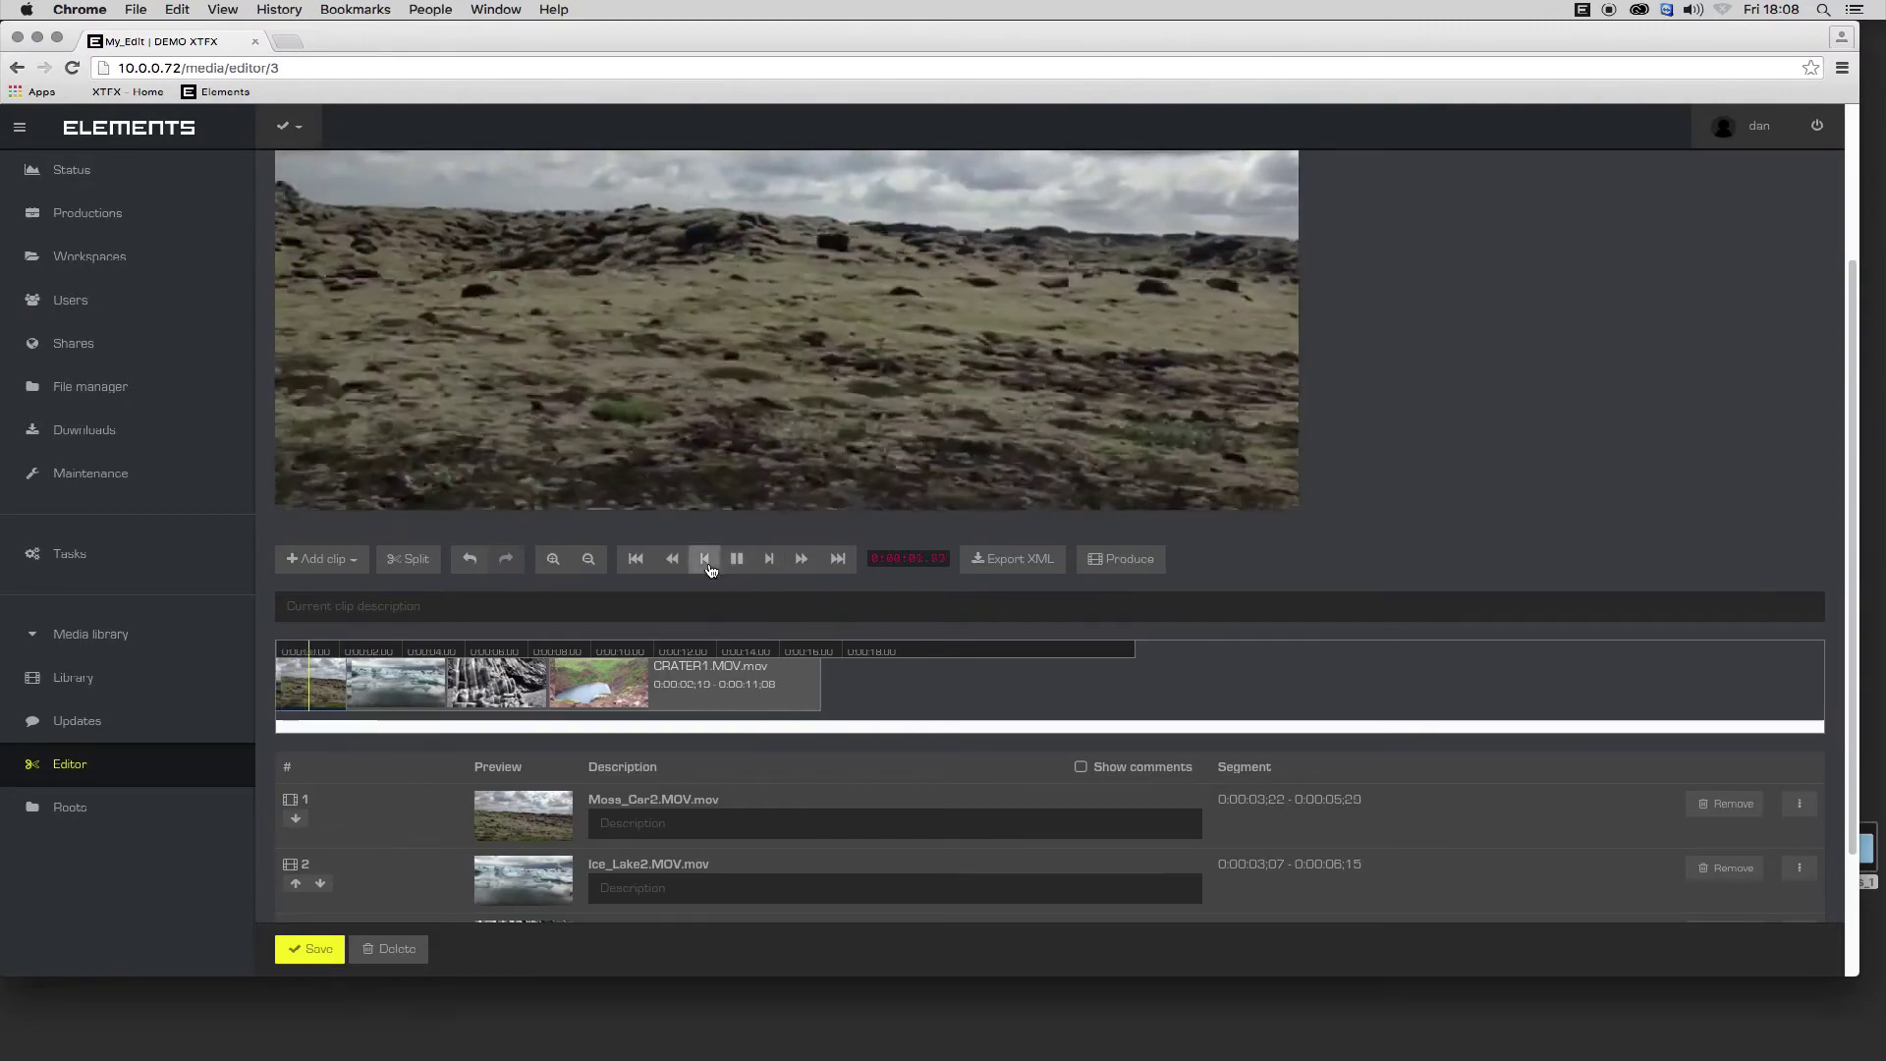
scroll(634, 690, "up", 2)
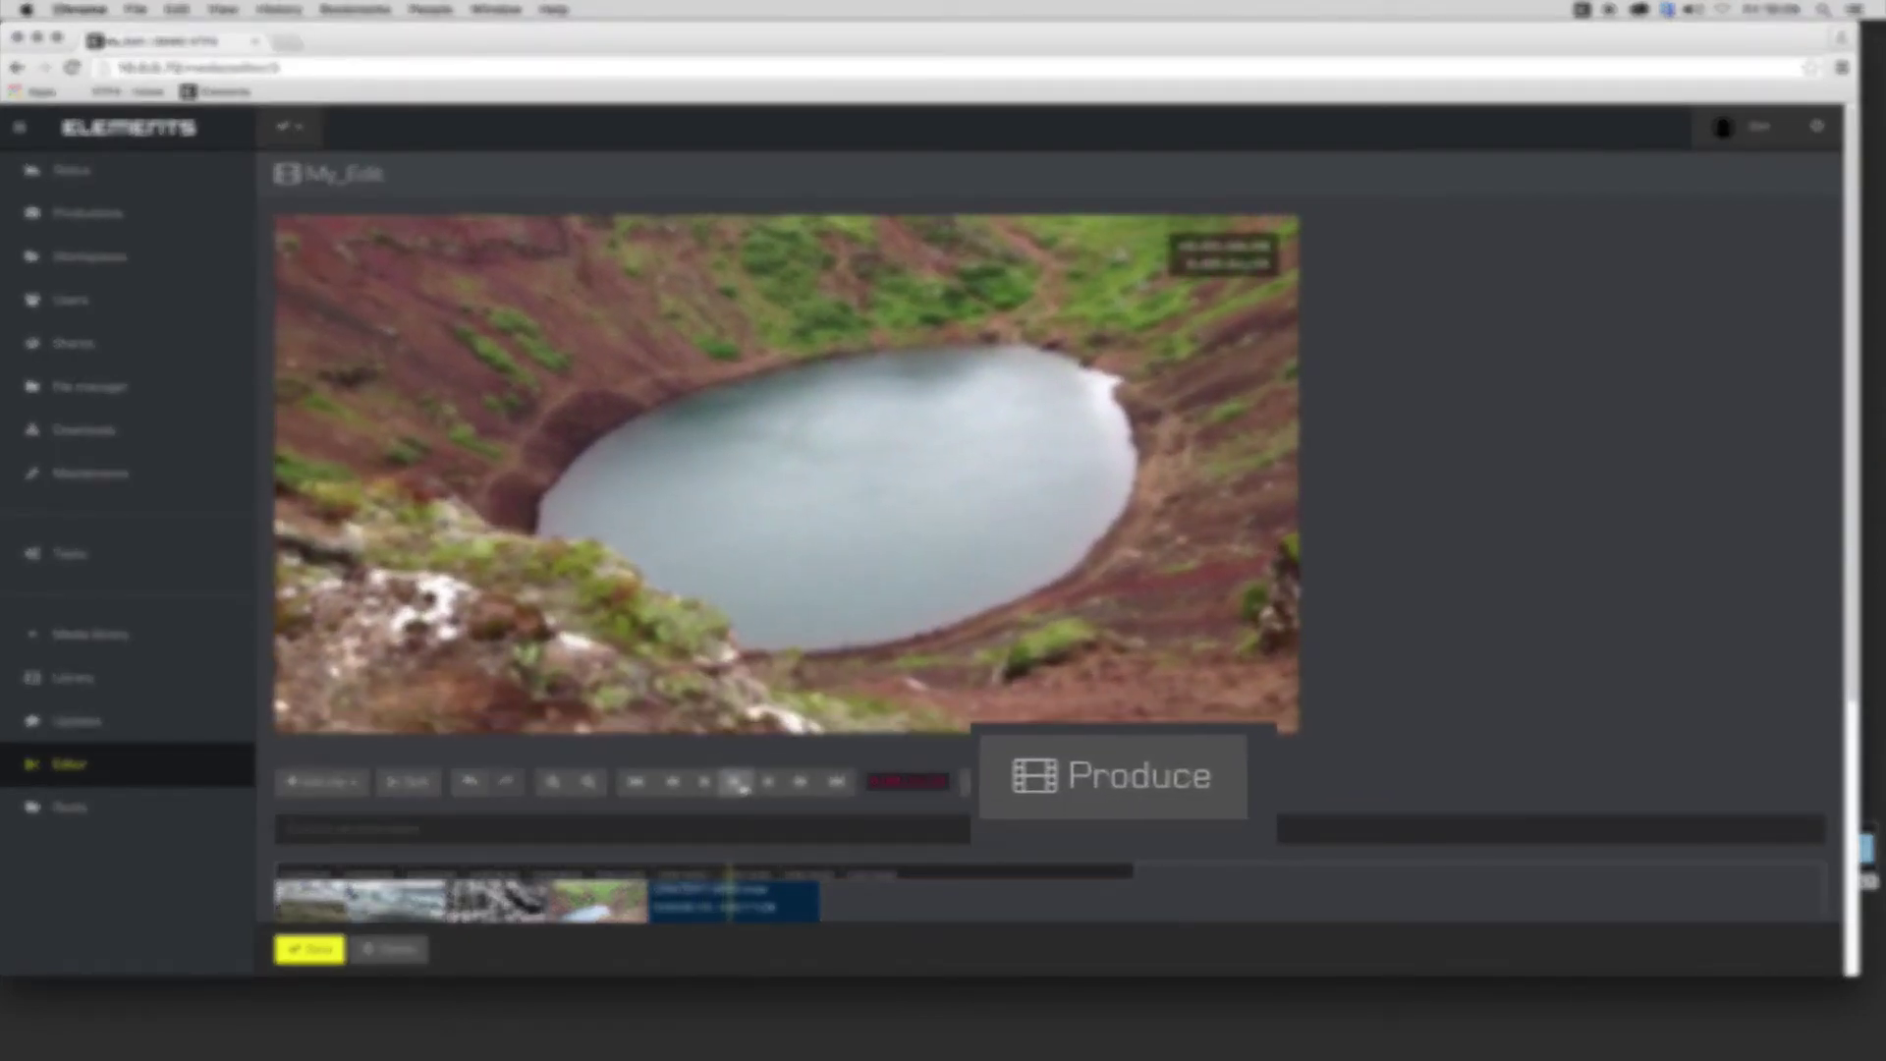
Set the output folder to my-show, creating a rough_cut folder there.
left_click(1120, 786)
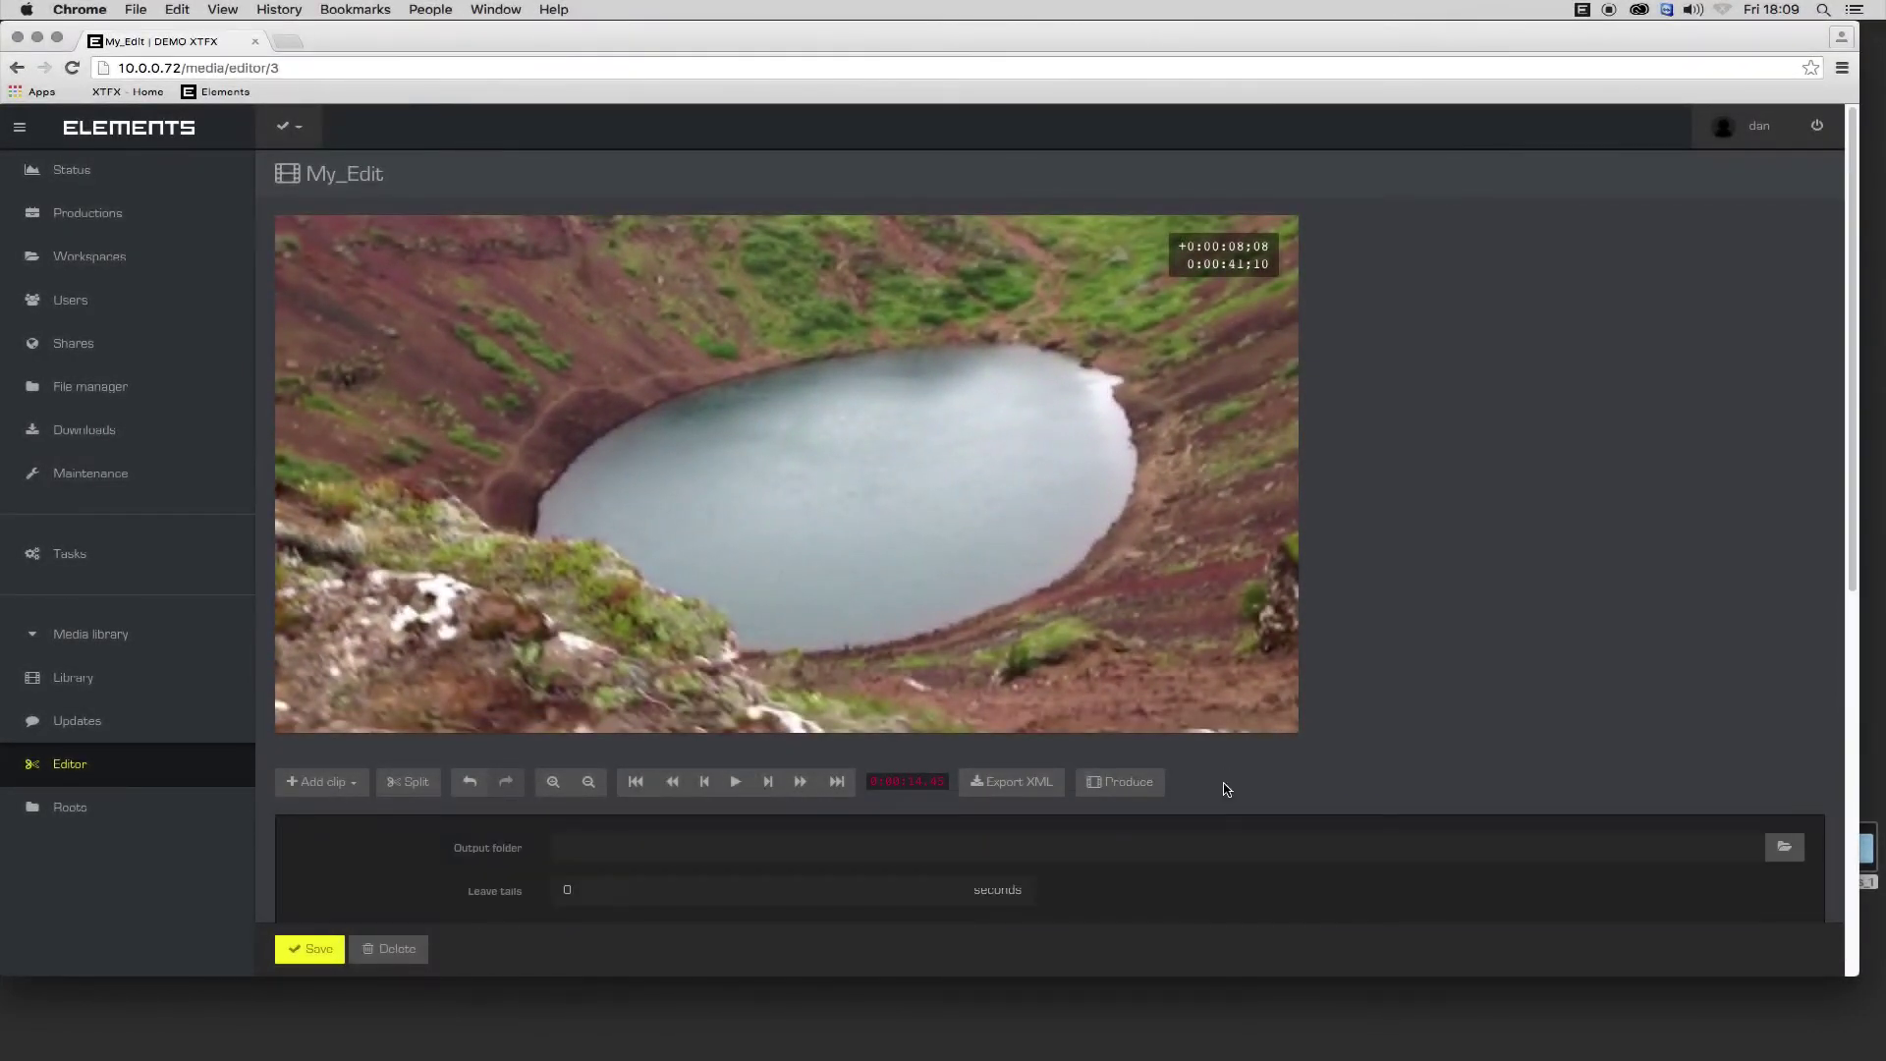
left_click(1795, 852)
left_click(707, 227)
left_click(707, 226)
left_click(720, 304)
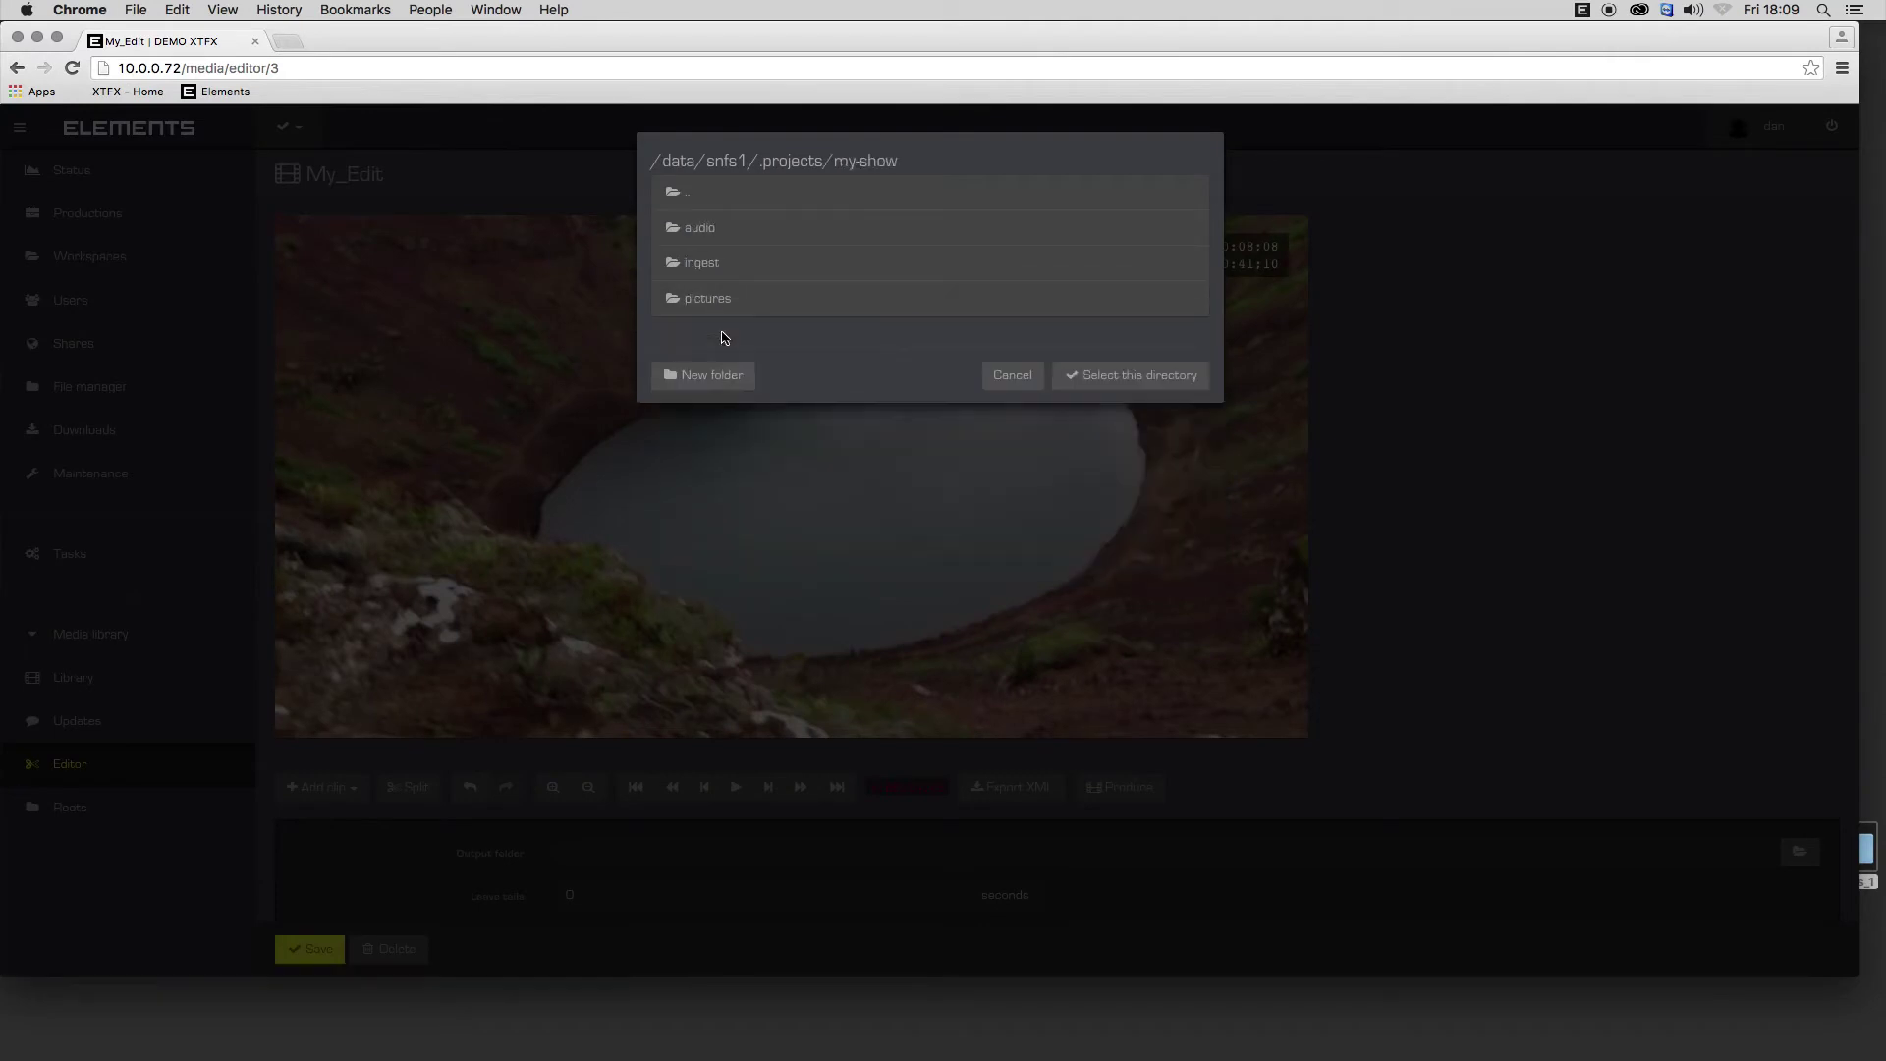
left_click(703, 375)
type("rough_cut")
key("Return")
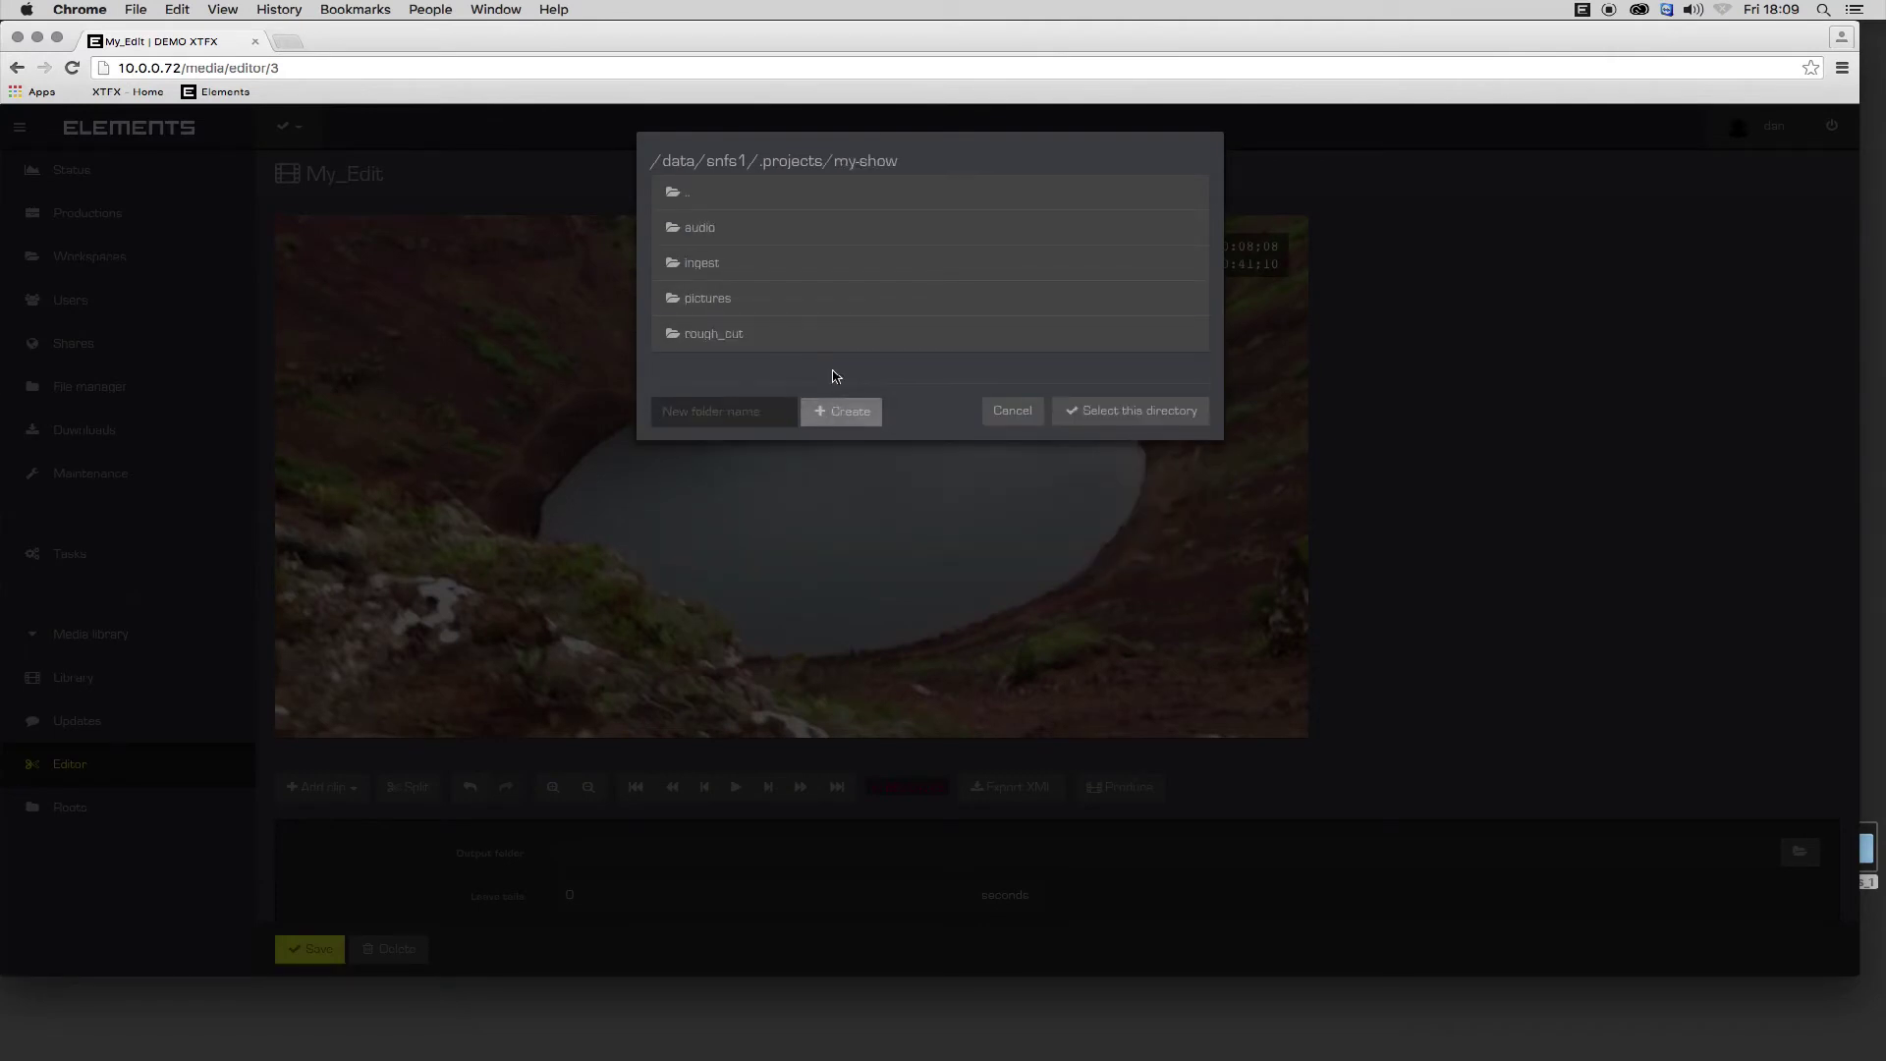
left_click(1137, 412)
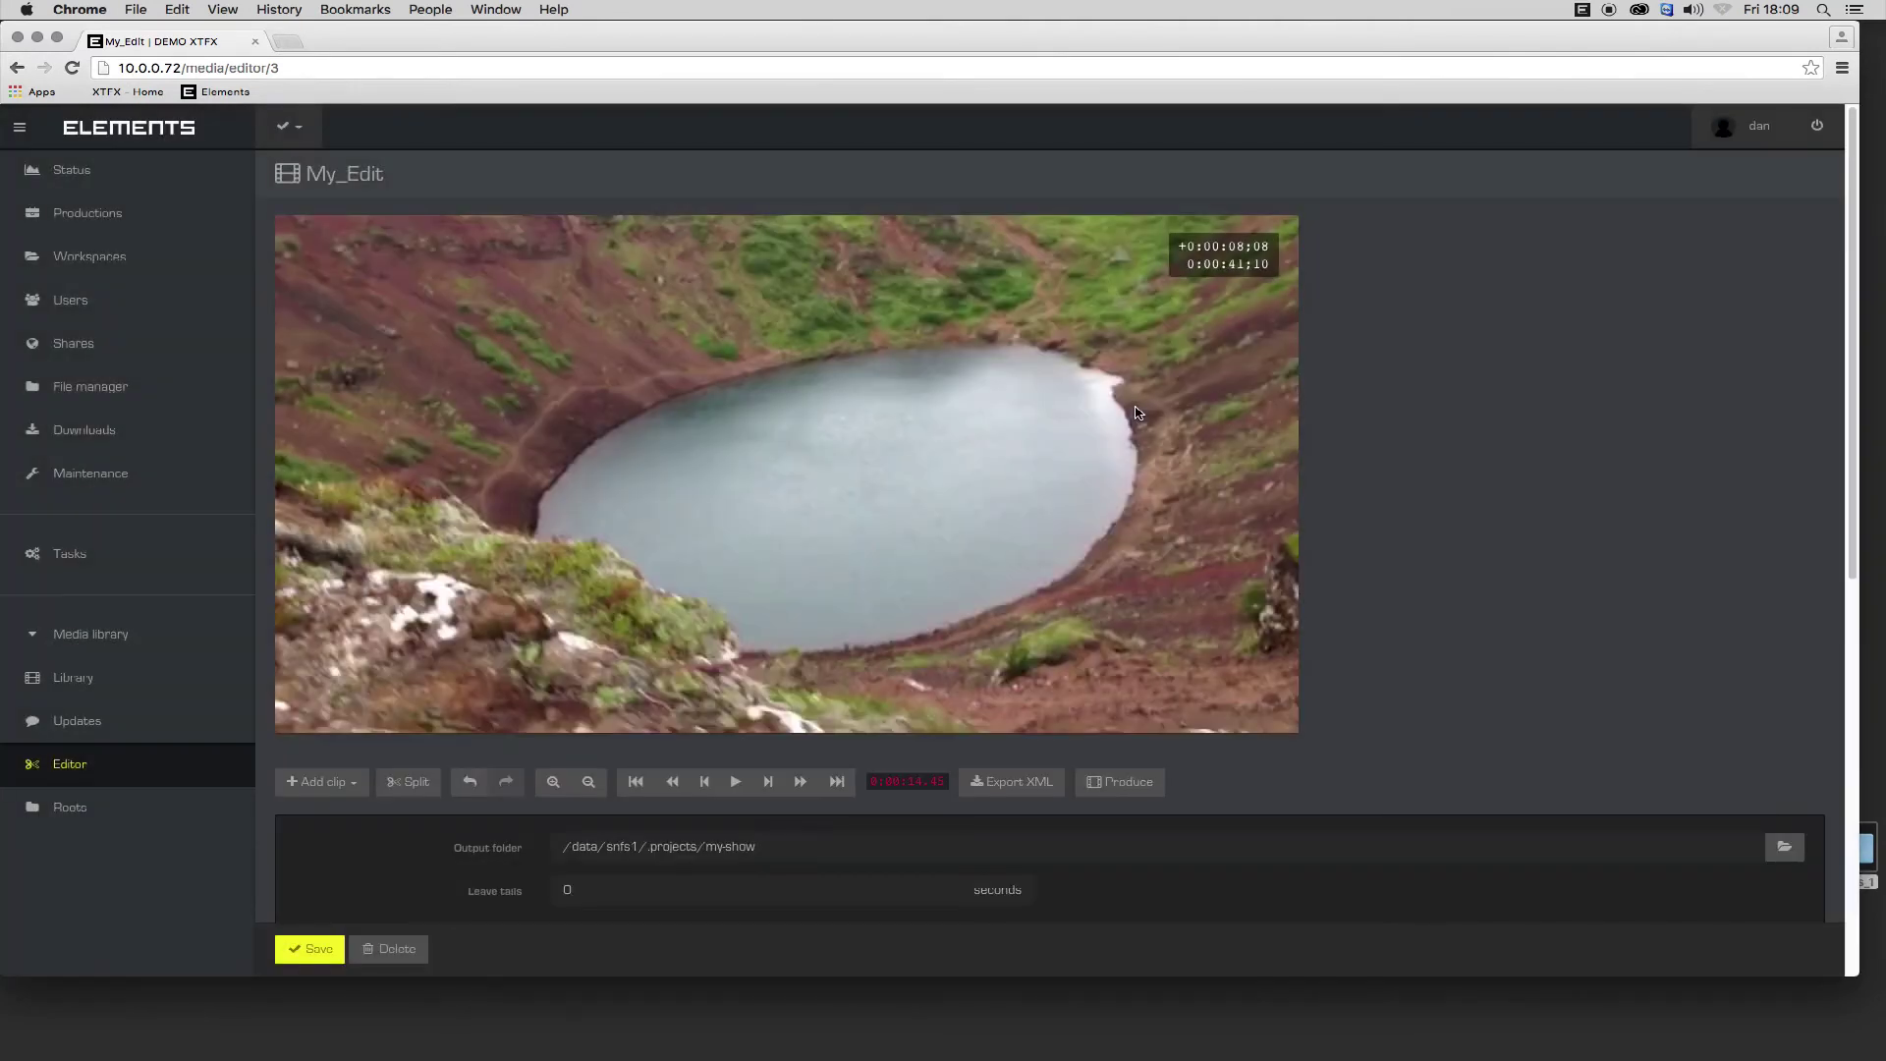
Set 1-second tails, export the XML, keep 720p, and start producing the combined reel.
left_click(944, 889)
left_click(1120, 782)
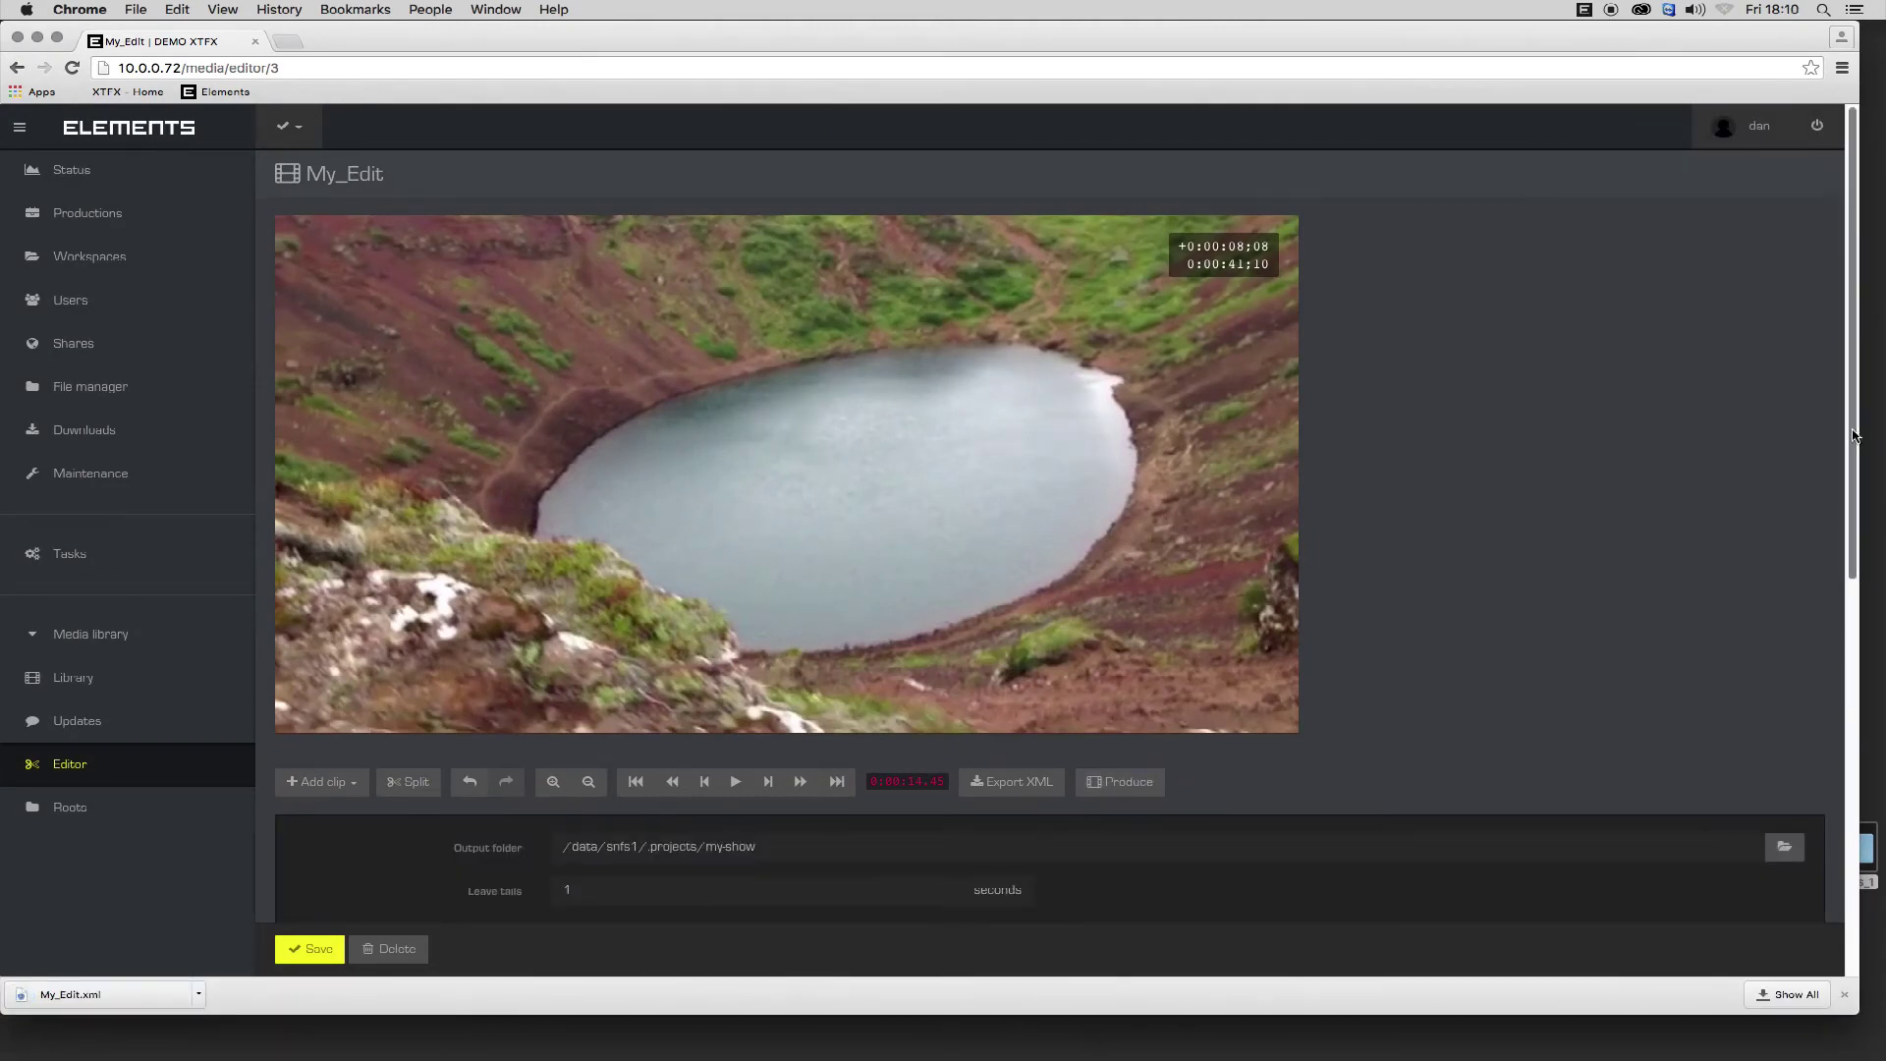
scroll(1668, 587, "down", 3)
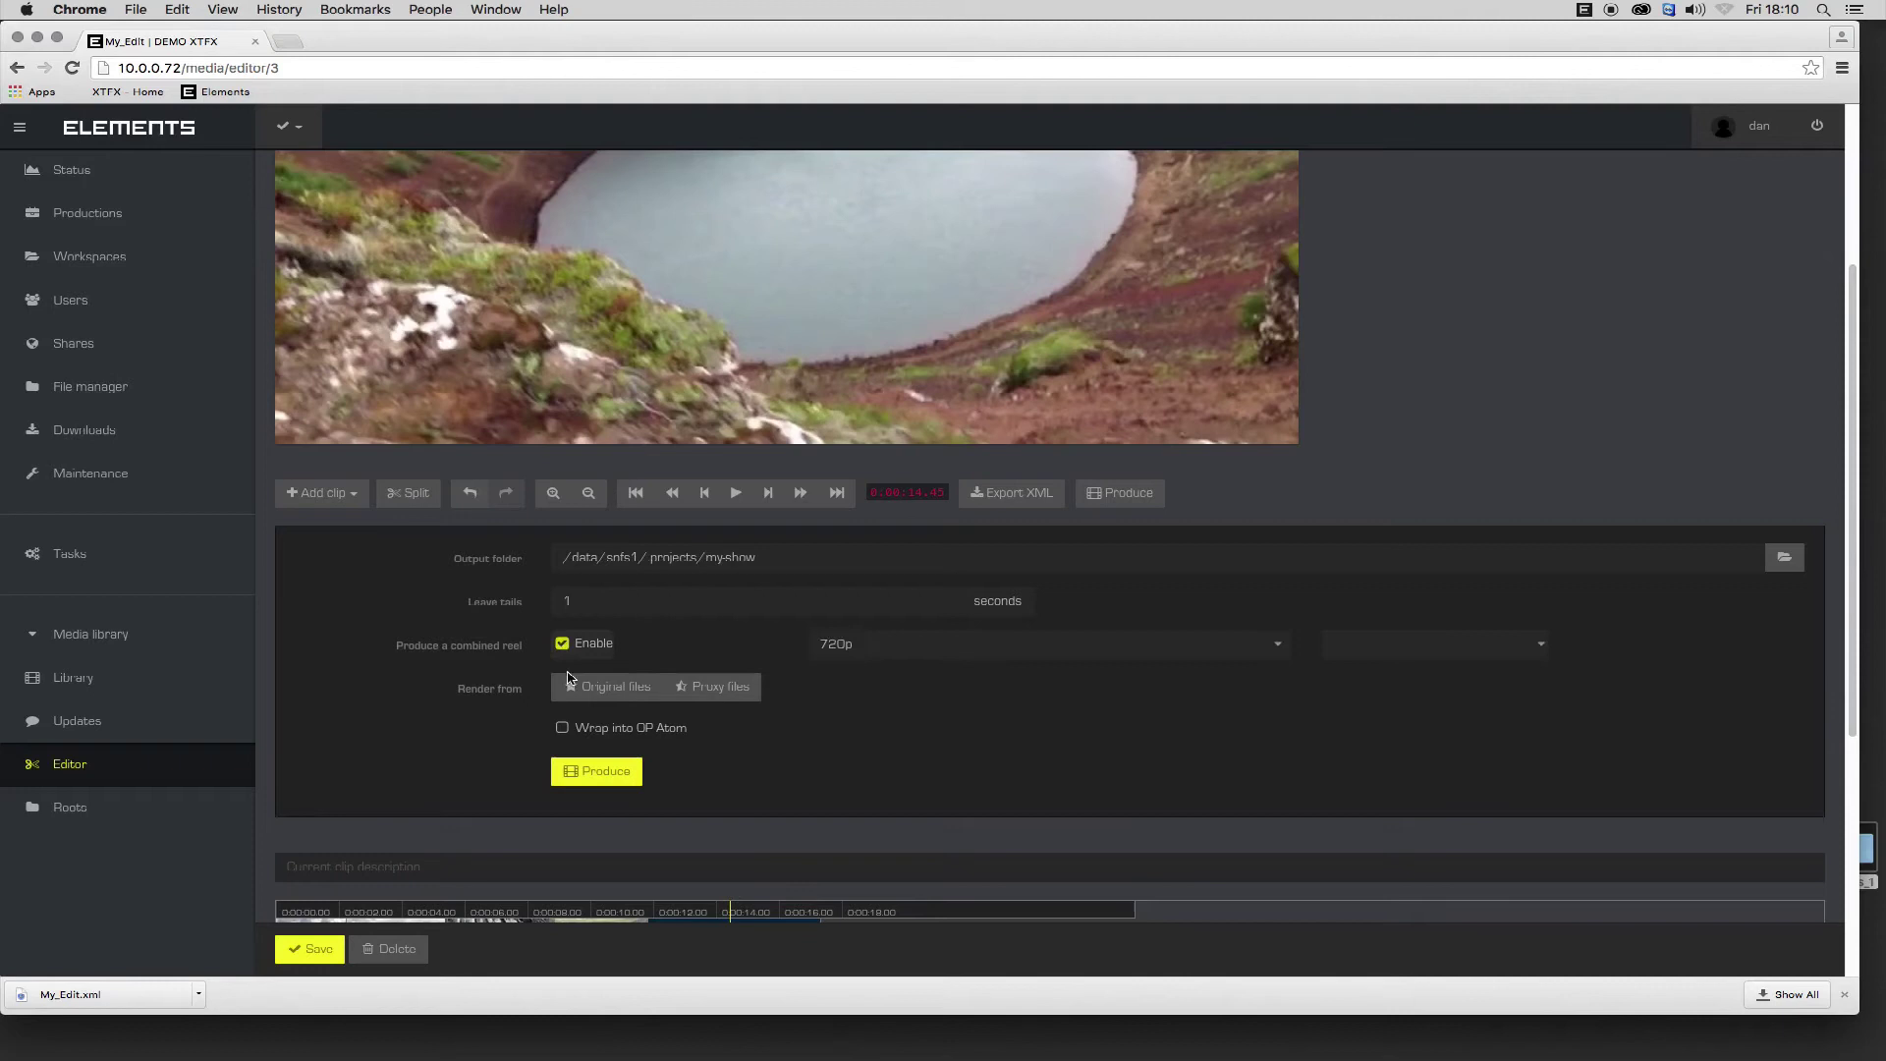
left_click(1094, 644)
left_click(1094, 644)
left_click(601, 772)
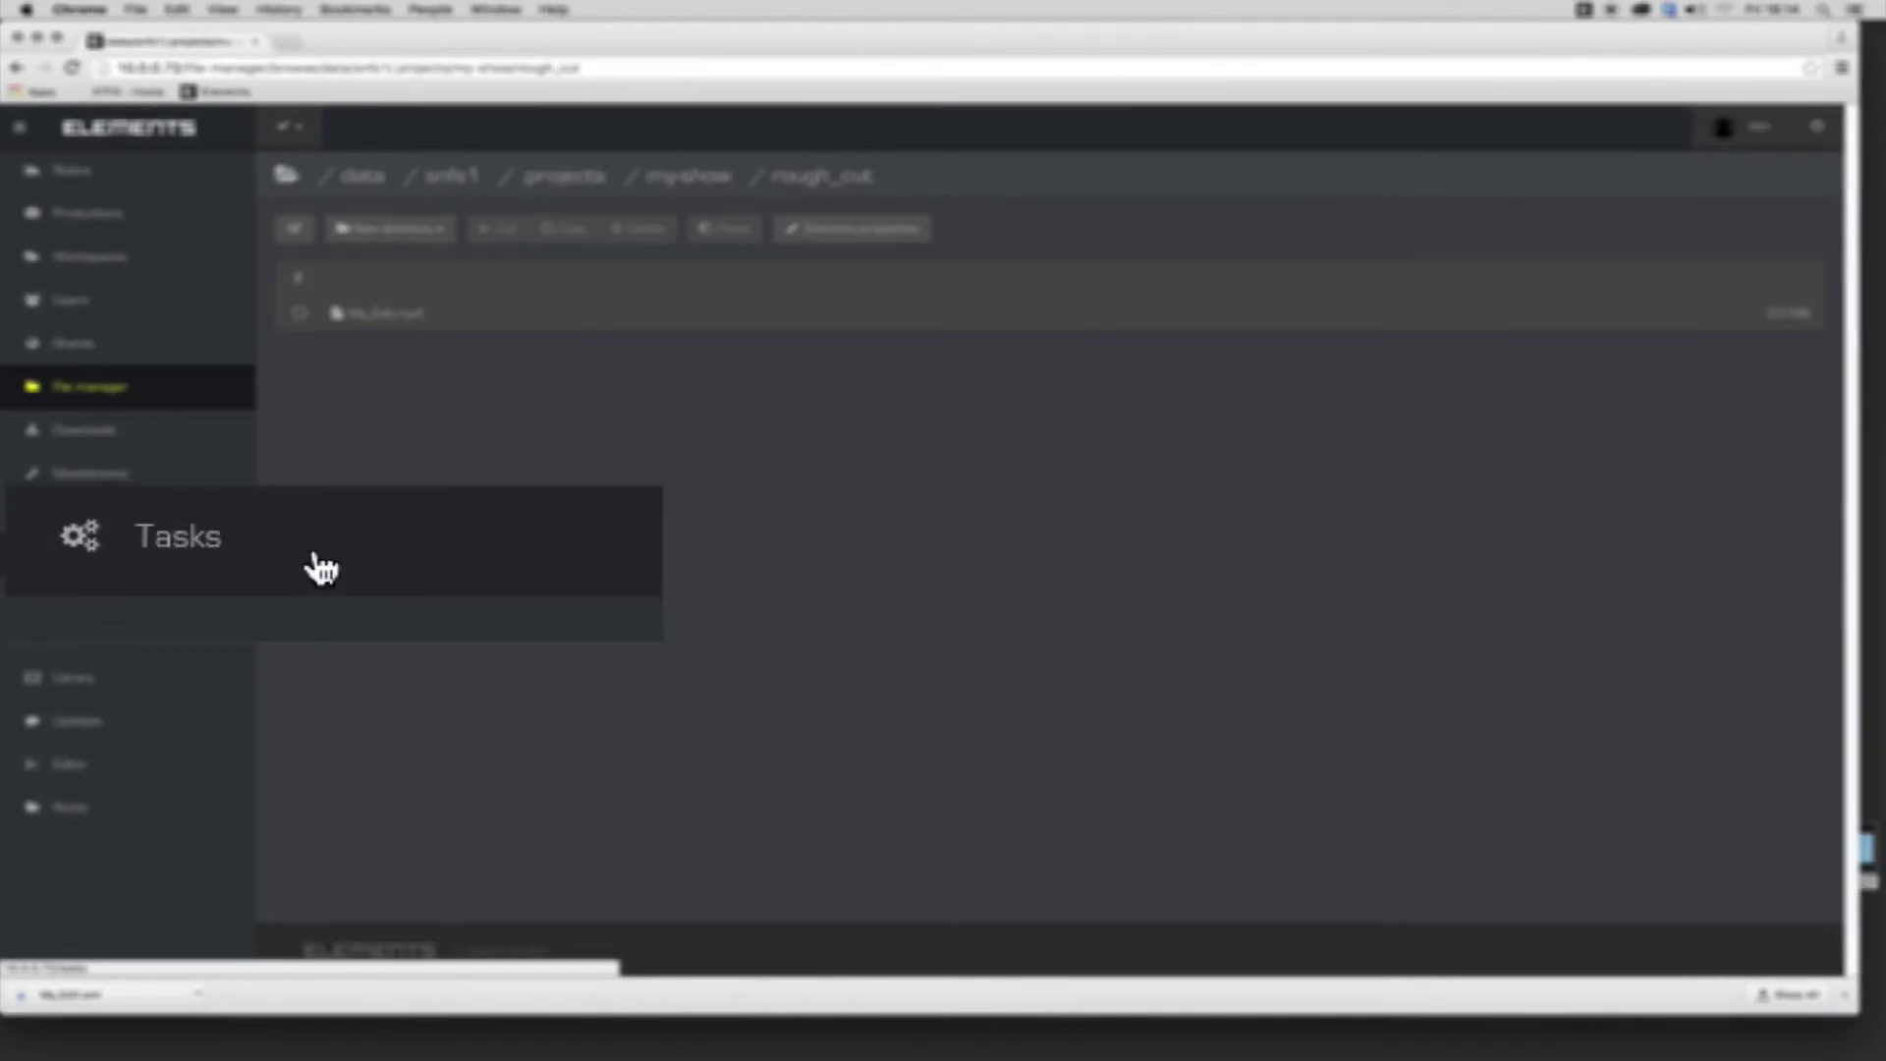
From the Tasks Jobs list, create a new job of type Media transcoding.
left_click(121, 558)
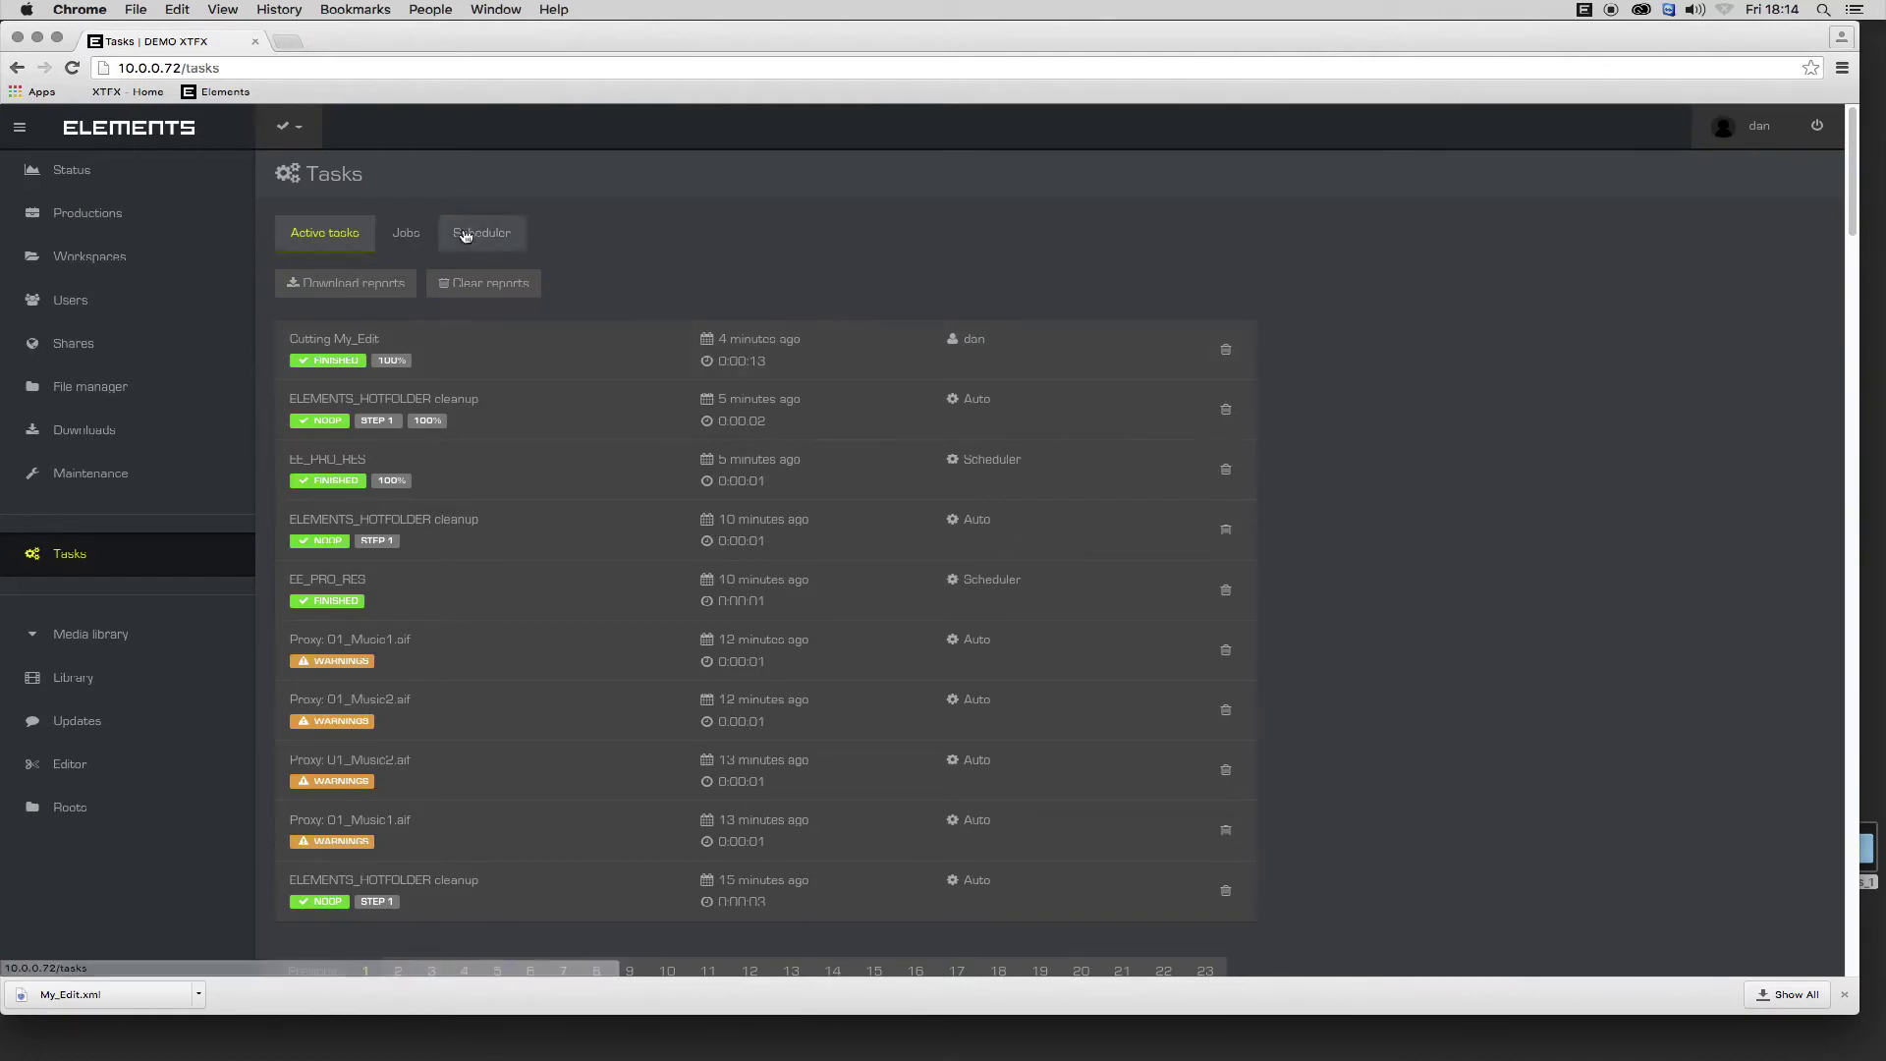
left_click(409, 233)
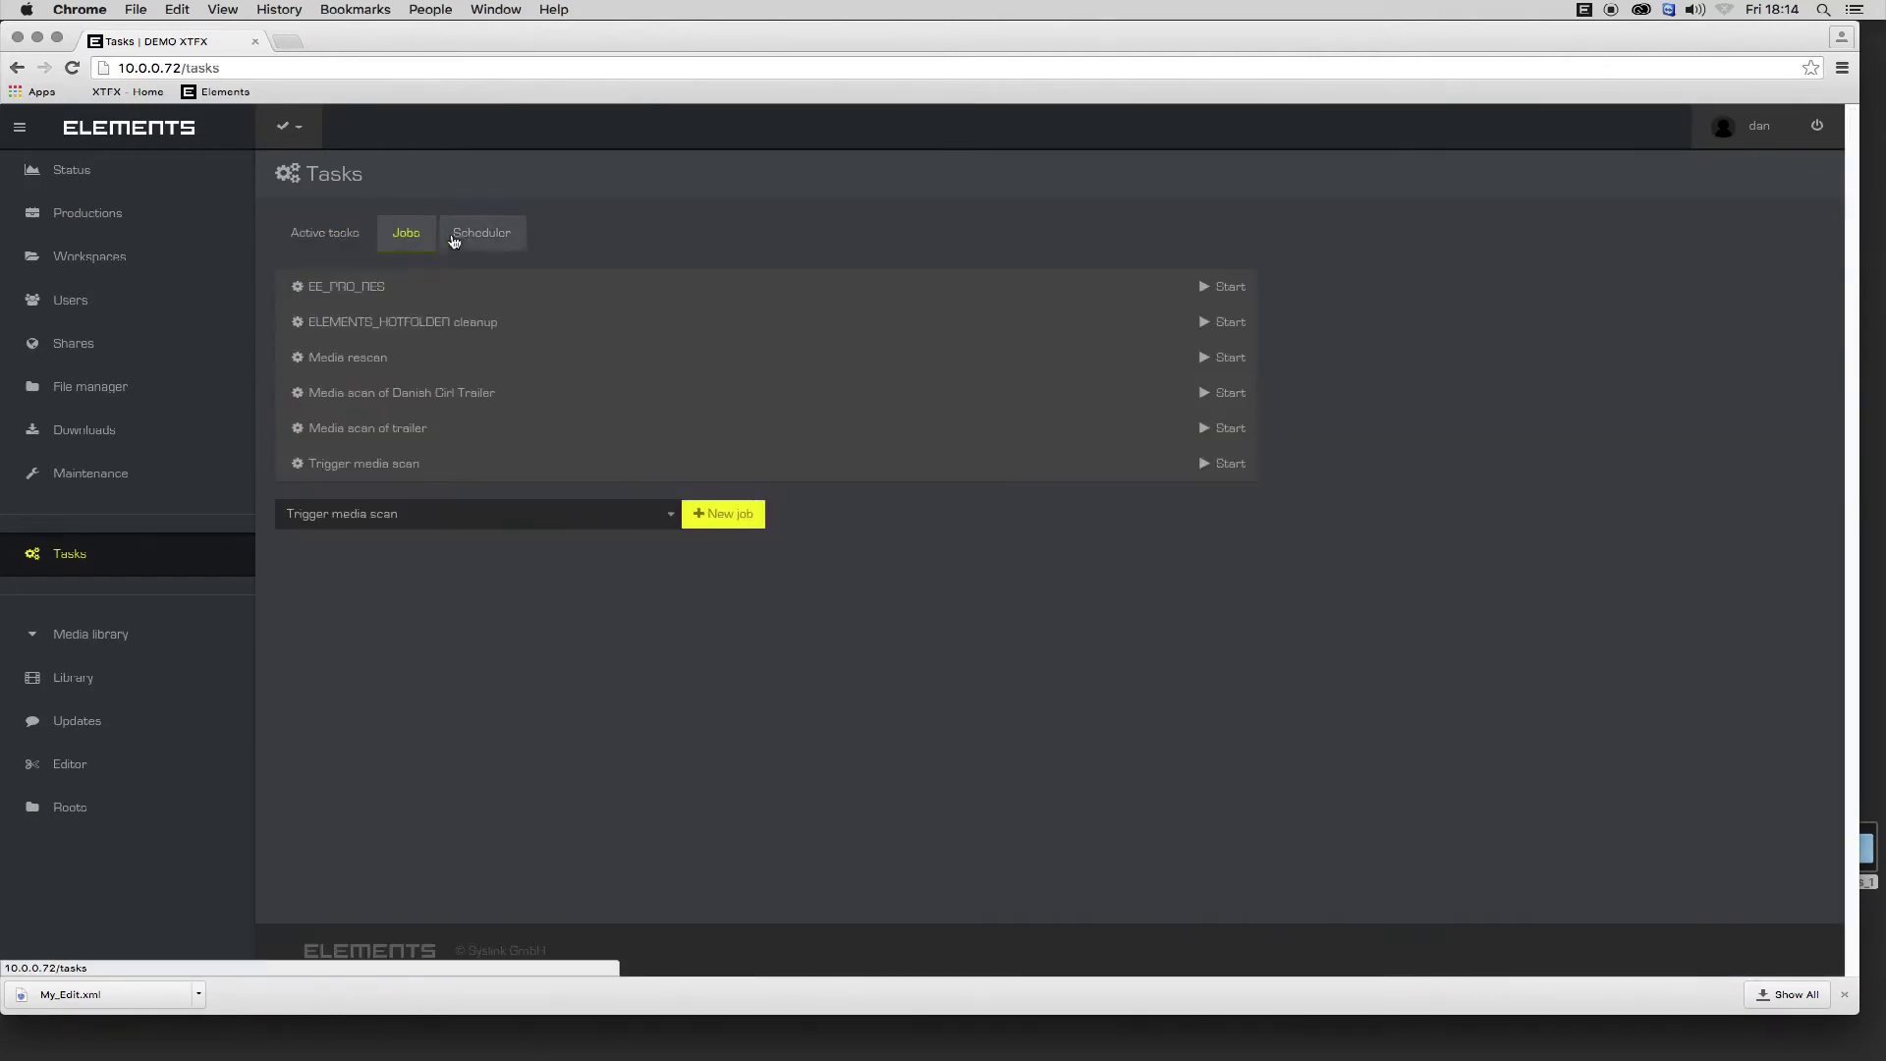
left_click(671, 514)
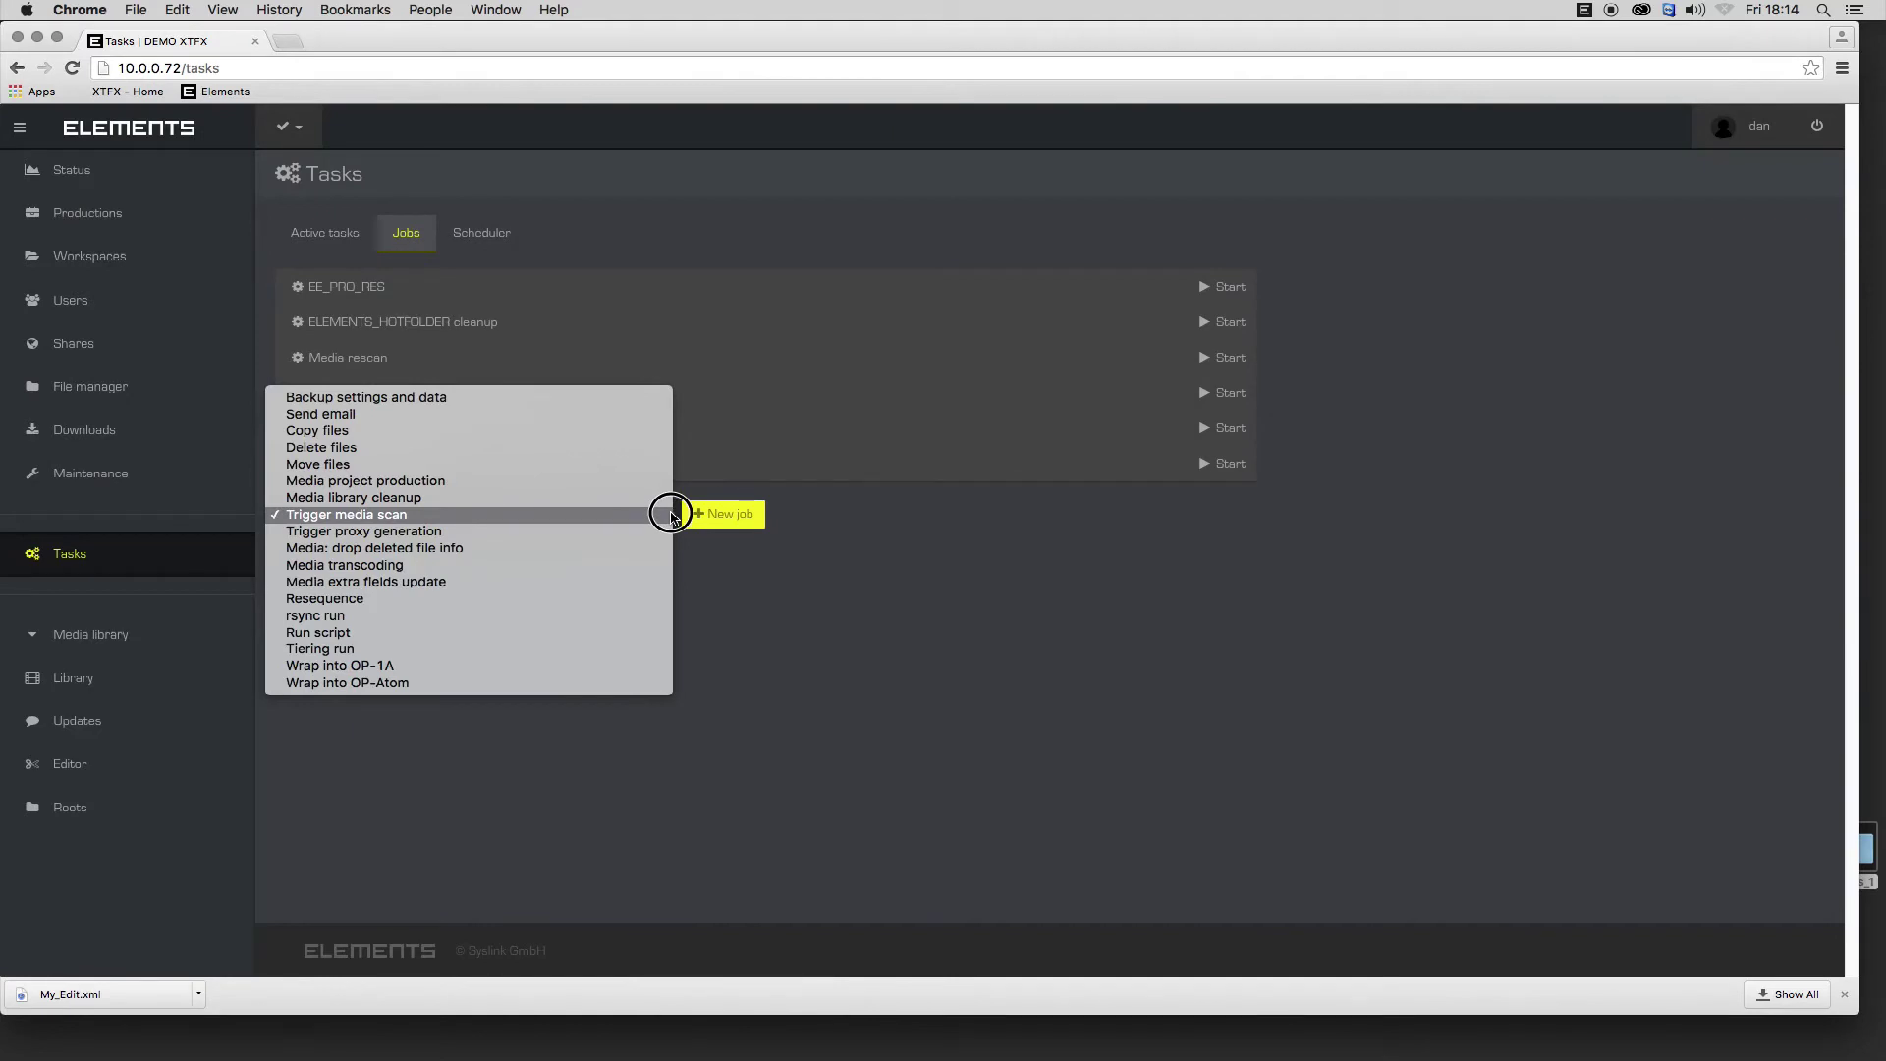
left_click(625, 566)
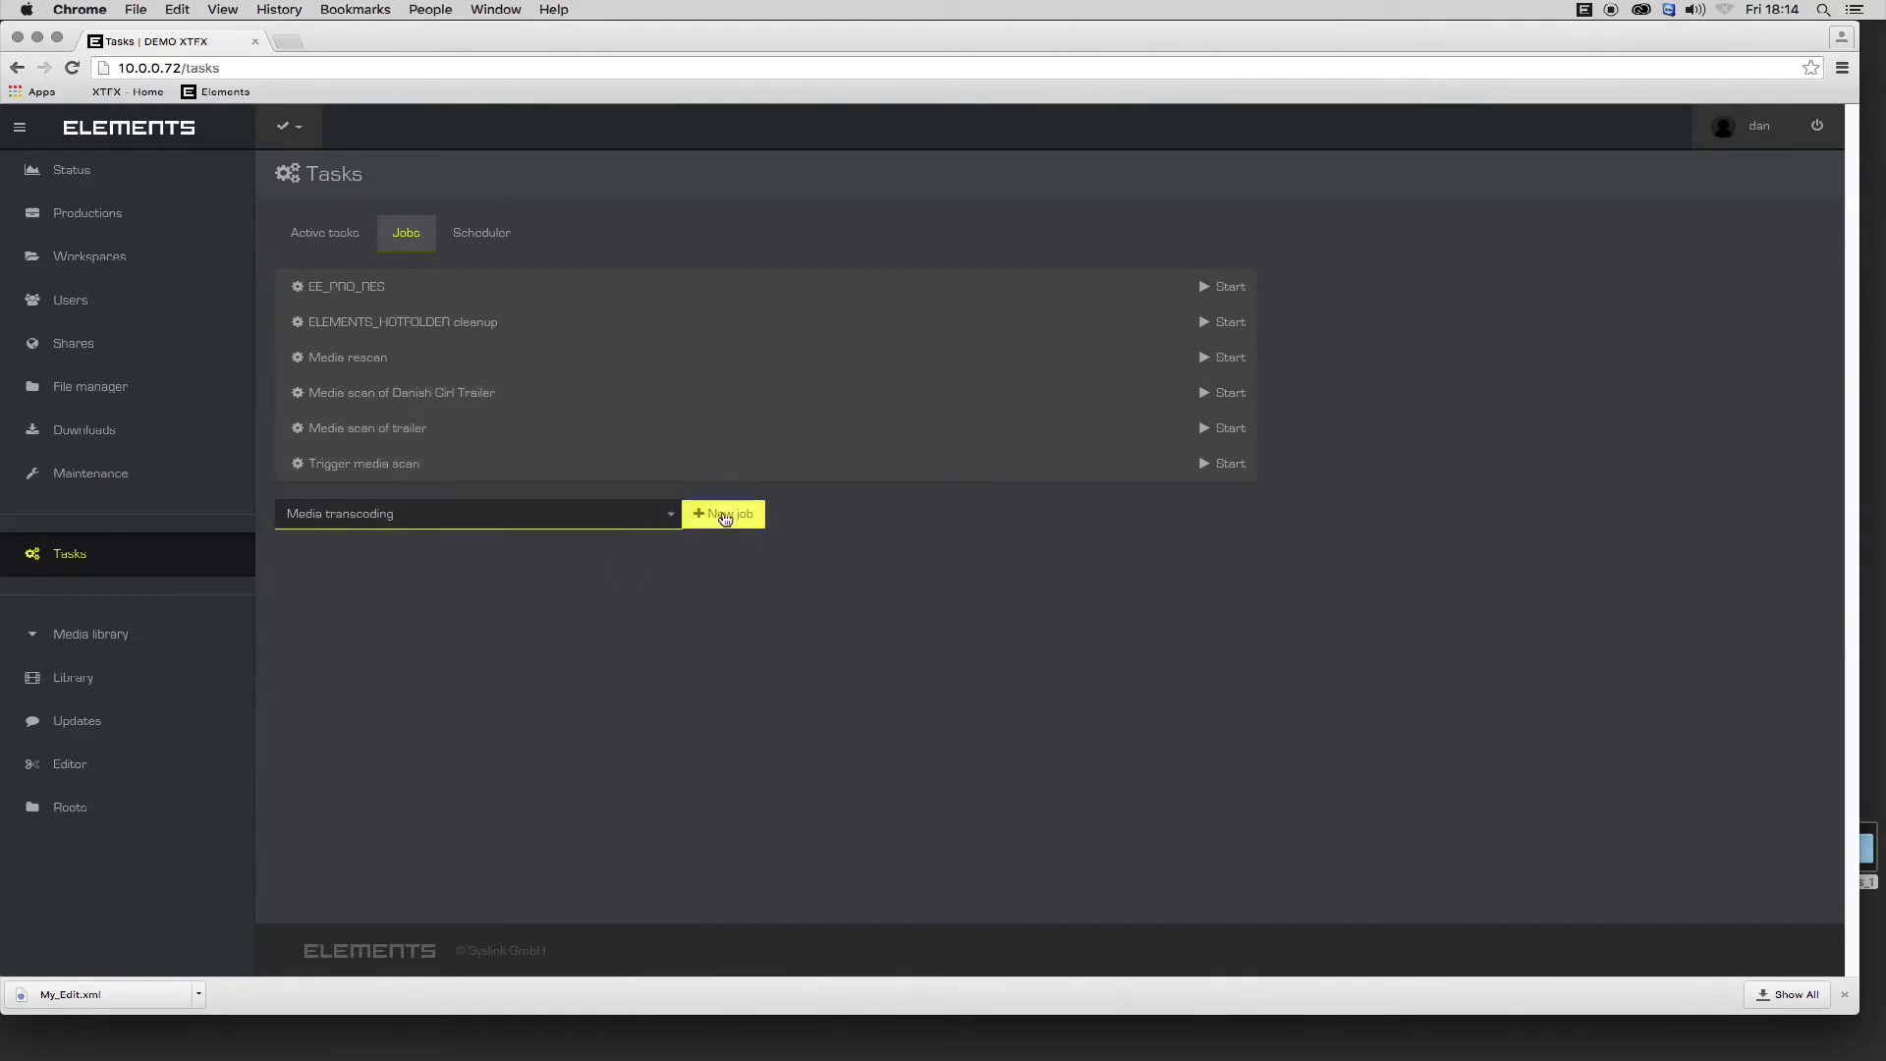
left_click(724, 517)
Rename the job to review_copy and set its destination folder to /data/snfs1/Encoded.
triple_click(593, 239)
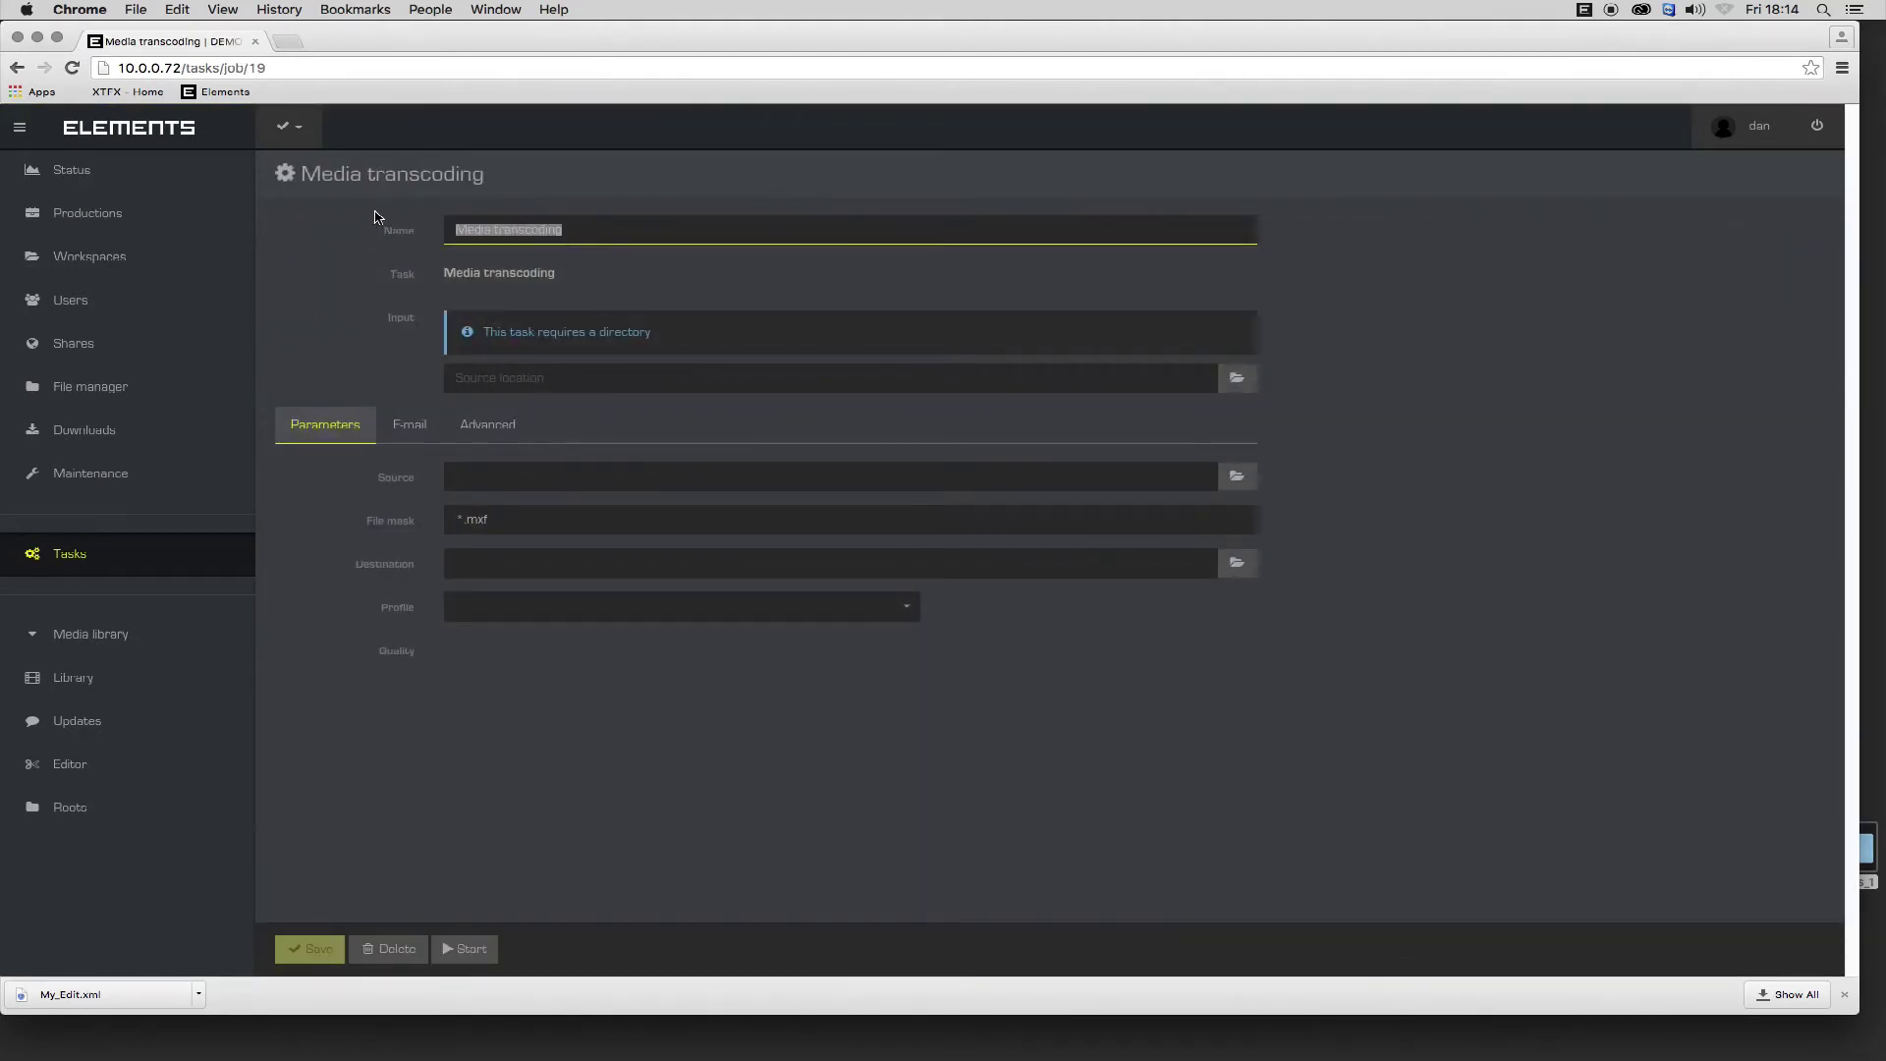
type("review_copy")
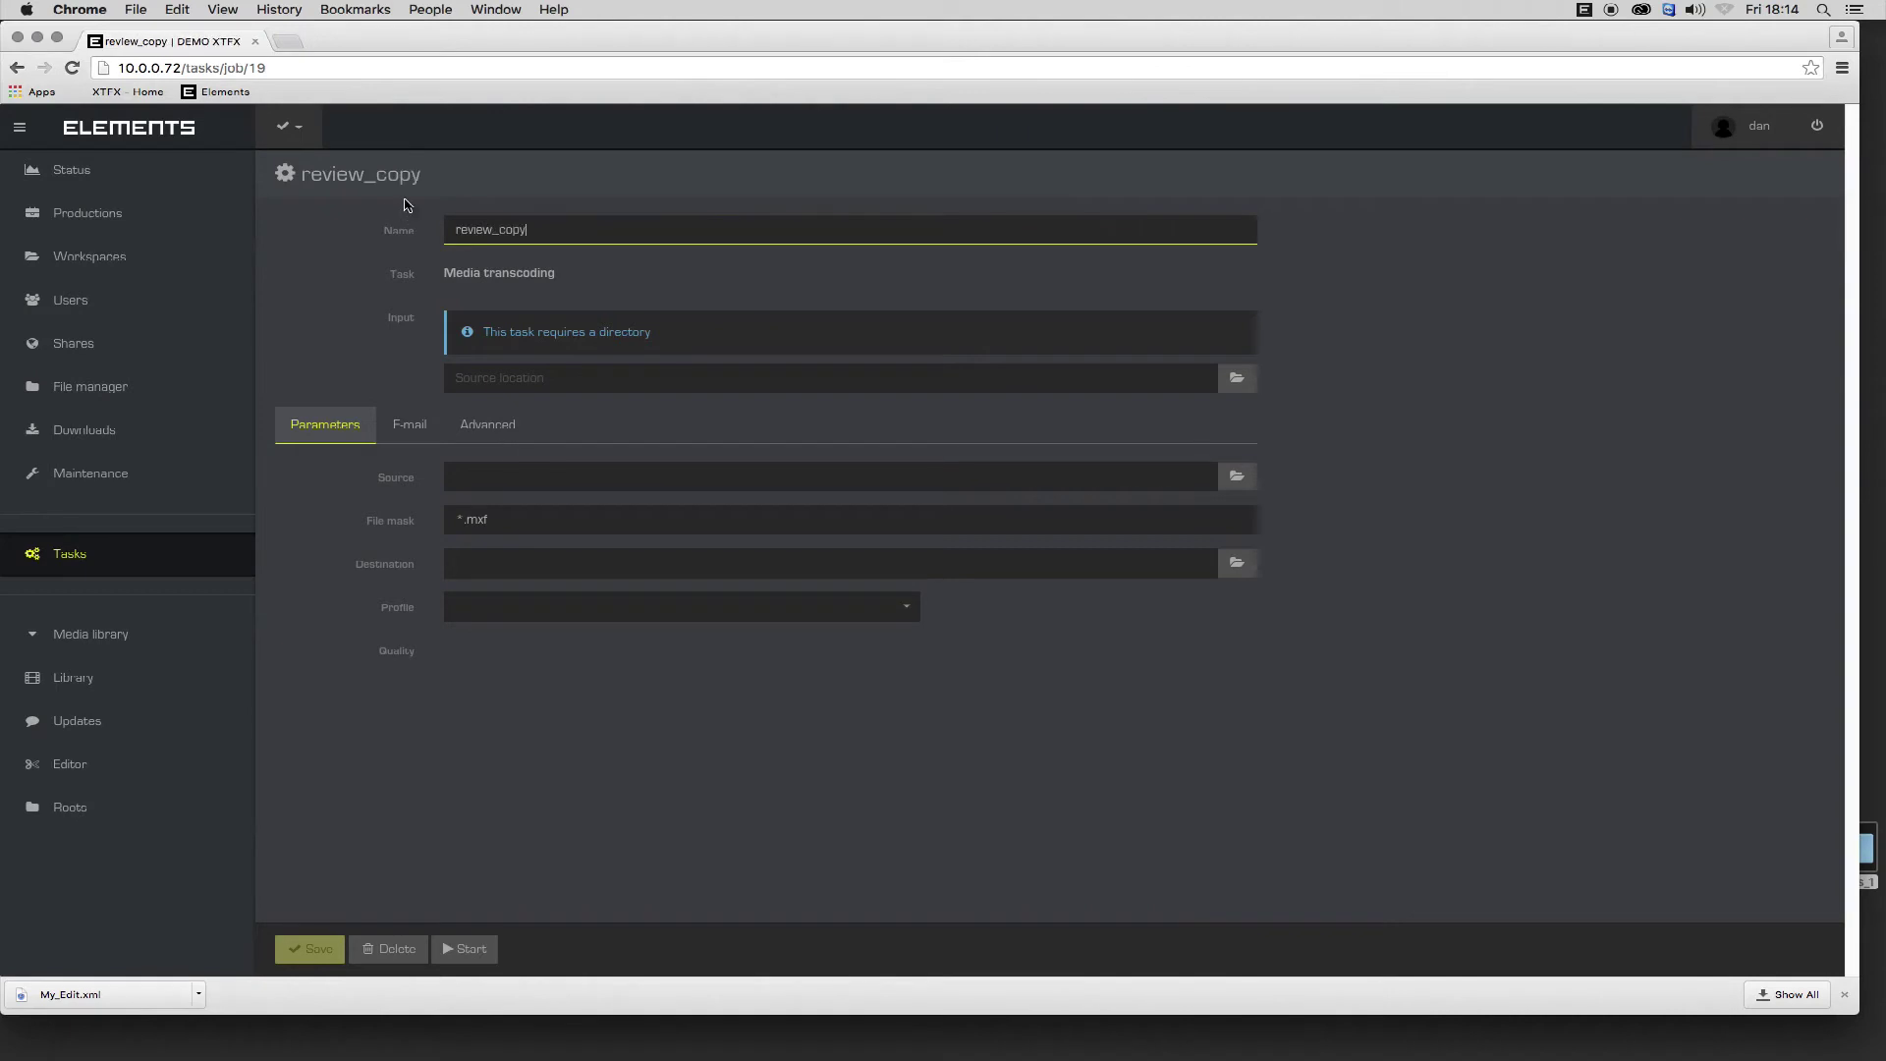
left_click(1237, 377)
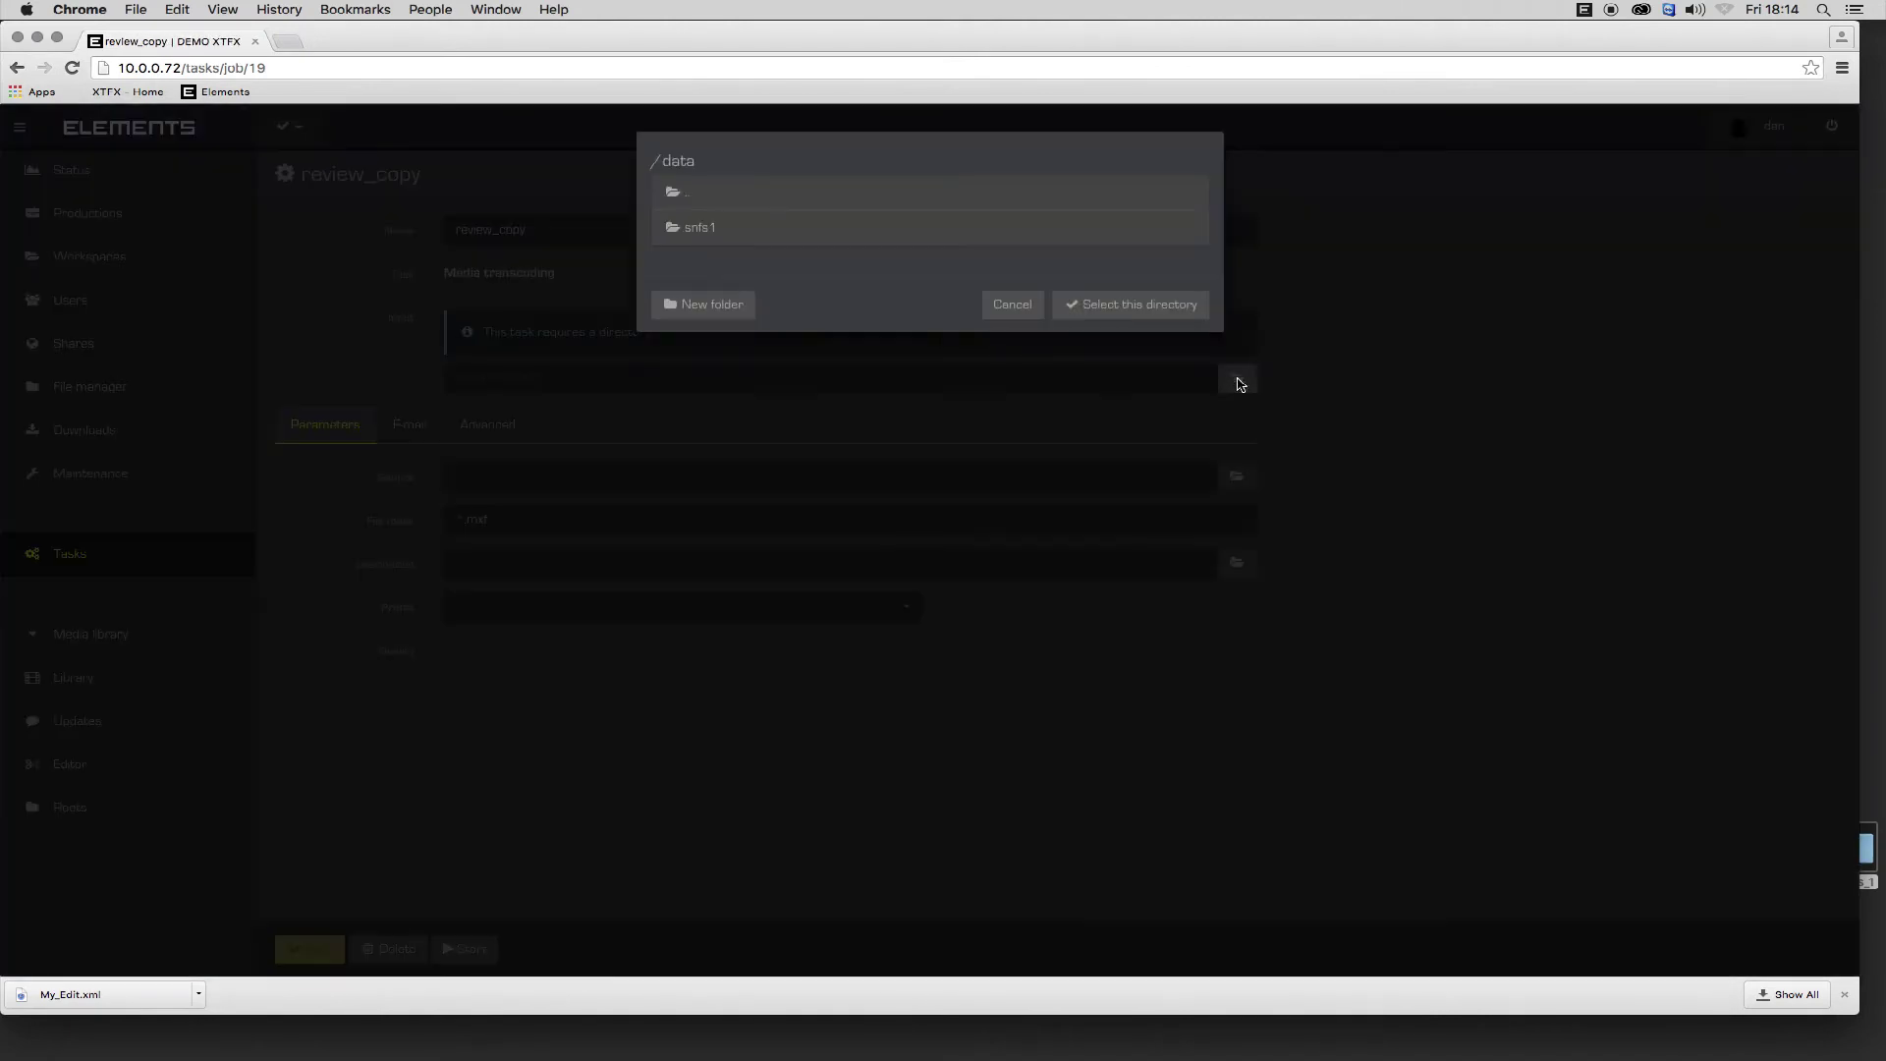
left_click(741, 236)
left_click(732, 262)
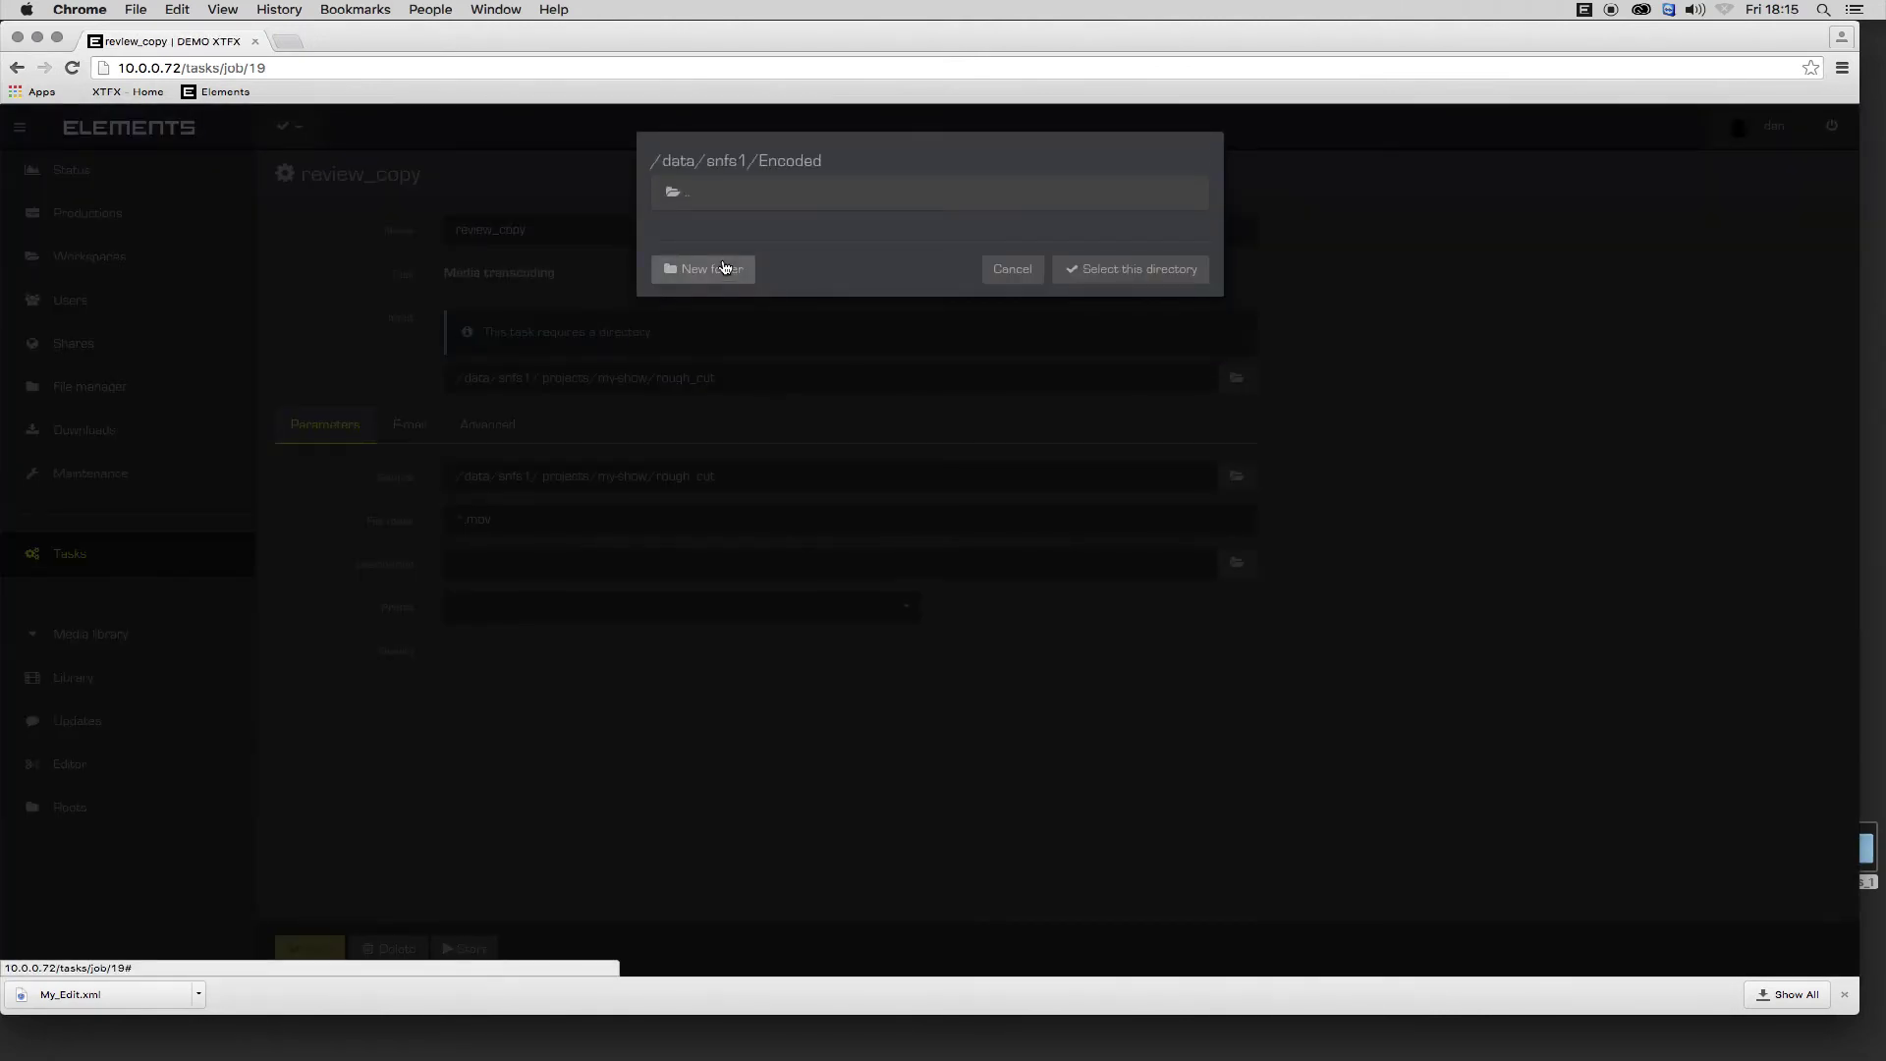
left_click(1116, 269)
Choose the ProRes profile at 720p and 60 M bitrate, leaving the second quality setting at Do not change.
left_click(906, 607)
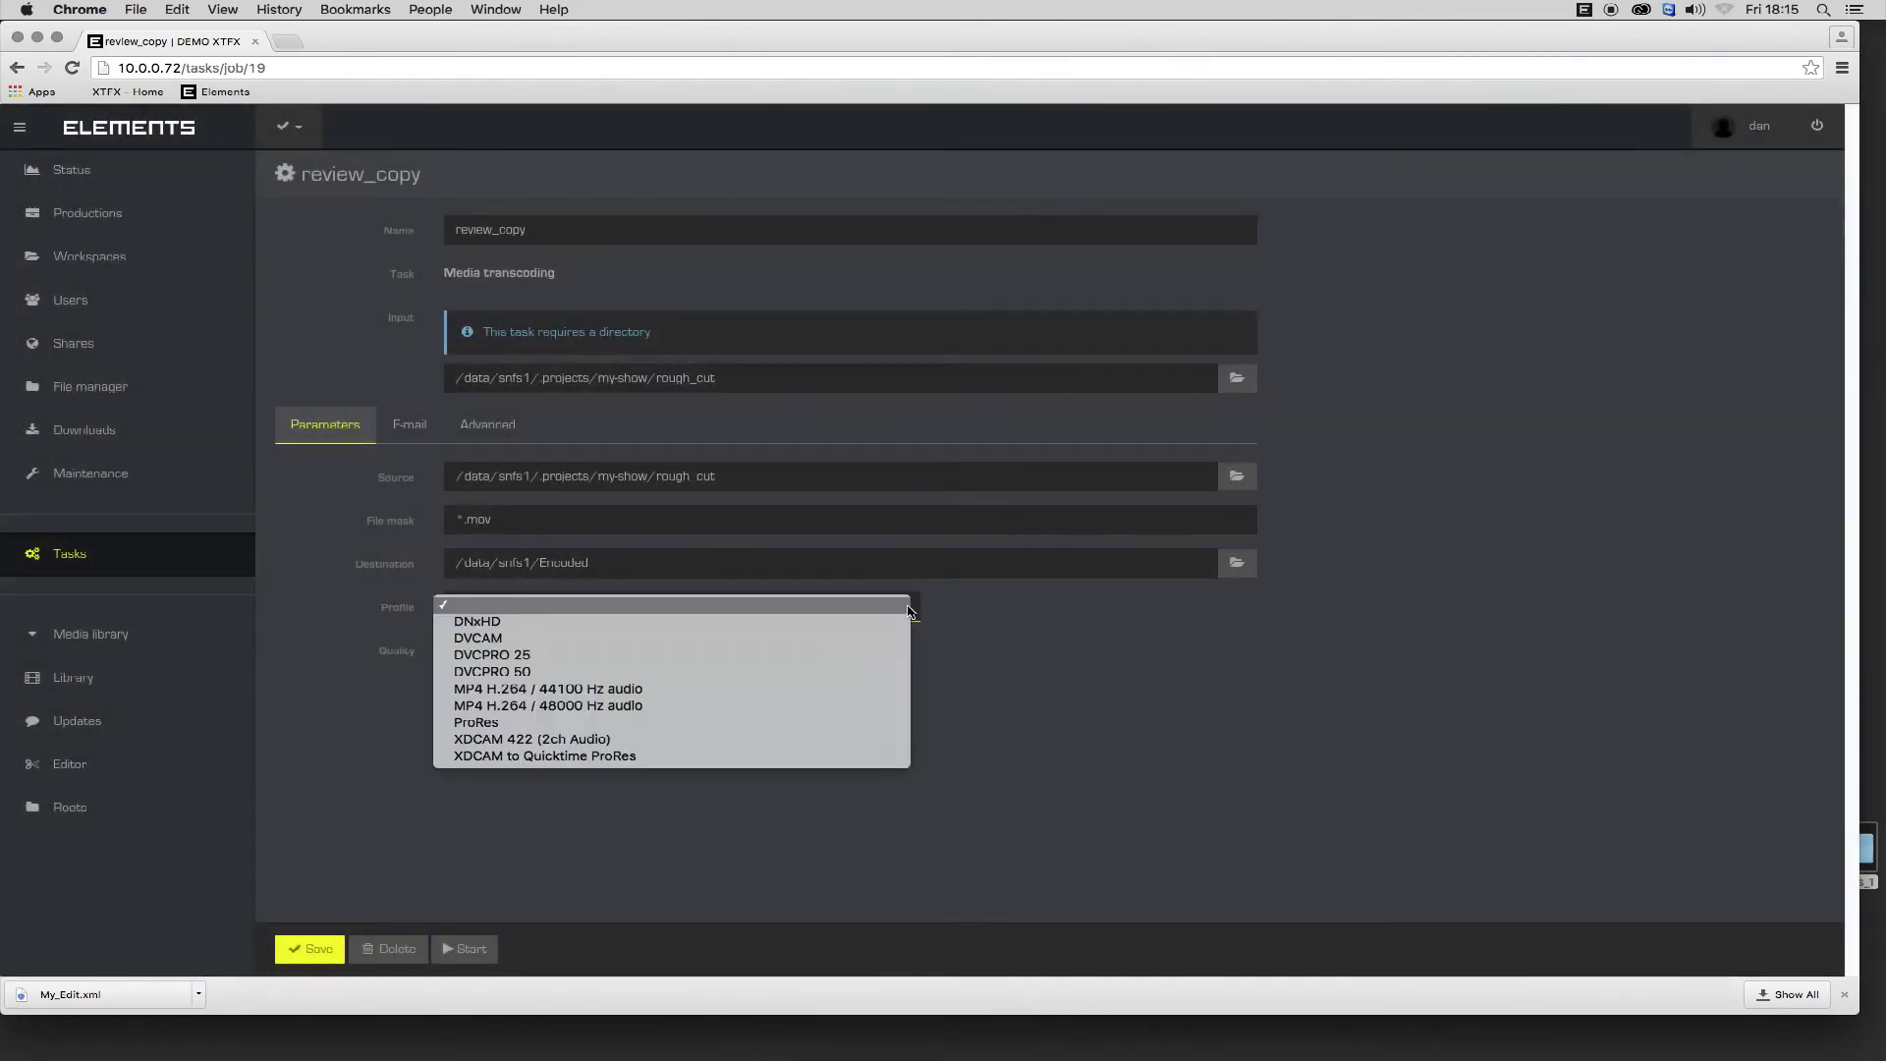
left_click(745, 722)
left_click(742, 650)
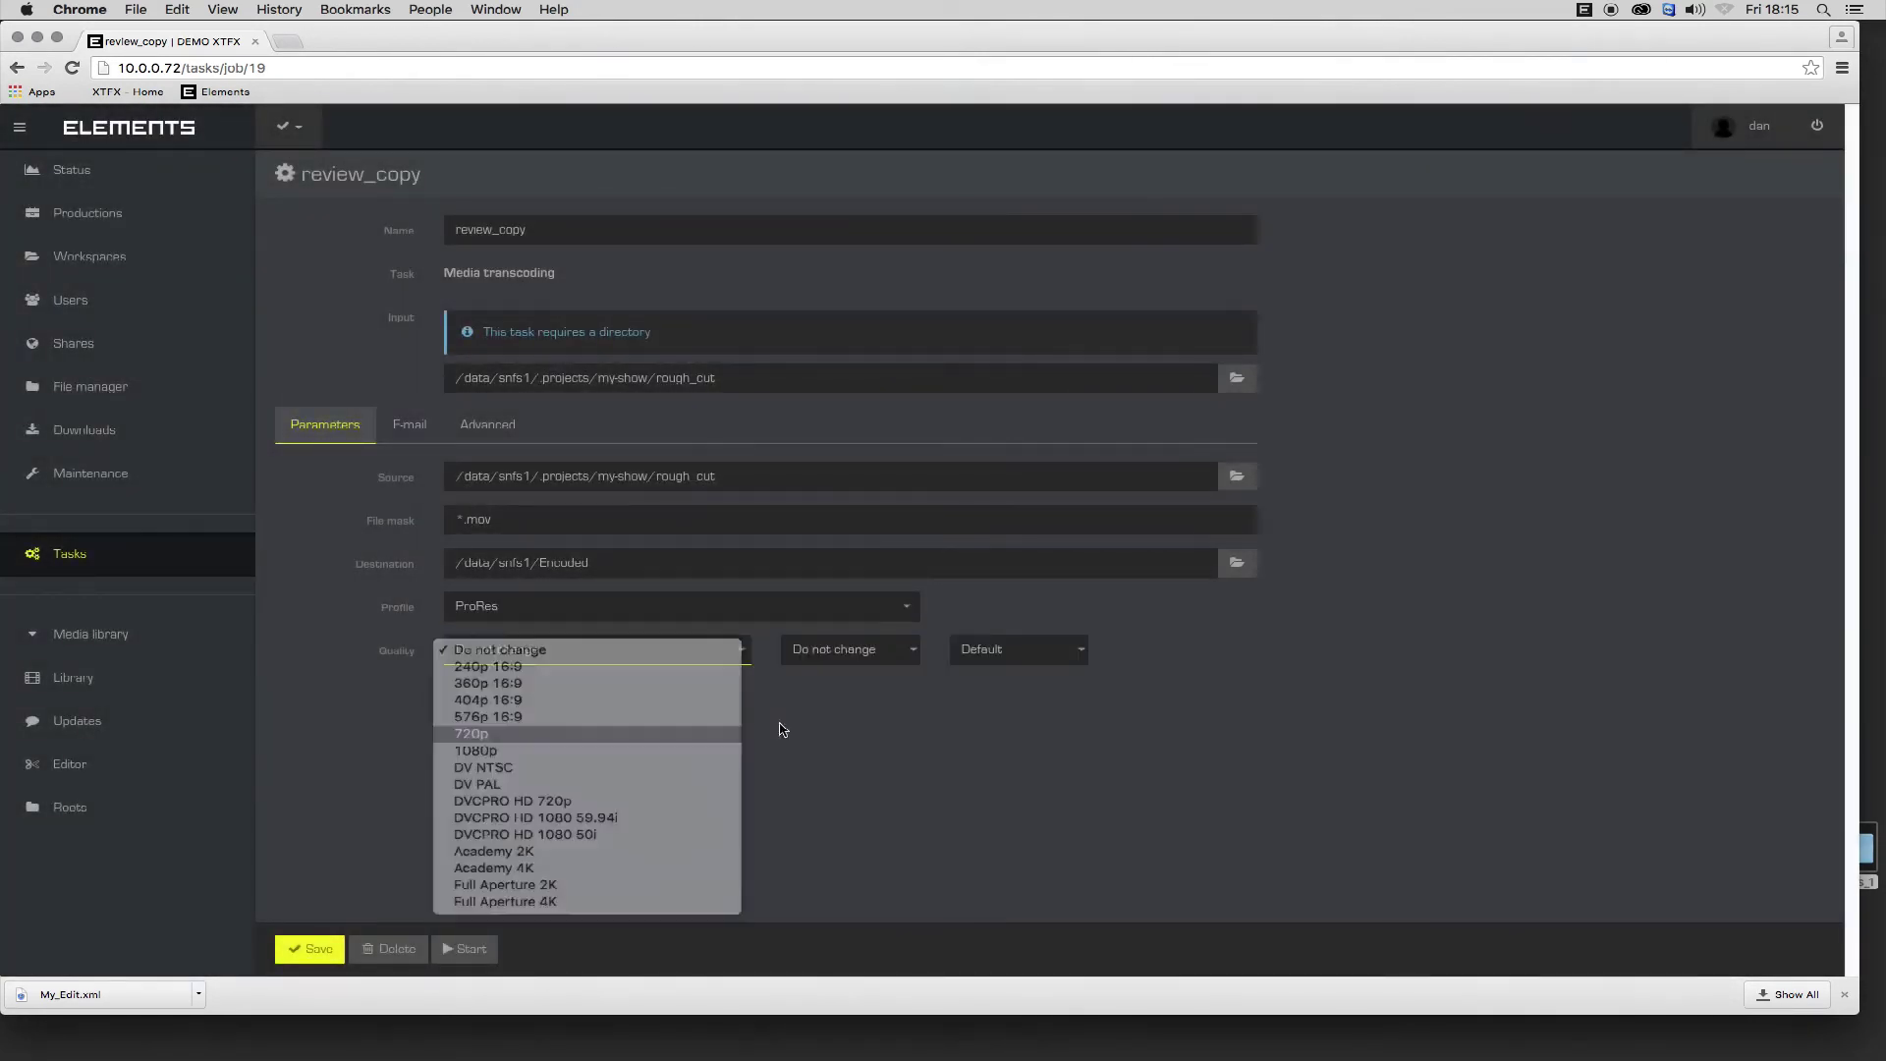
left_click(472, 733)
left_click(850, 649)
left_click(845, 650)
left_click(1022, 648)
left_click(982, 737)
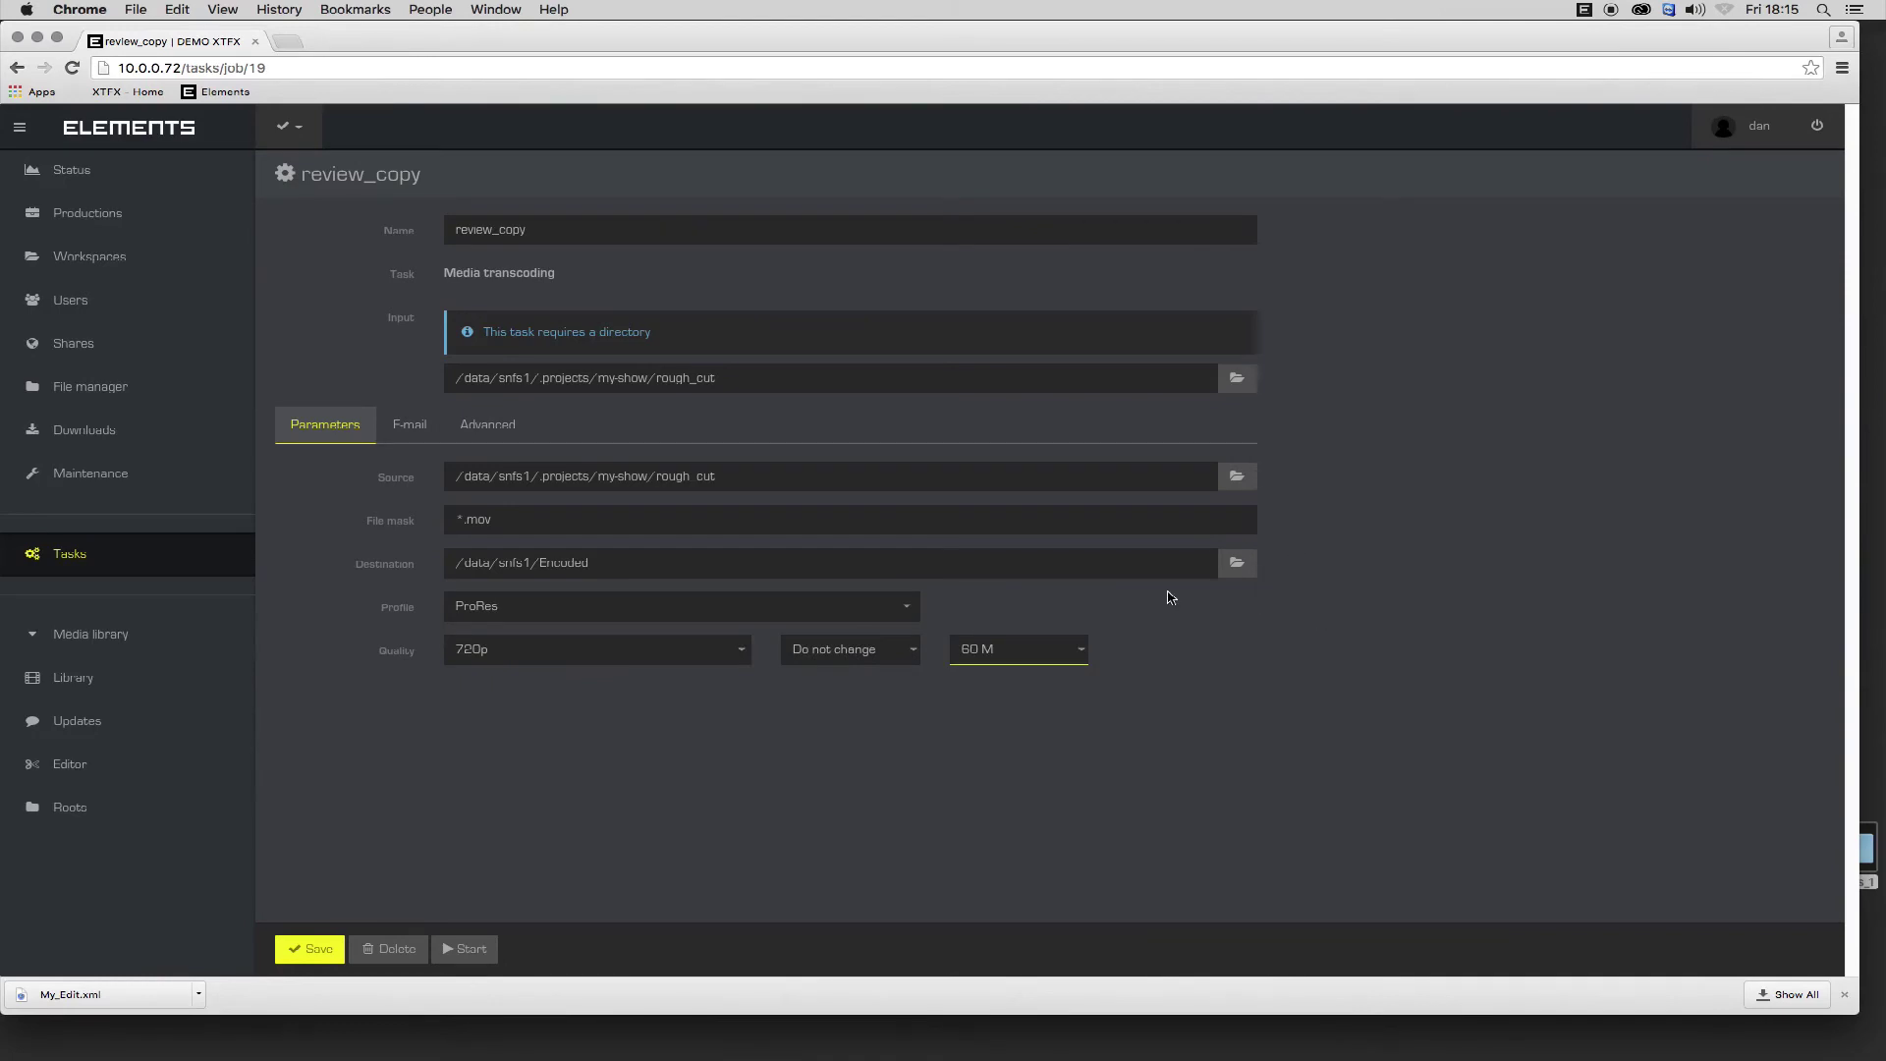
Add the producer's e-mail address as notification recipient and enable the Success notification.
left_click(410, 425)
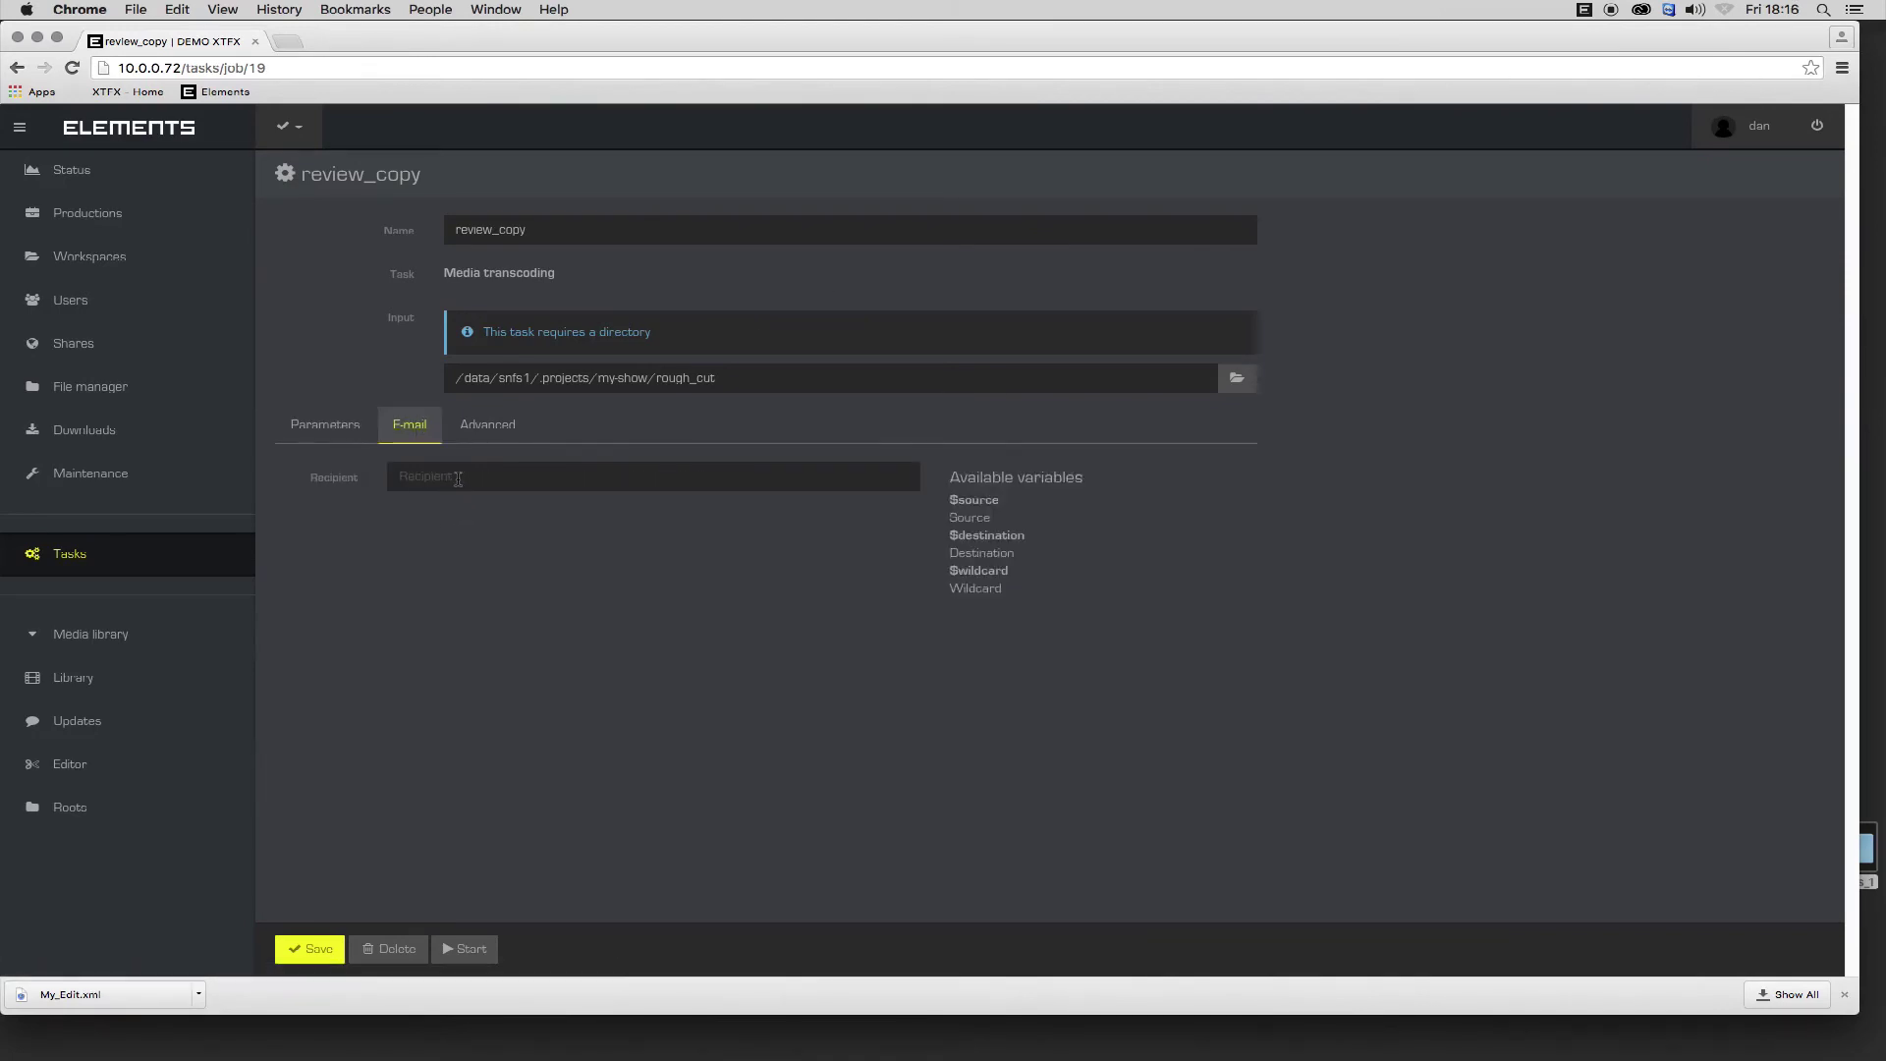
left_click(452, 477)
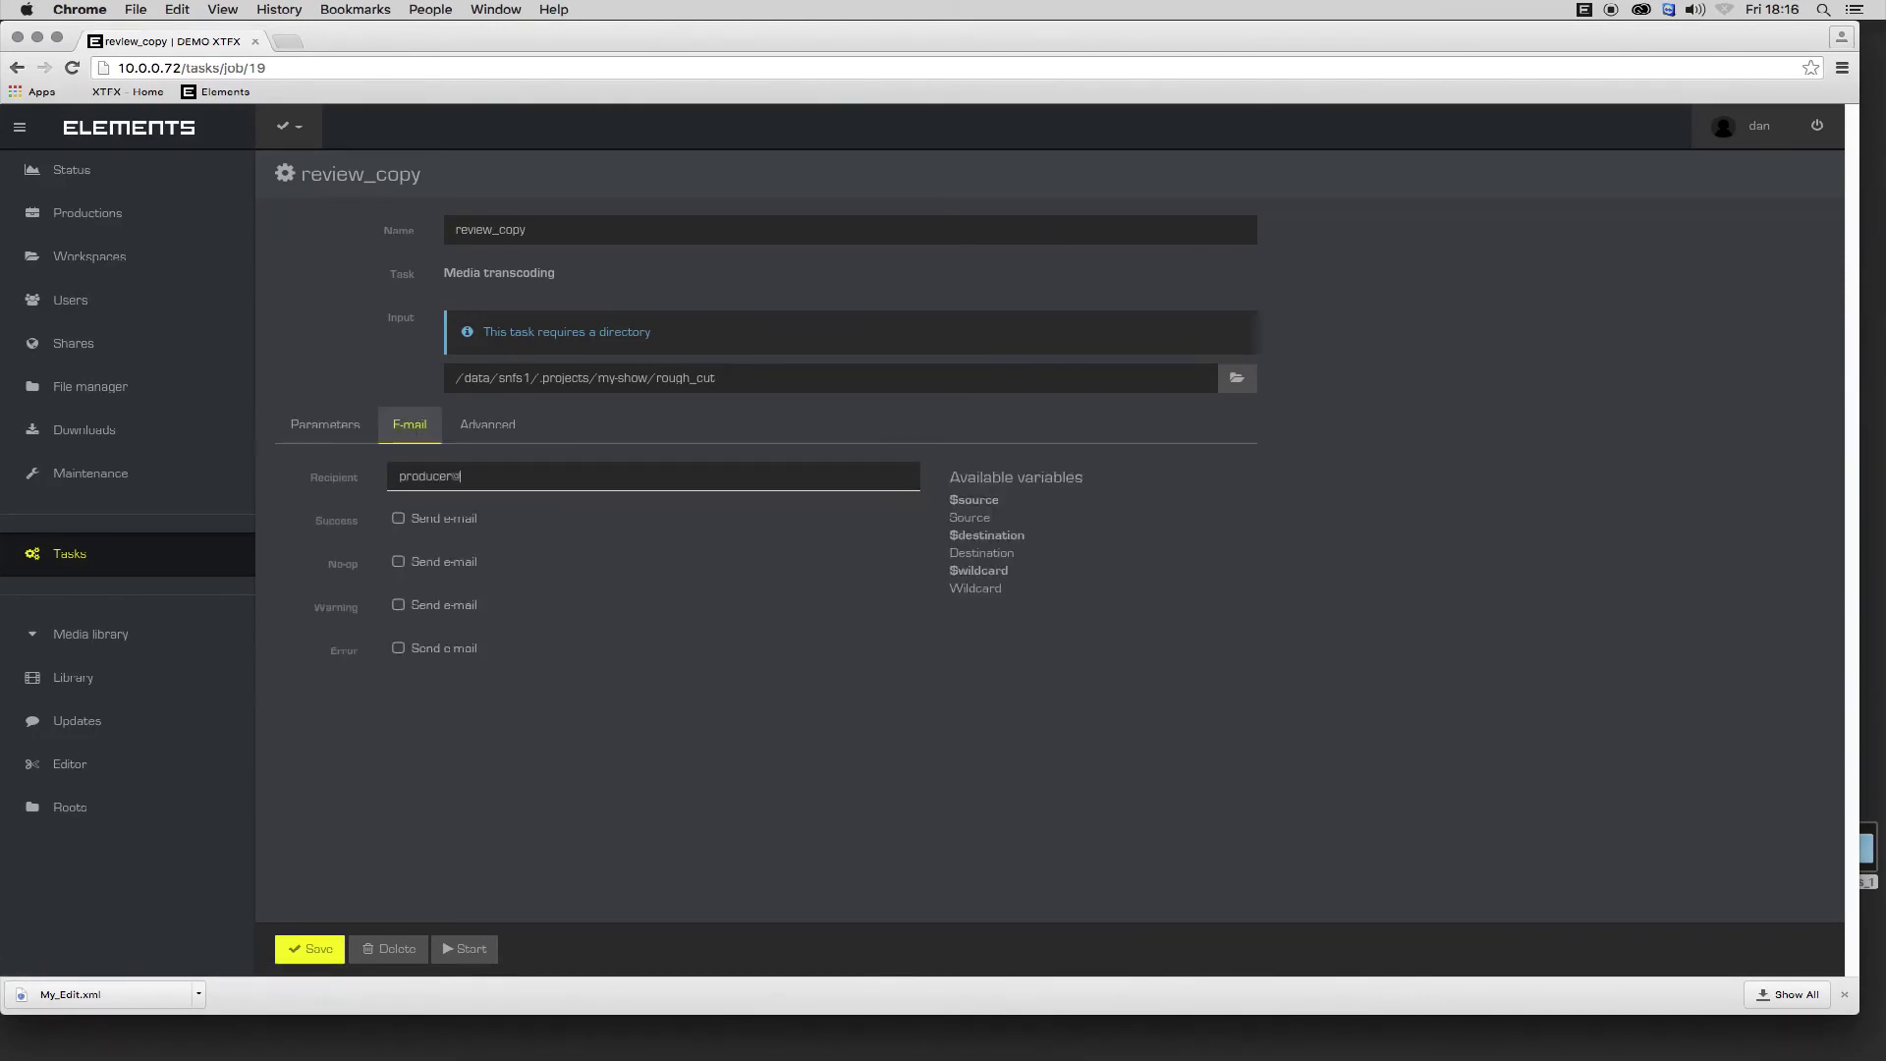
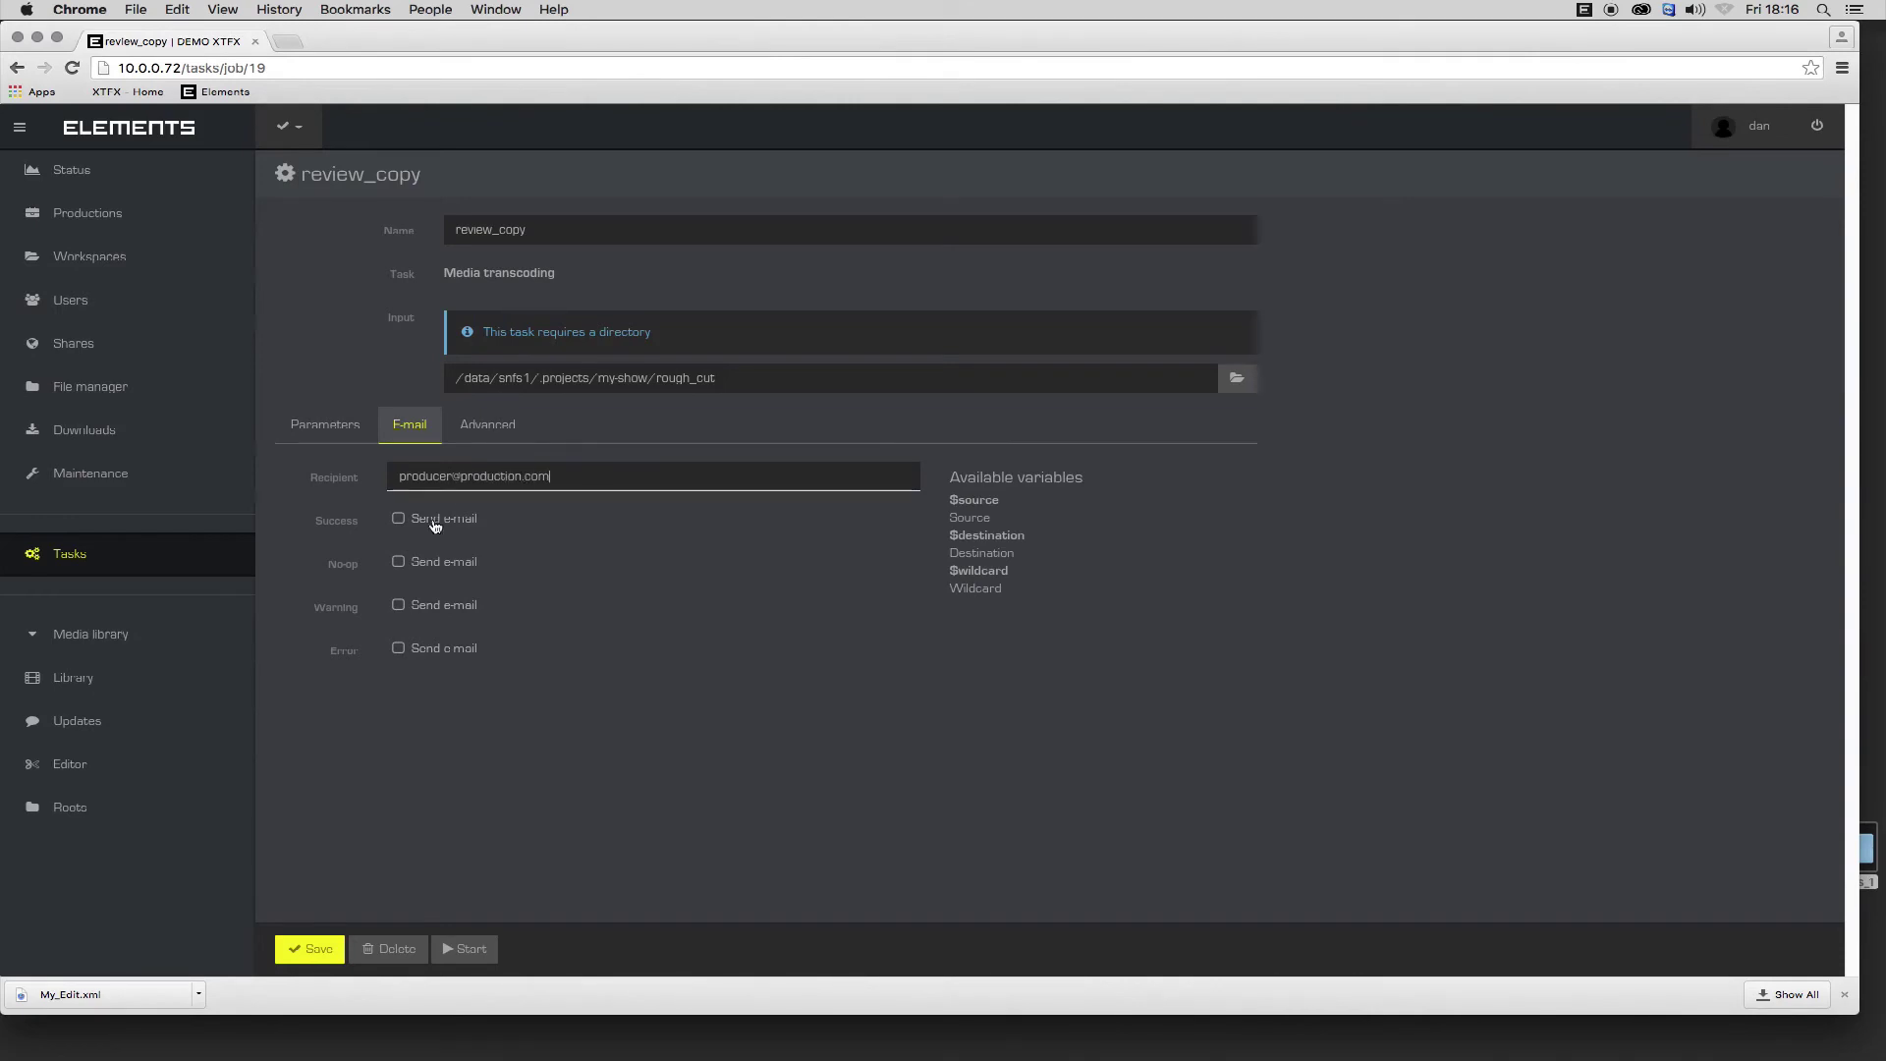
left_click(435, 527)
left_click(342, 430)
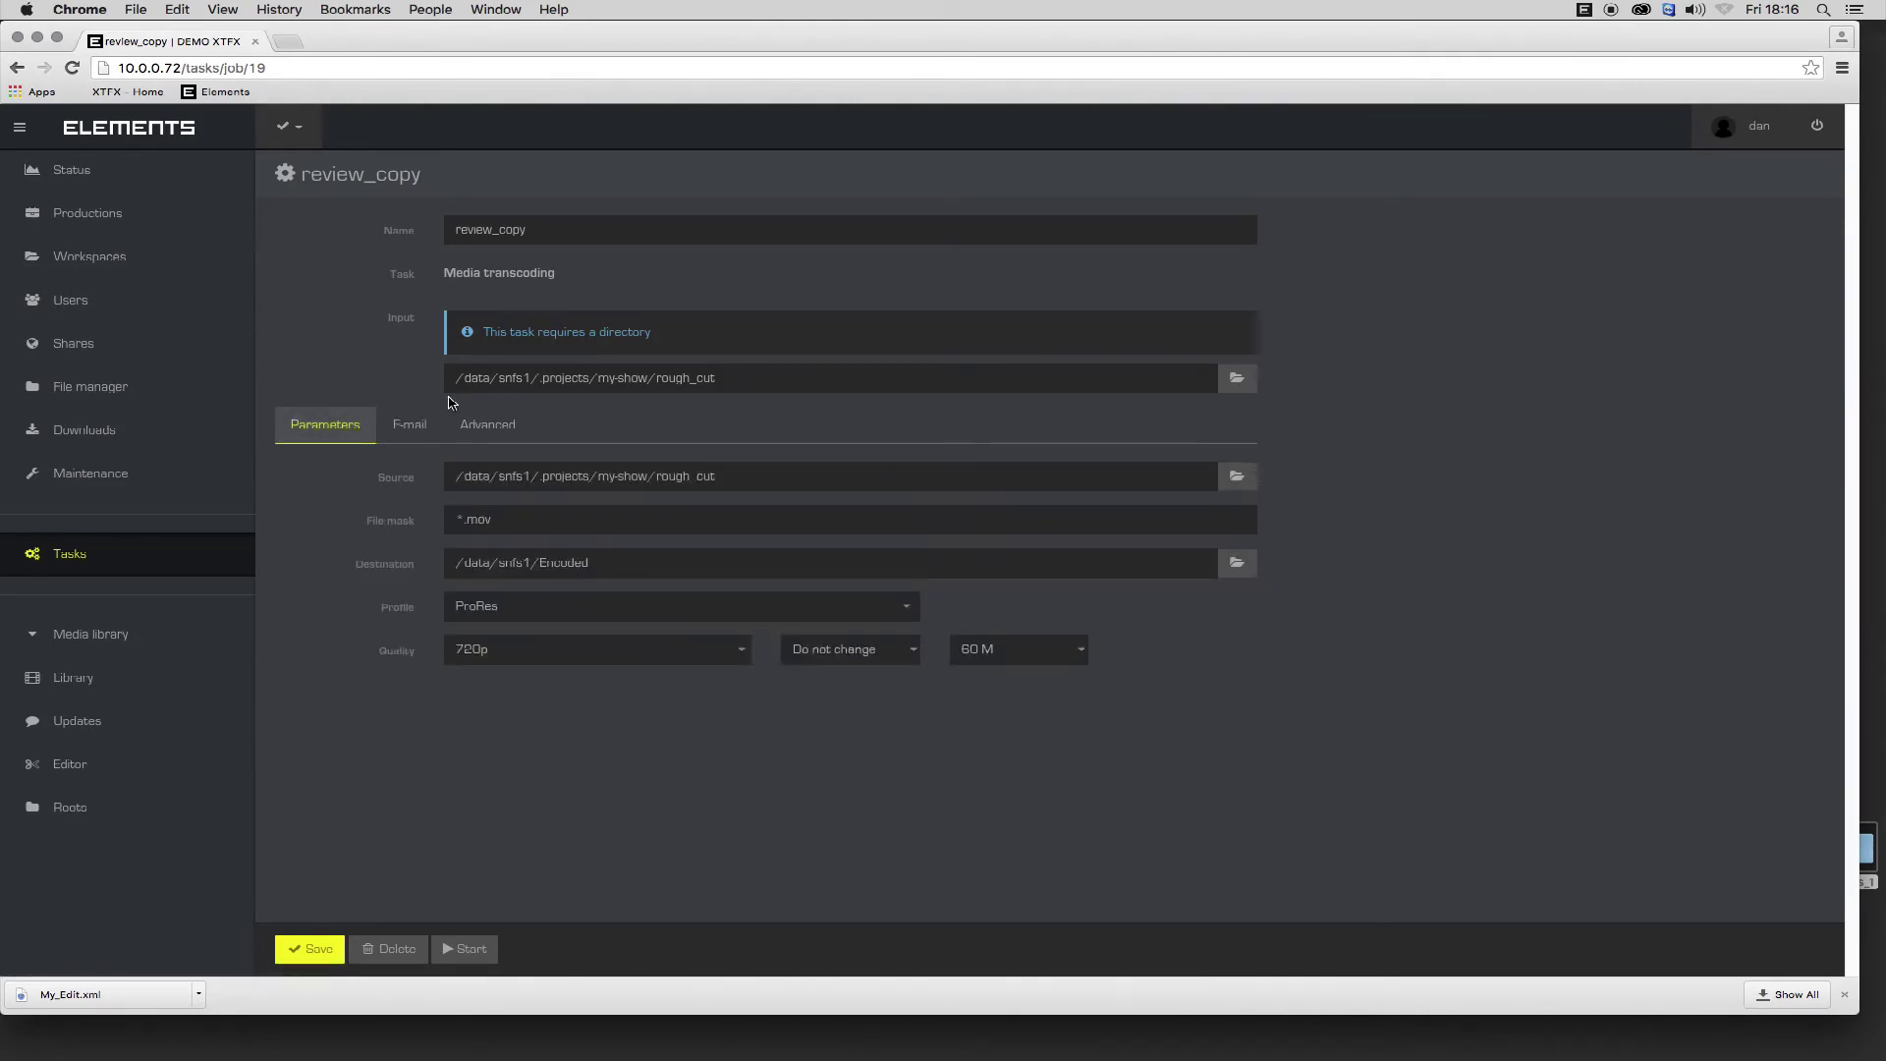
Run review_copy, then view properties of the resulting My_Edit.mp4 in snfs1/Encoded.
left_click(469, 949)
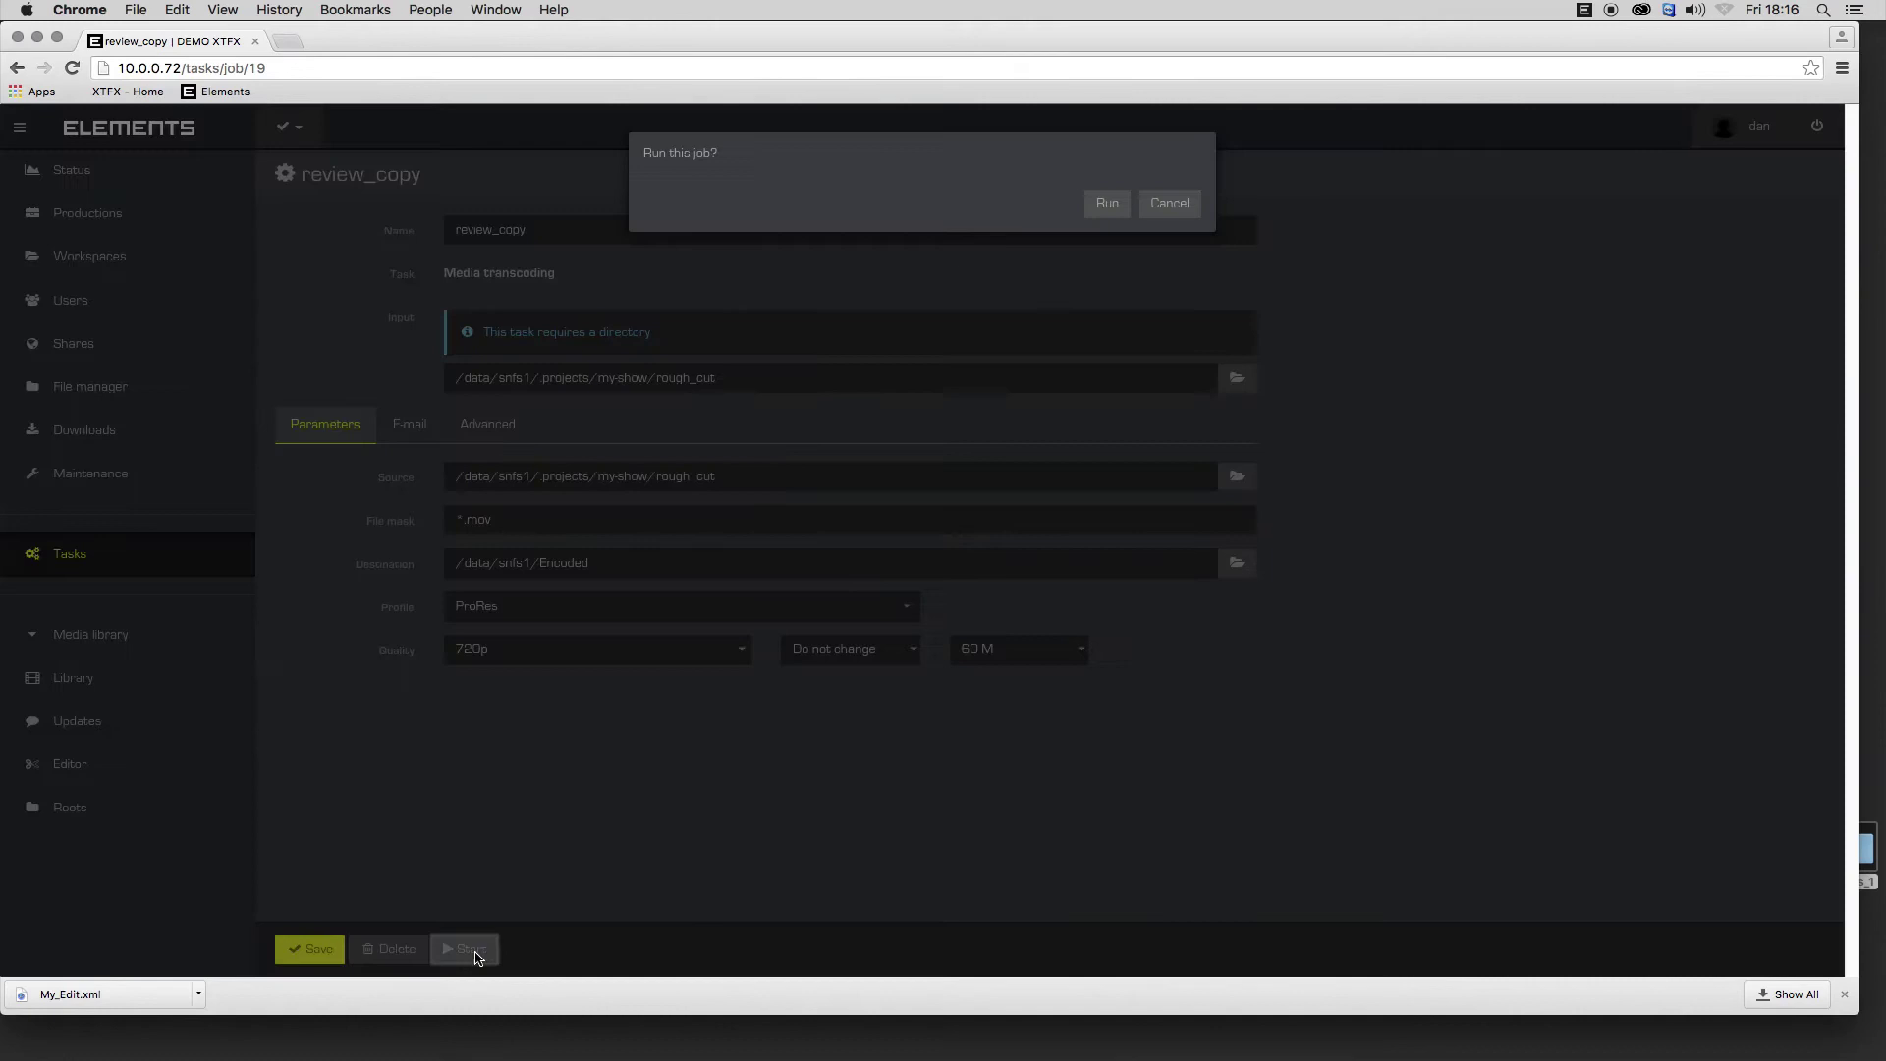
left_click(1108, 204)
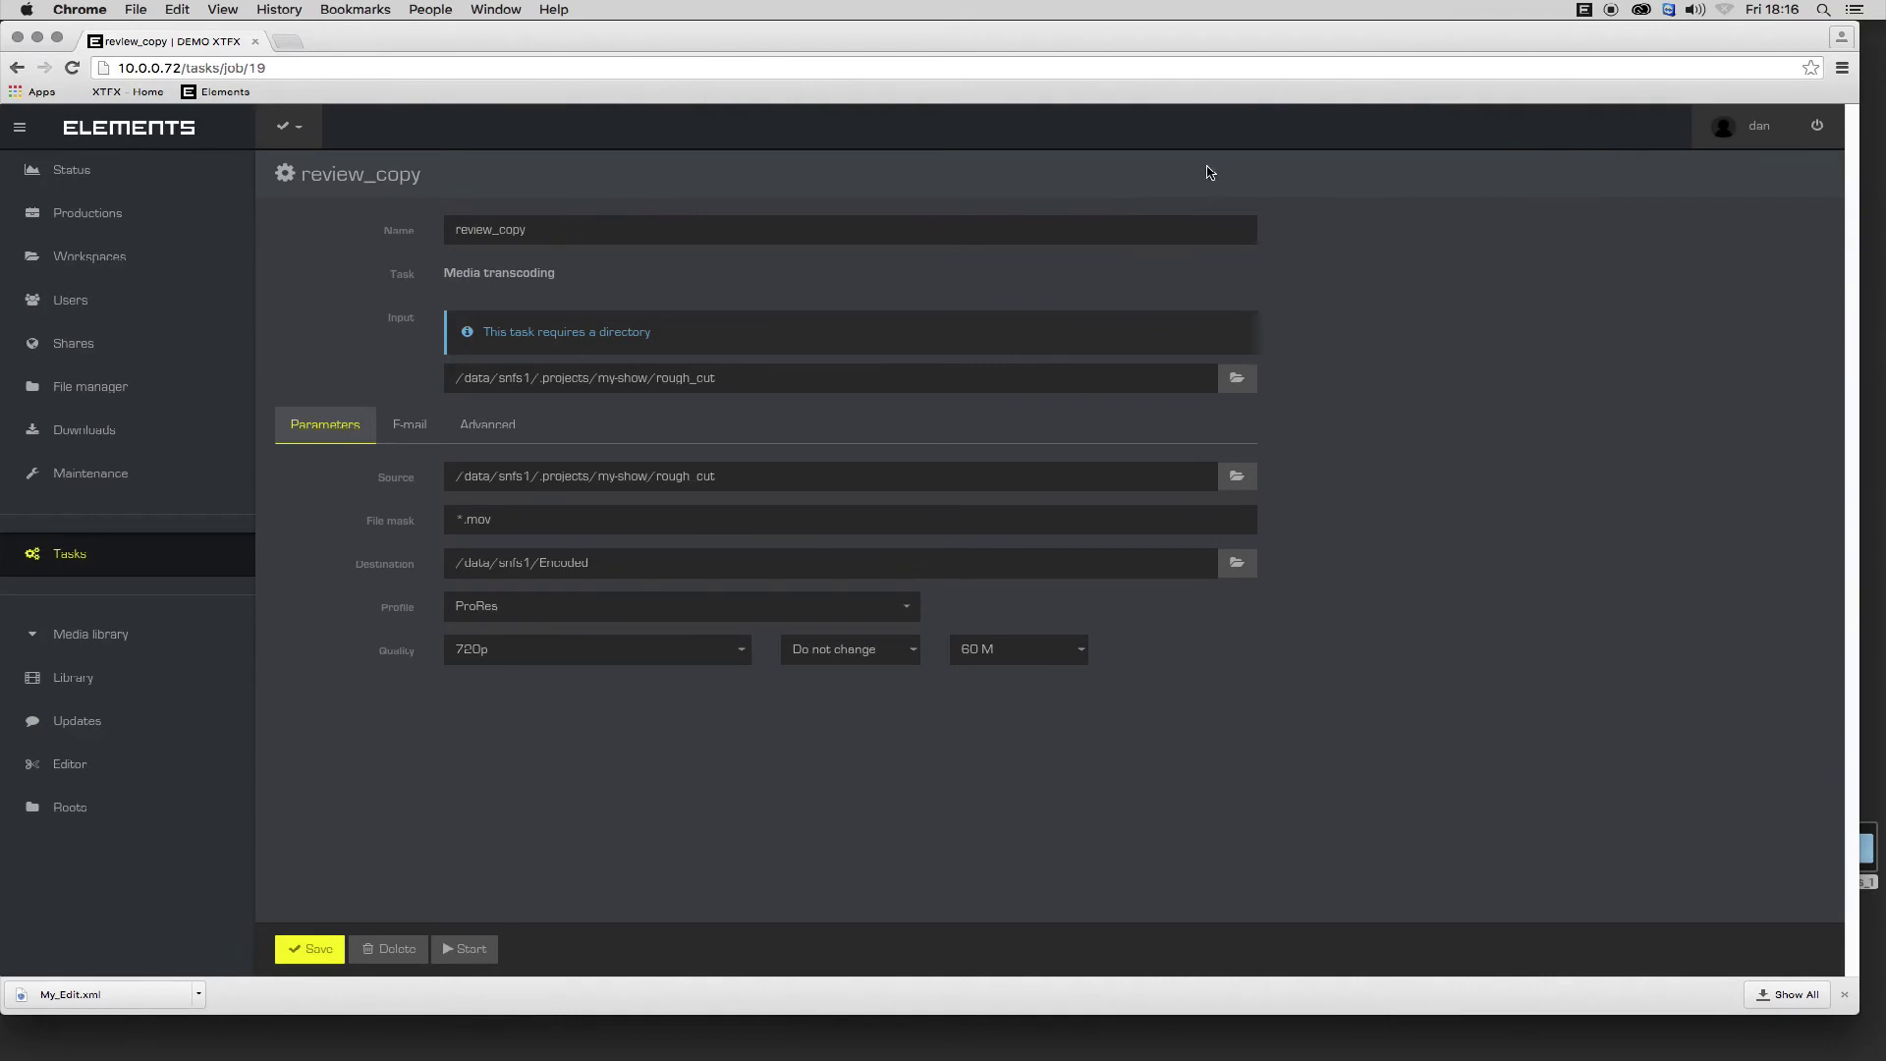
left_click(149, 389)
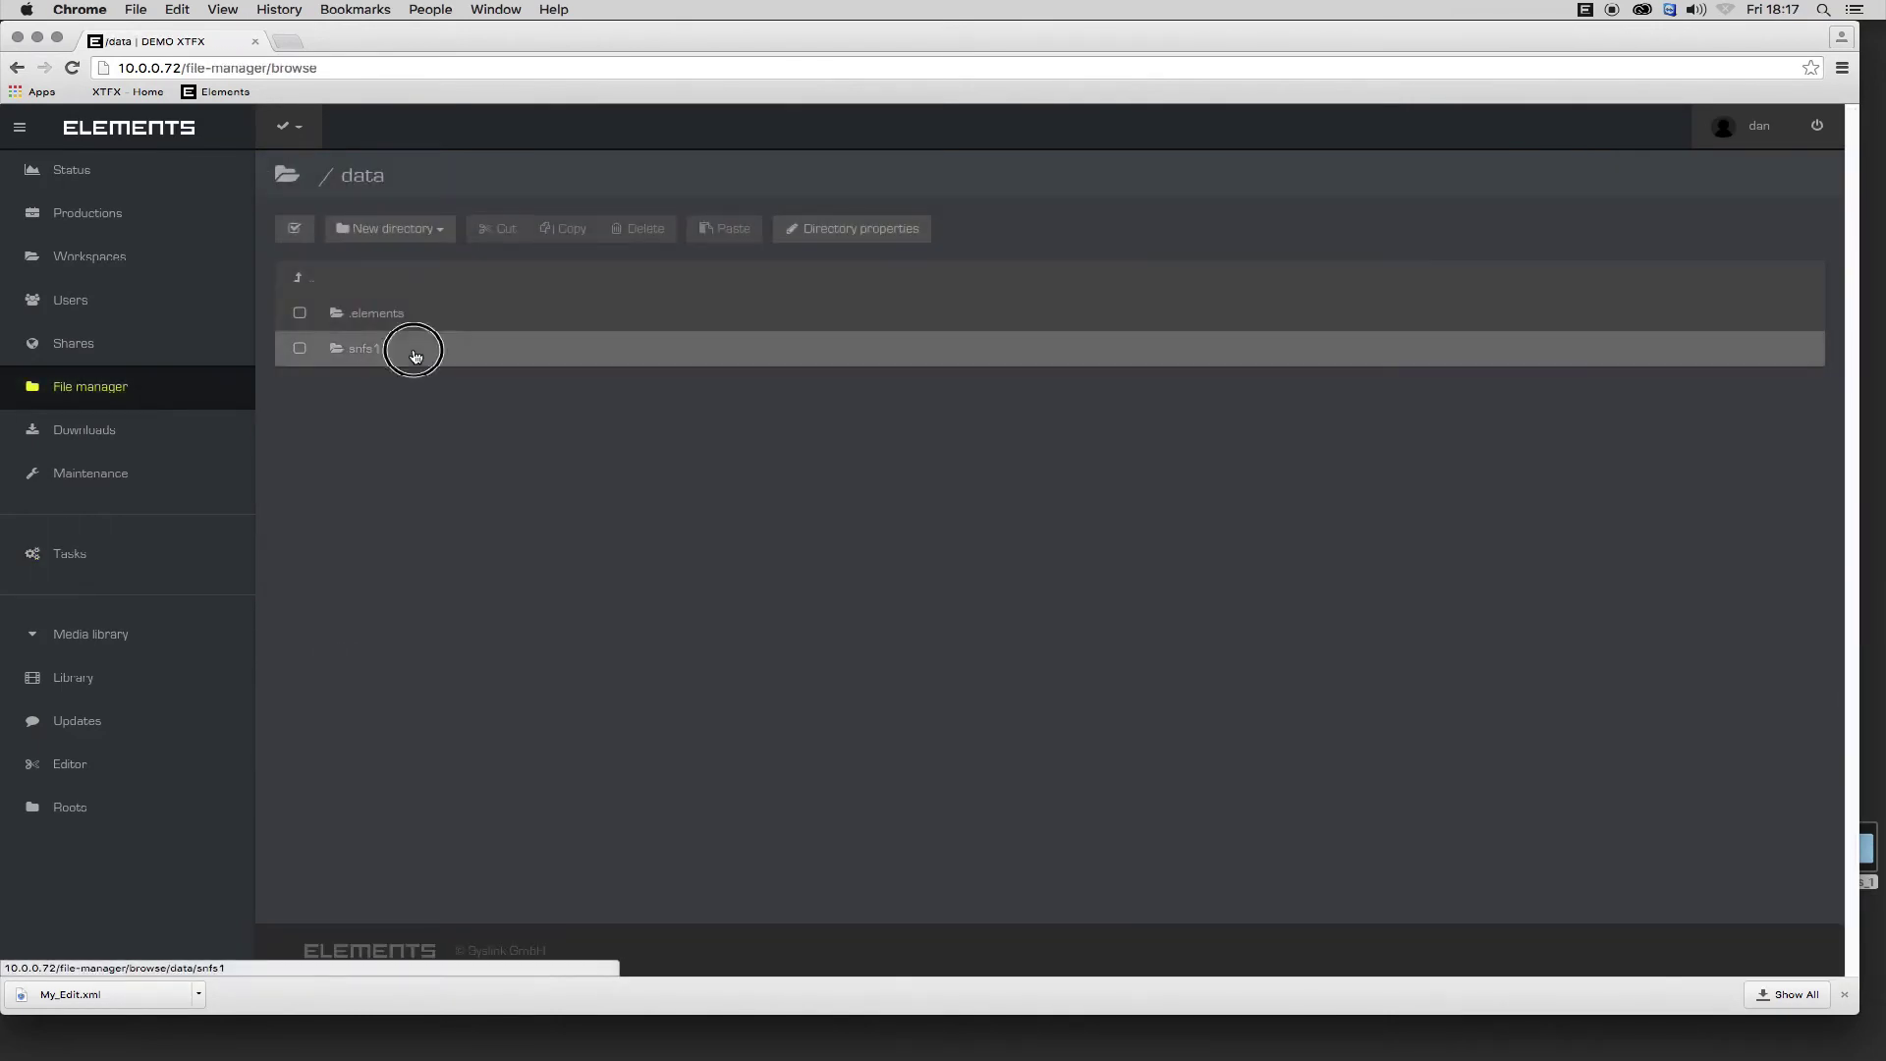
left_click(413, 350)
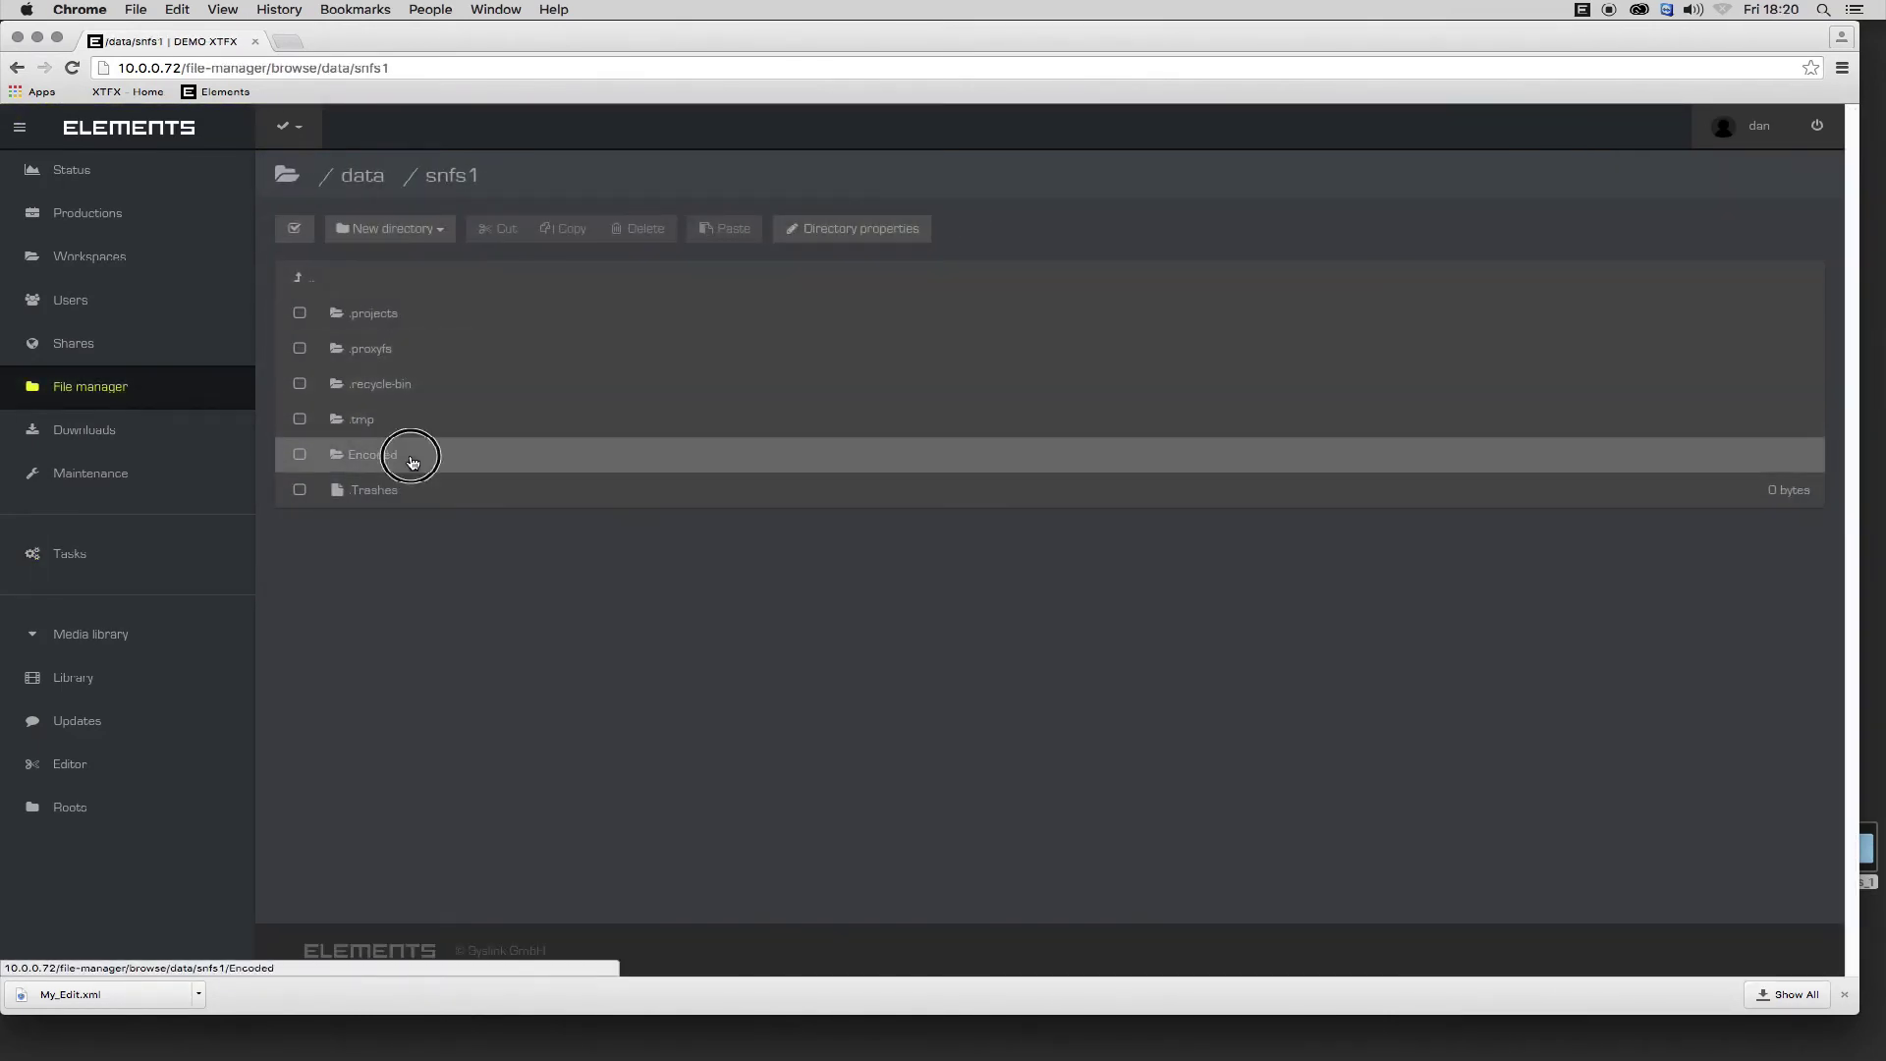
left_click(413, 454)
left_click(413, 314)
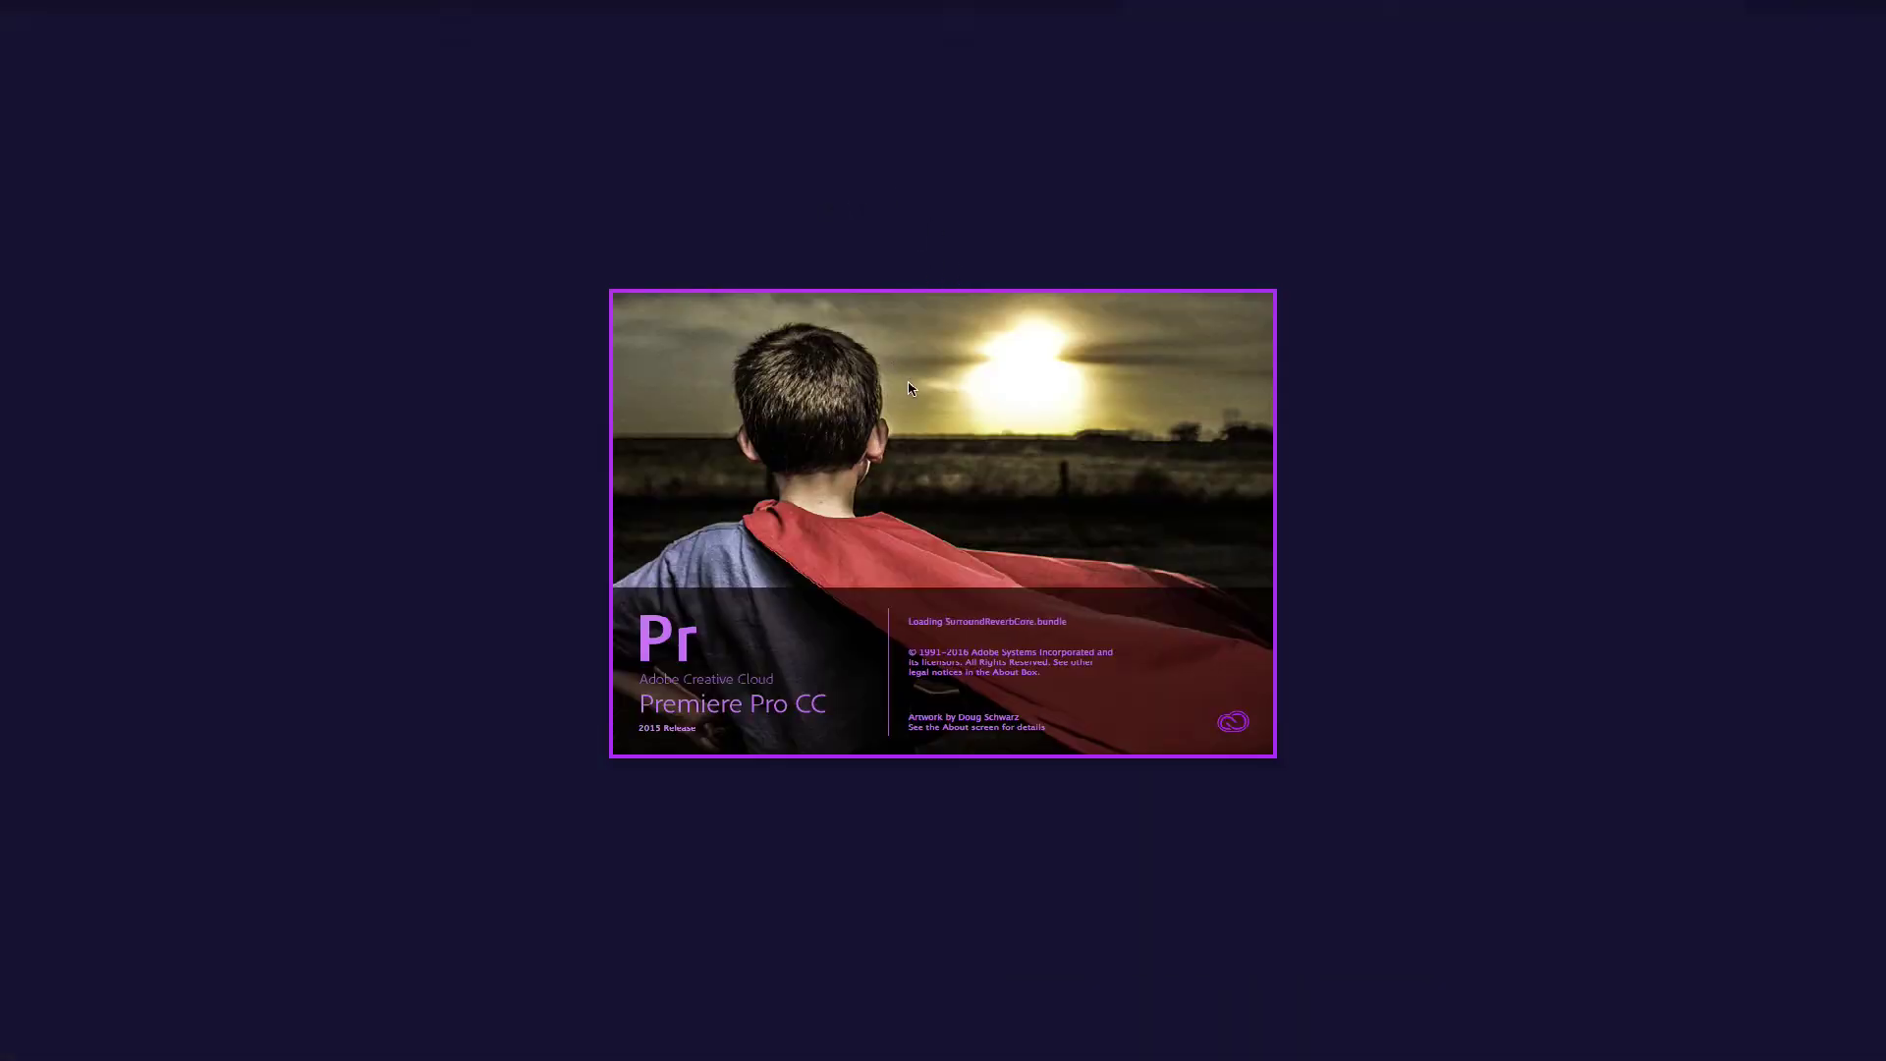
Create a new Premiere project, then open the ELEMENTS extension panel and log in.
left_click(656, 375)
left_click(1187, 741)
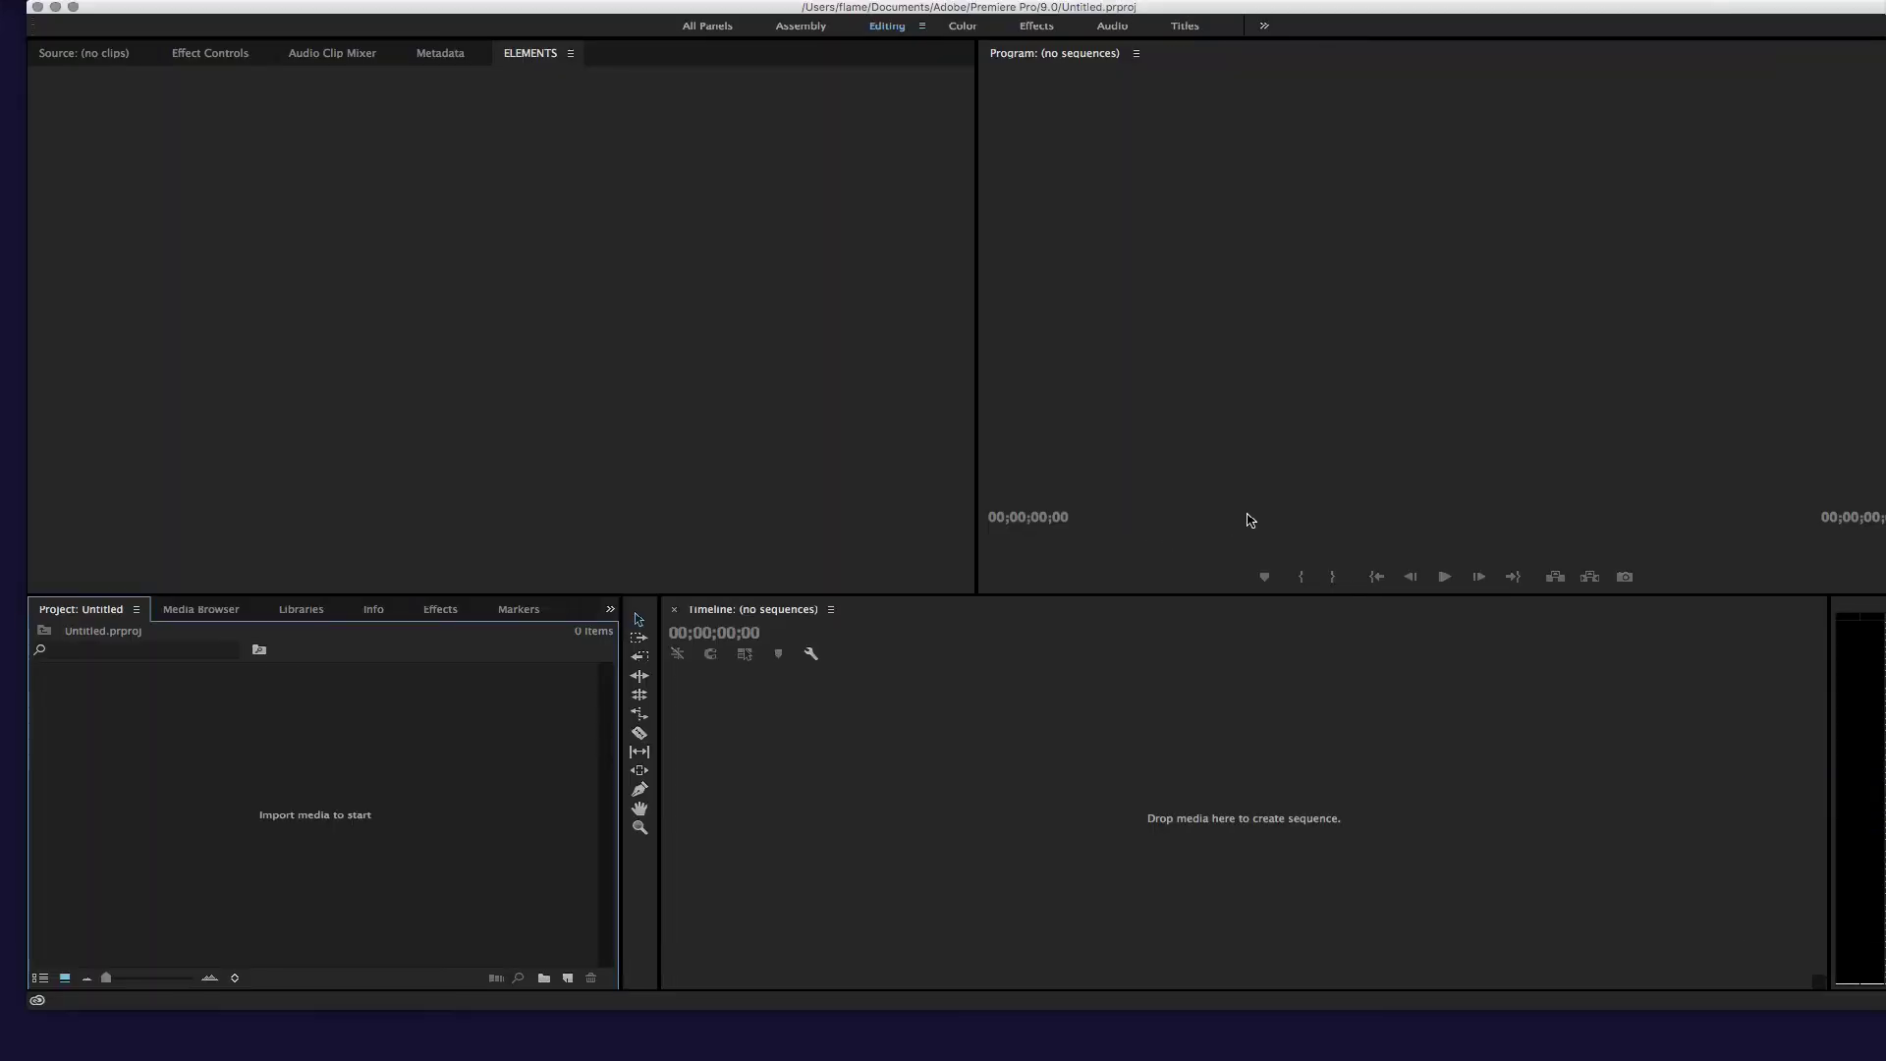
left_click(521, 2)
left_click(548, 56)
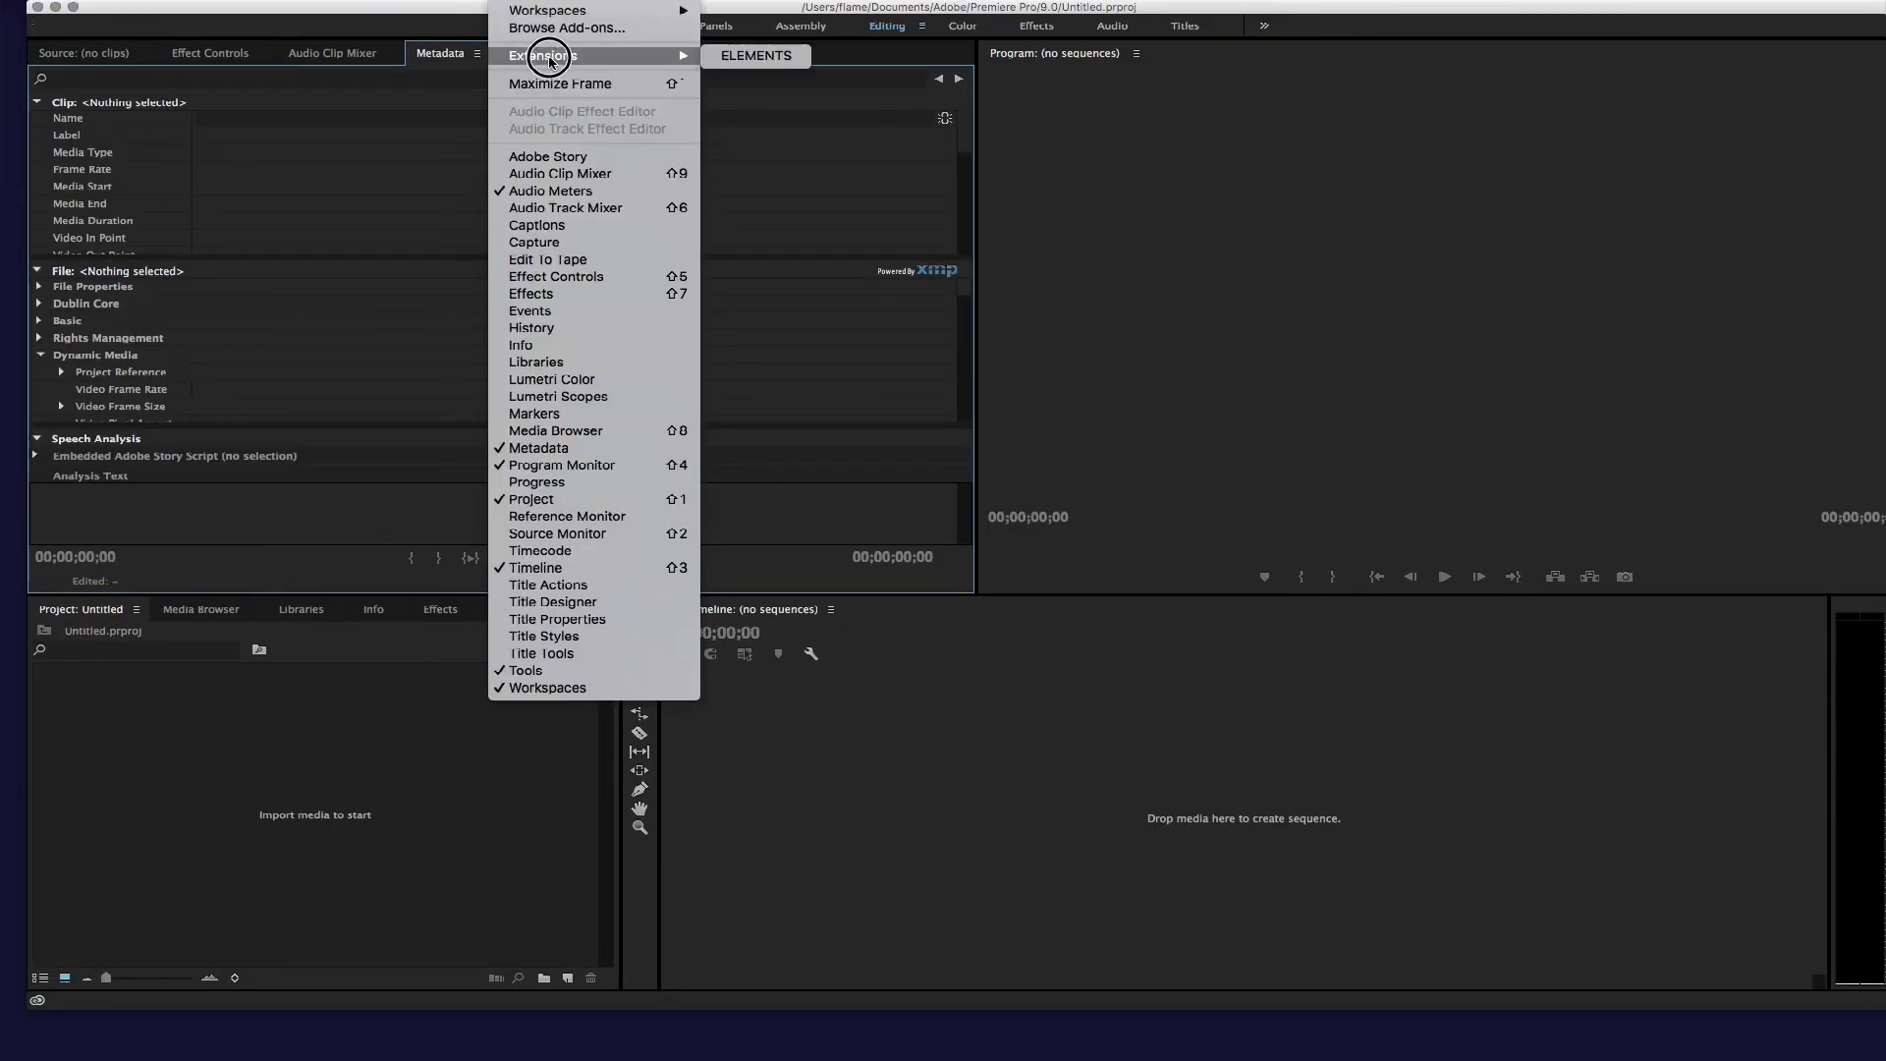
left_click(756, 56)
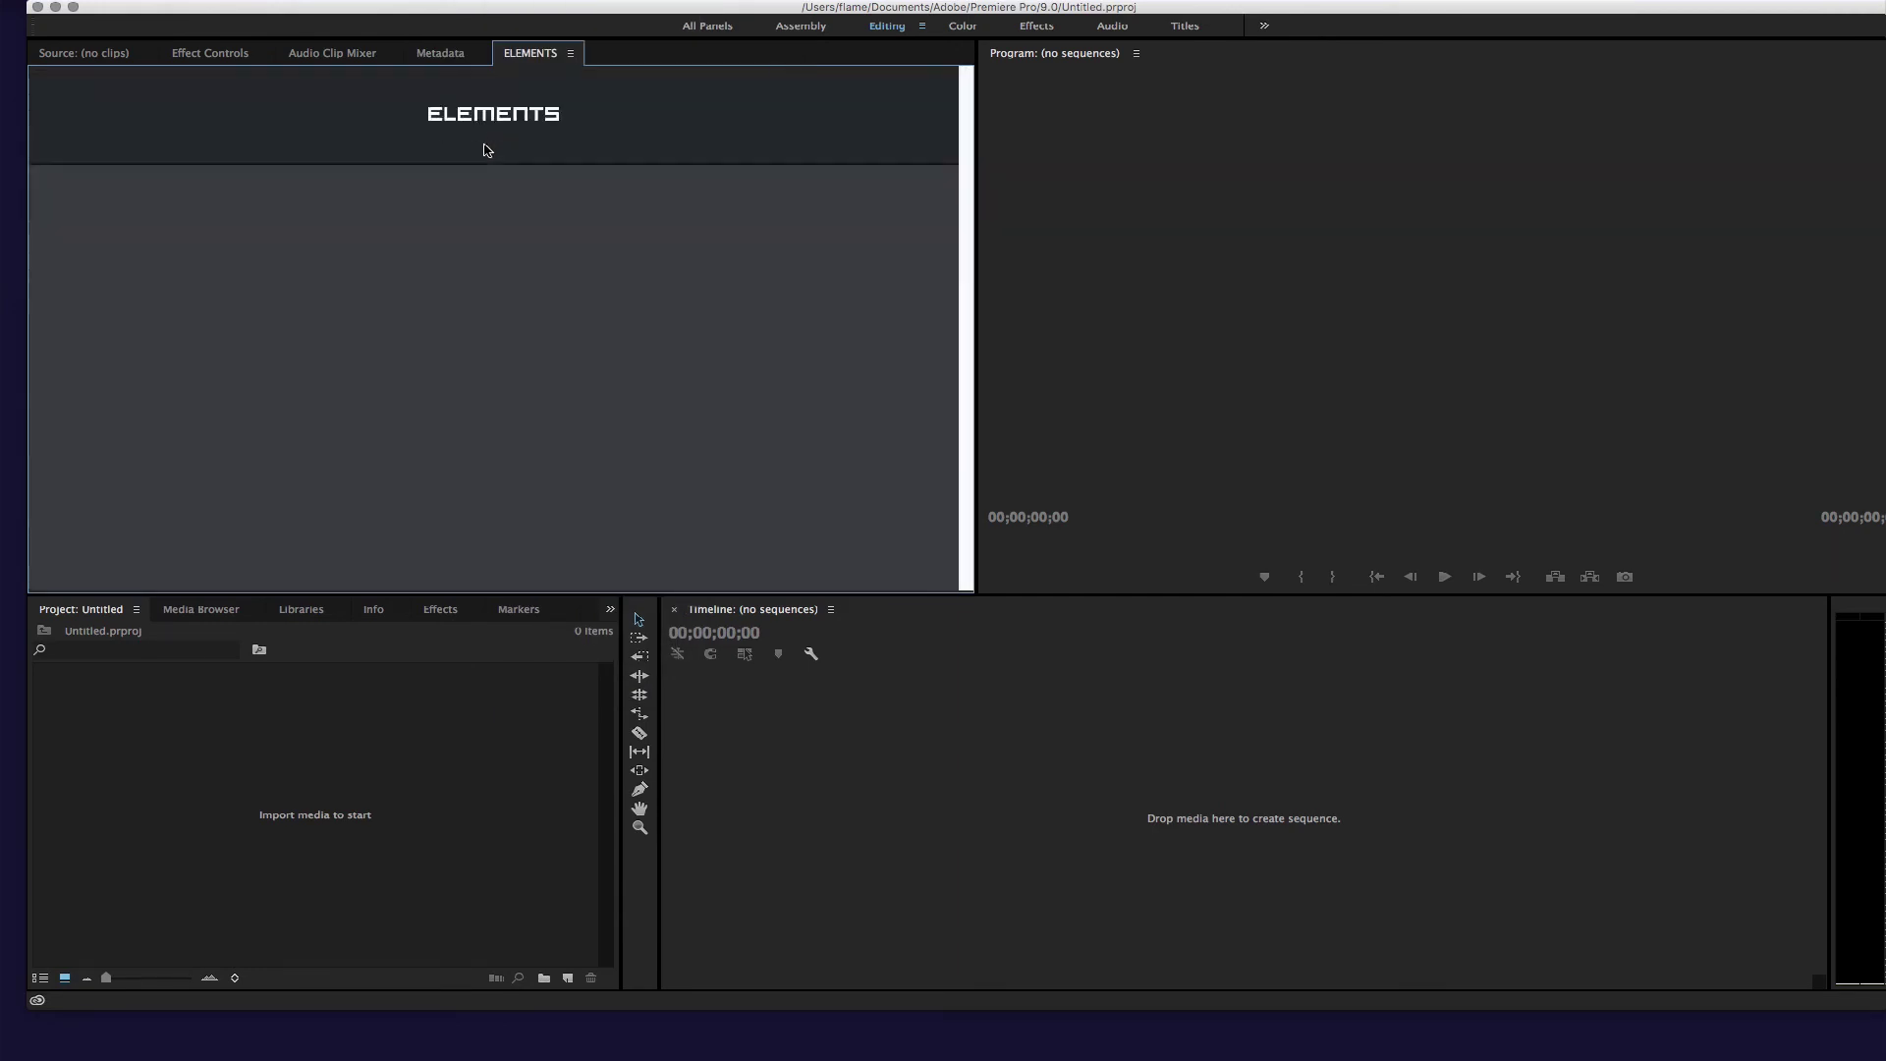
left_click(783, 303)
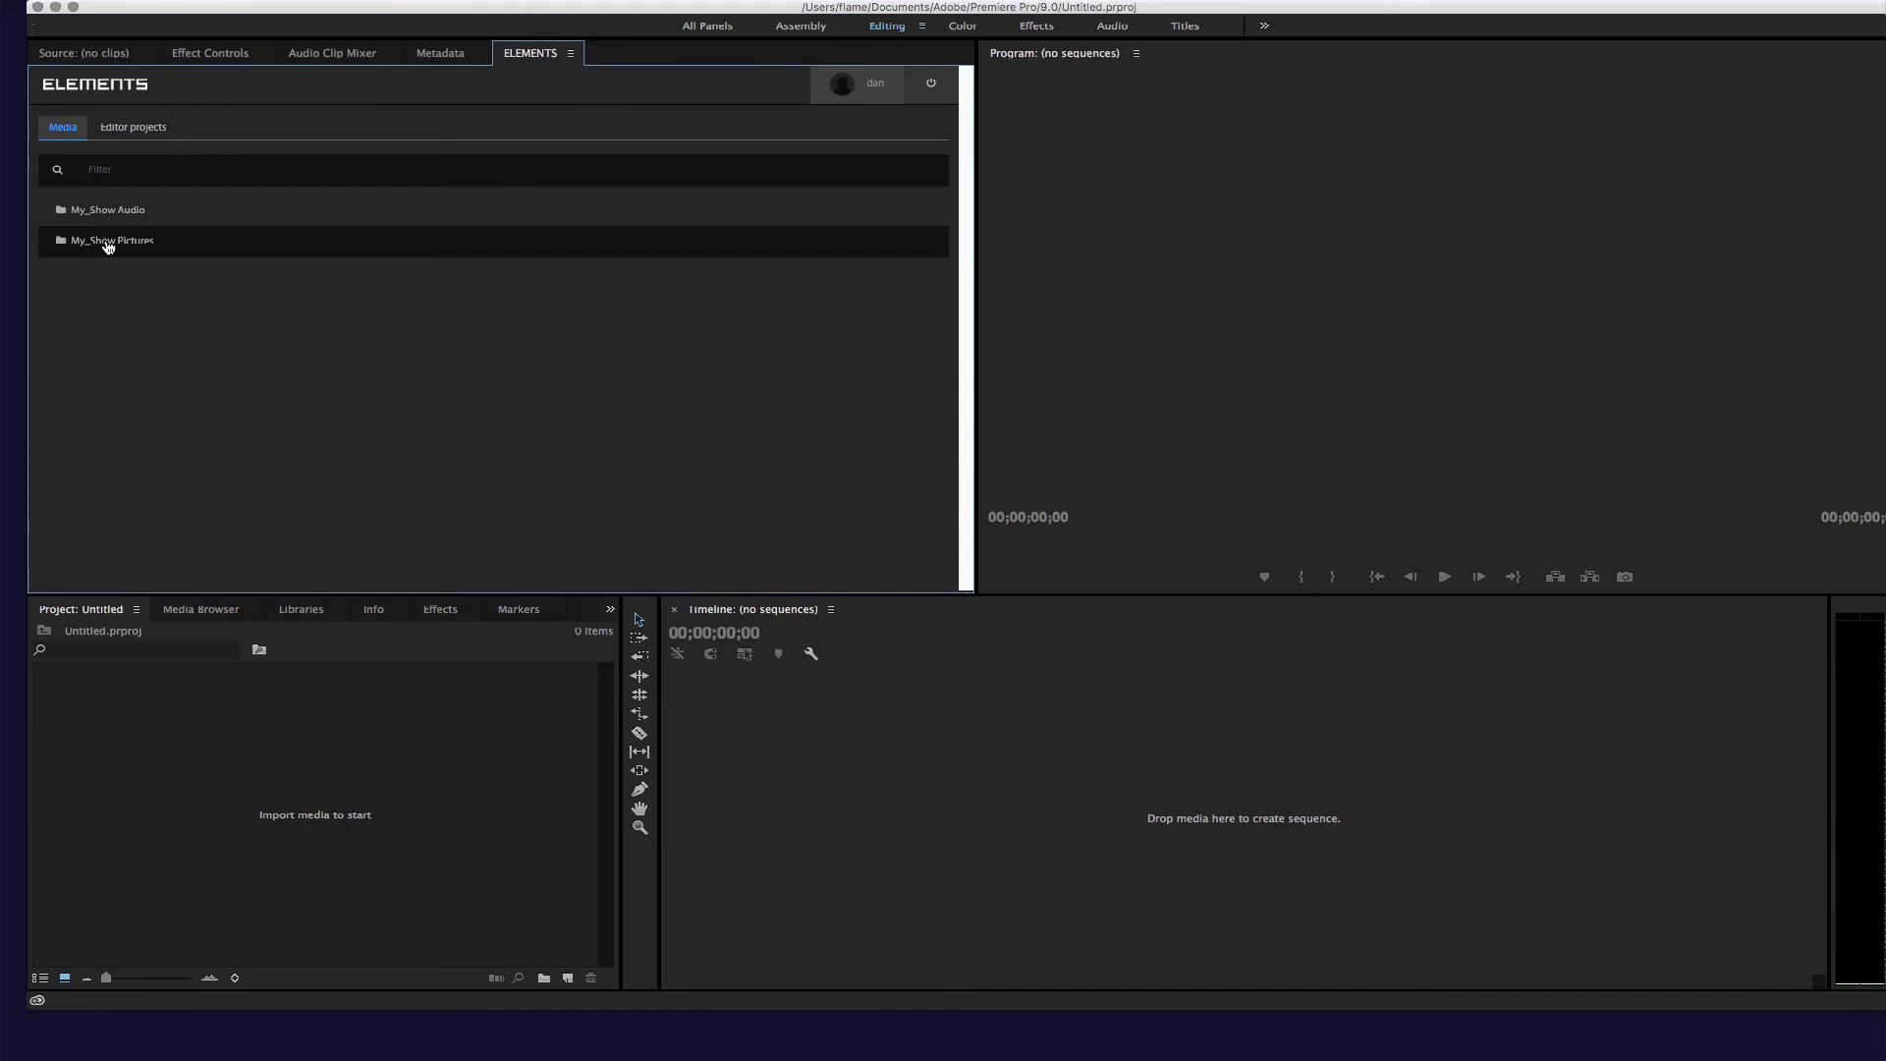
Import Cave2, CRATER1, GULFOSS1 and Ice_Beach3 from the My_Show Pictures folder.
left_click(109, 241)
mouse_move(443, 391)
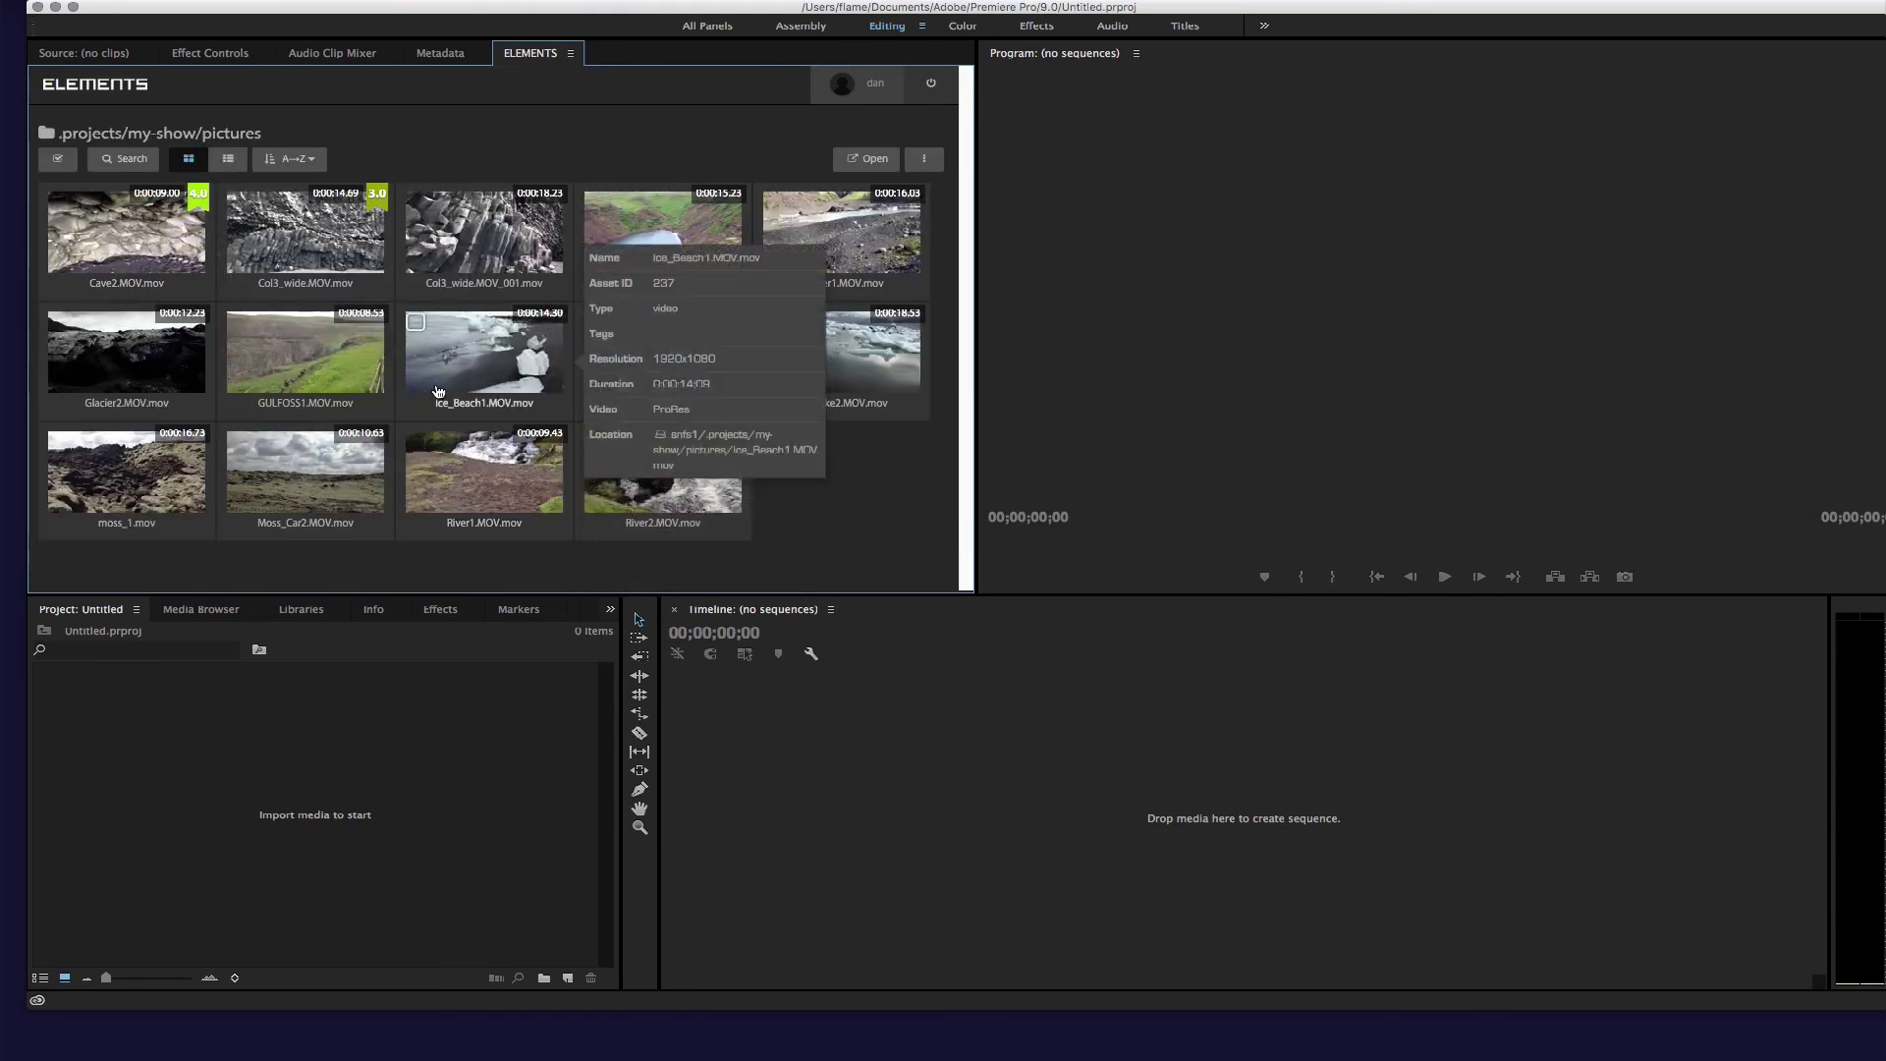
double_click(126, 236)
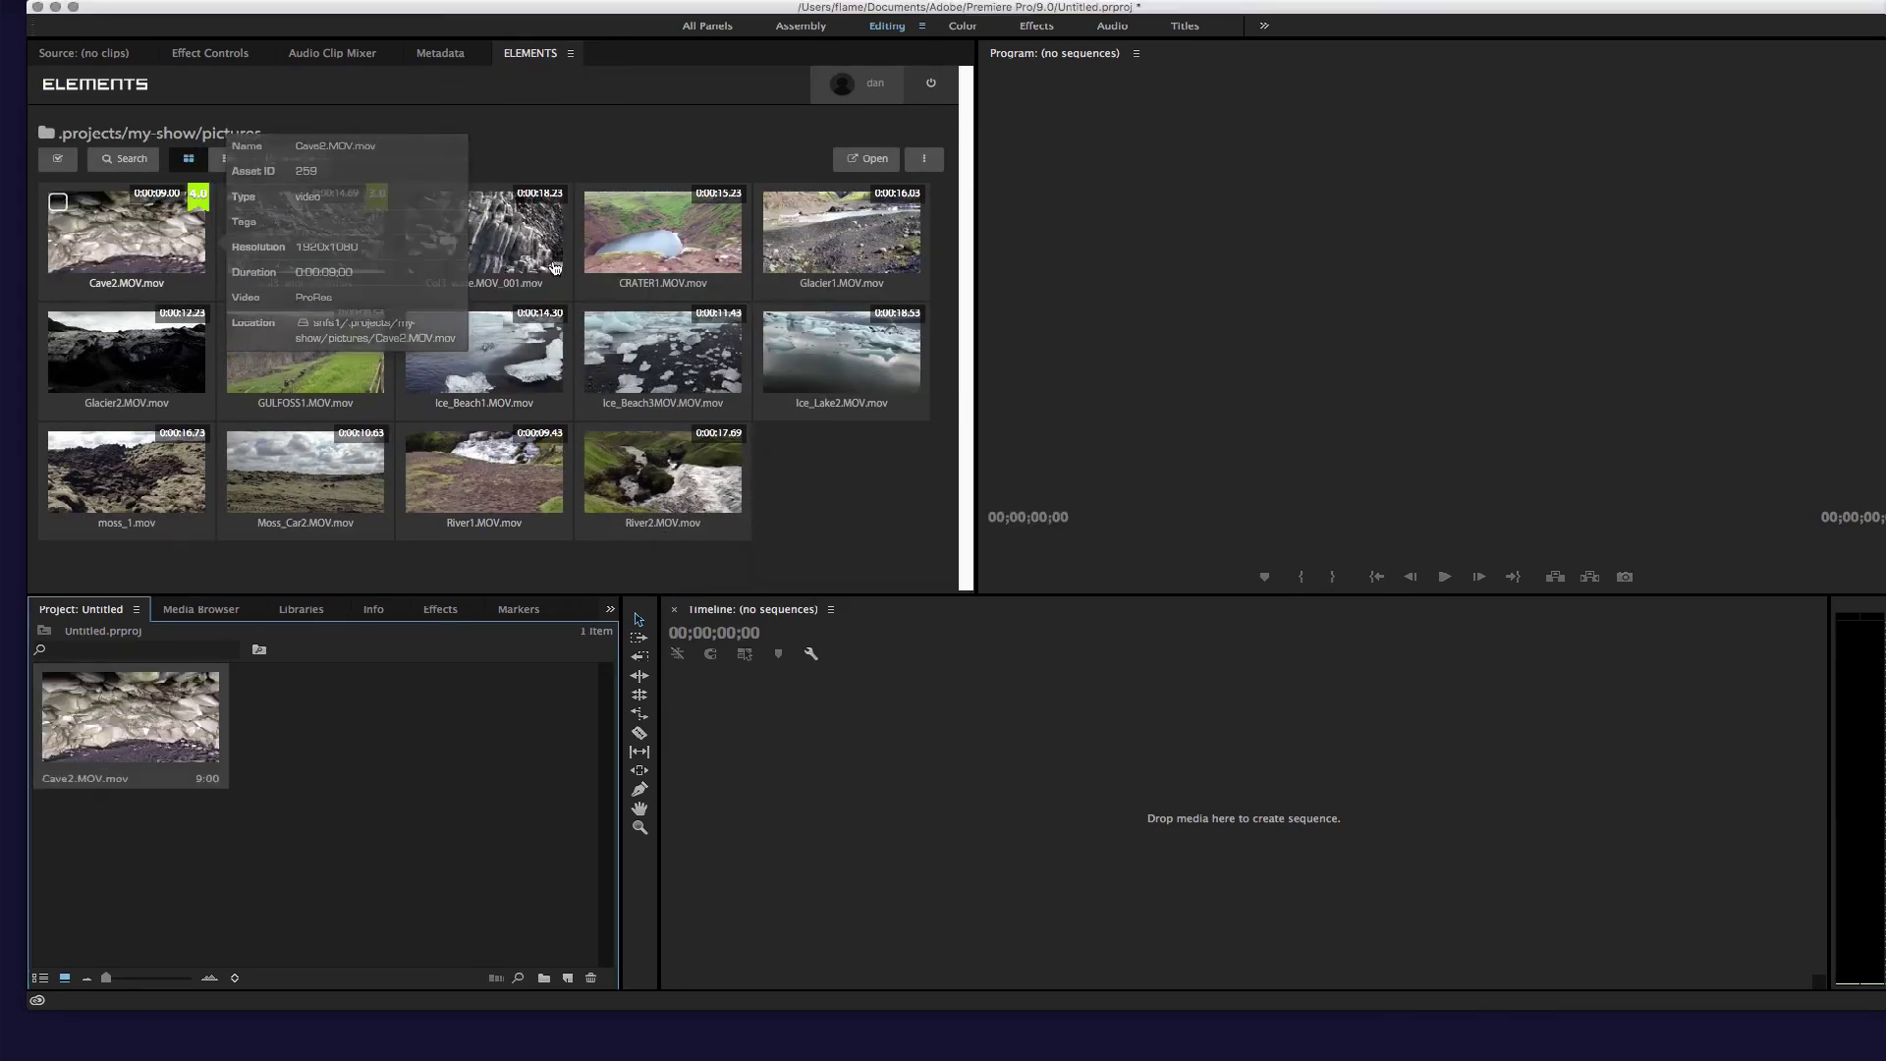
double_click(660, 270)
double_click(306, 352)
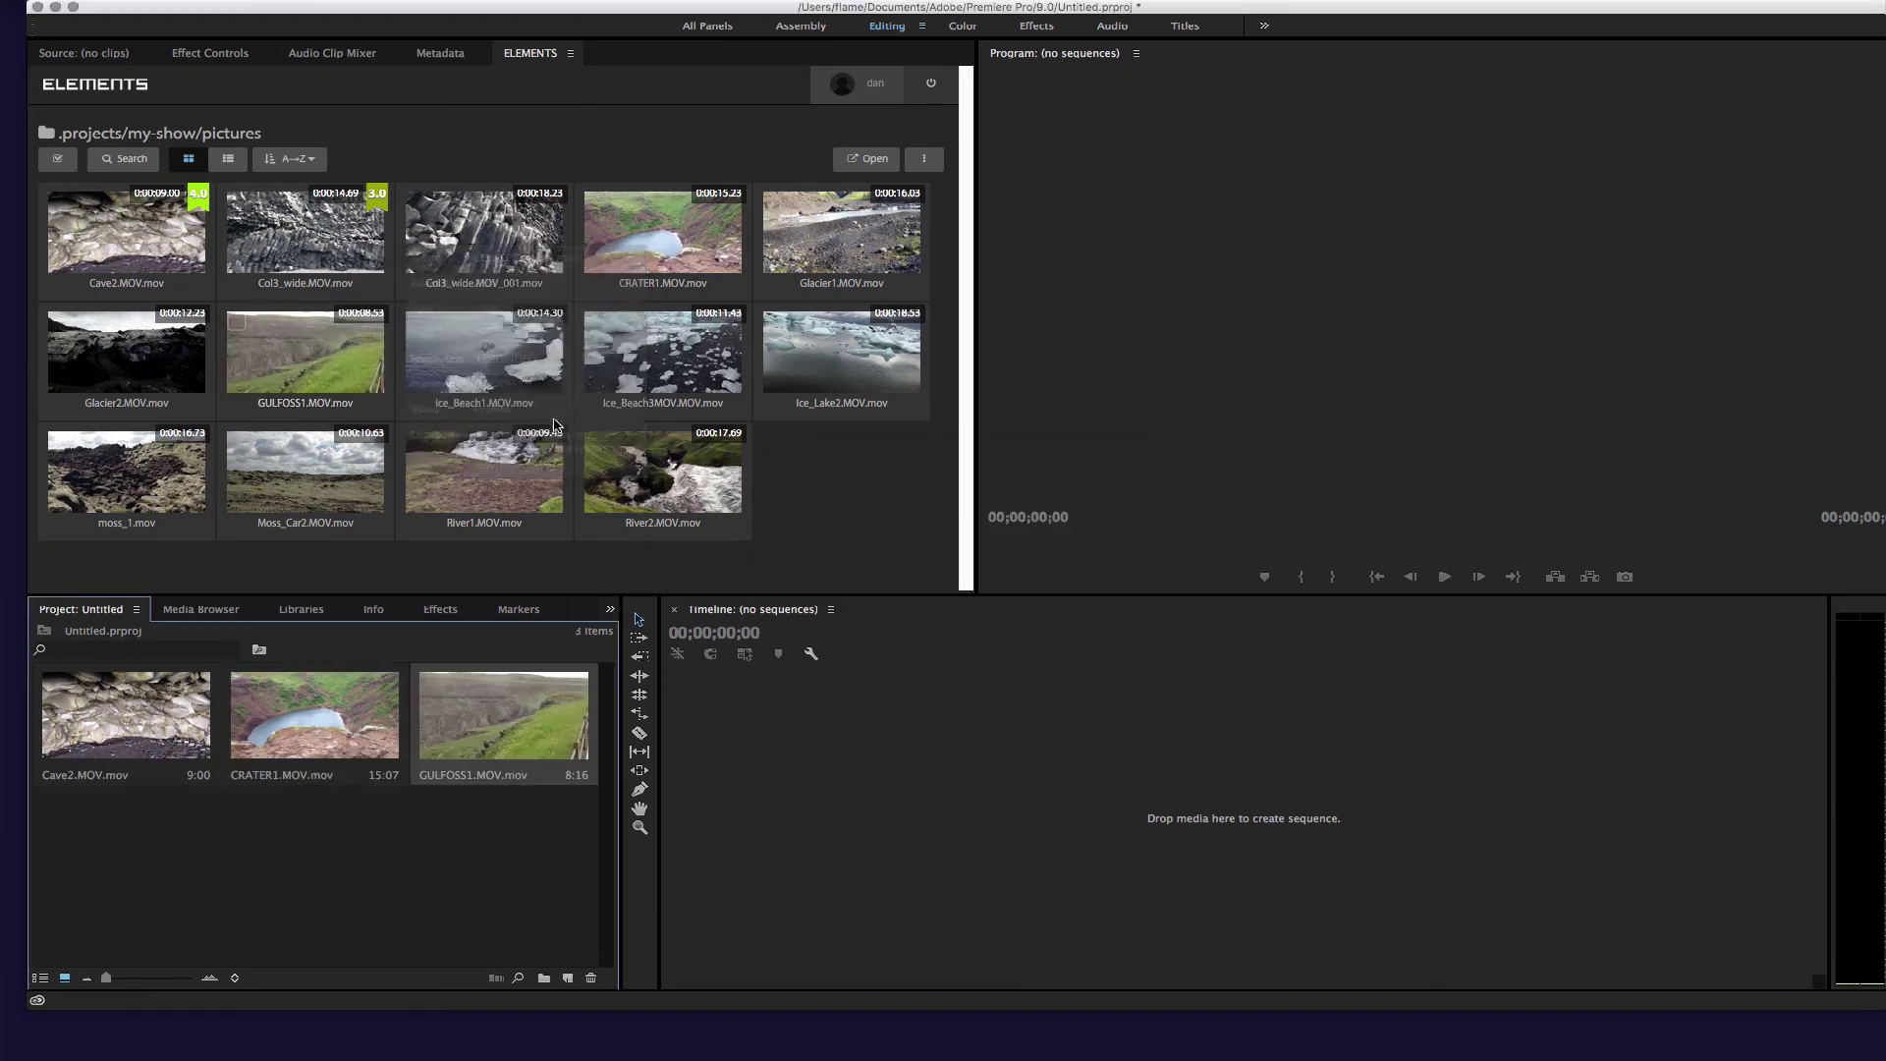
double_click(664, 351)
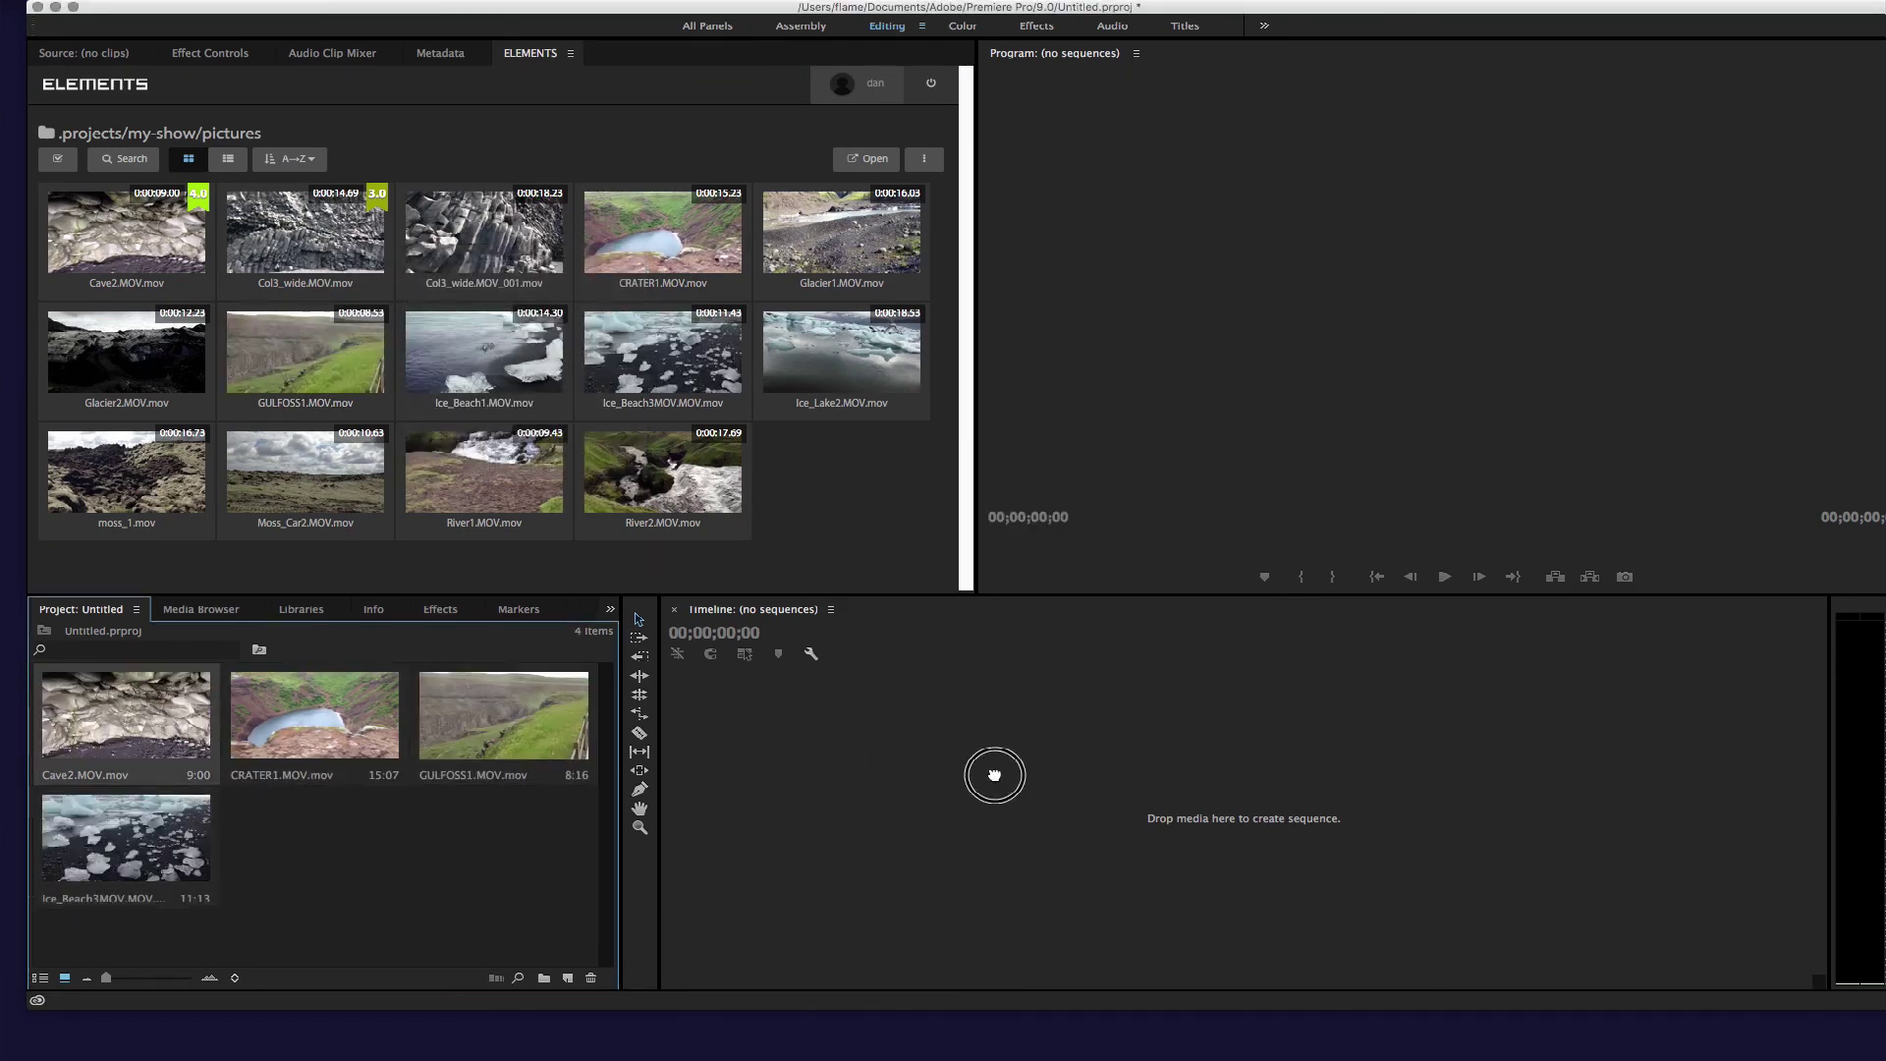
Create a sequence from Cave2, then add CRATER1 and GULFOSS1 after it on track V1.
left_click_drag(945, 786, 946, 791)
left_click_drag(314, 714, 887, 804)
left_click_drag(504, 715, 966, 808)
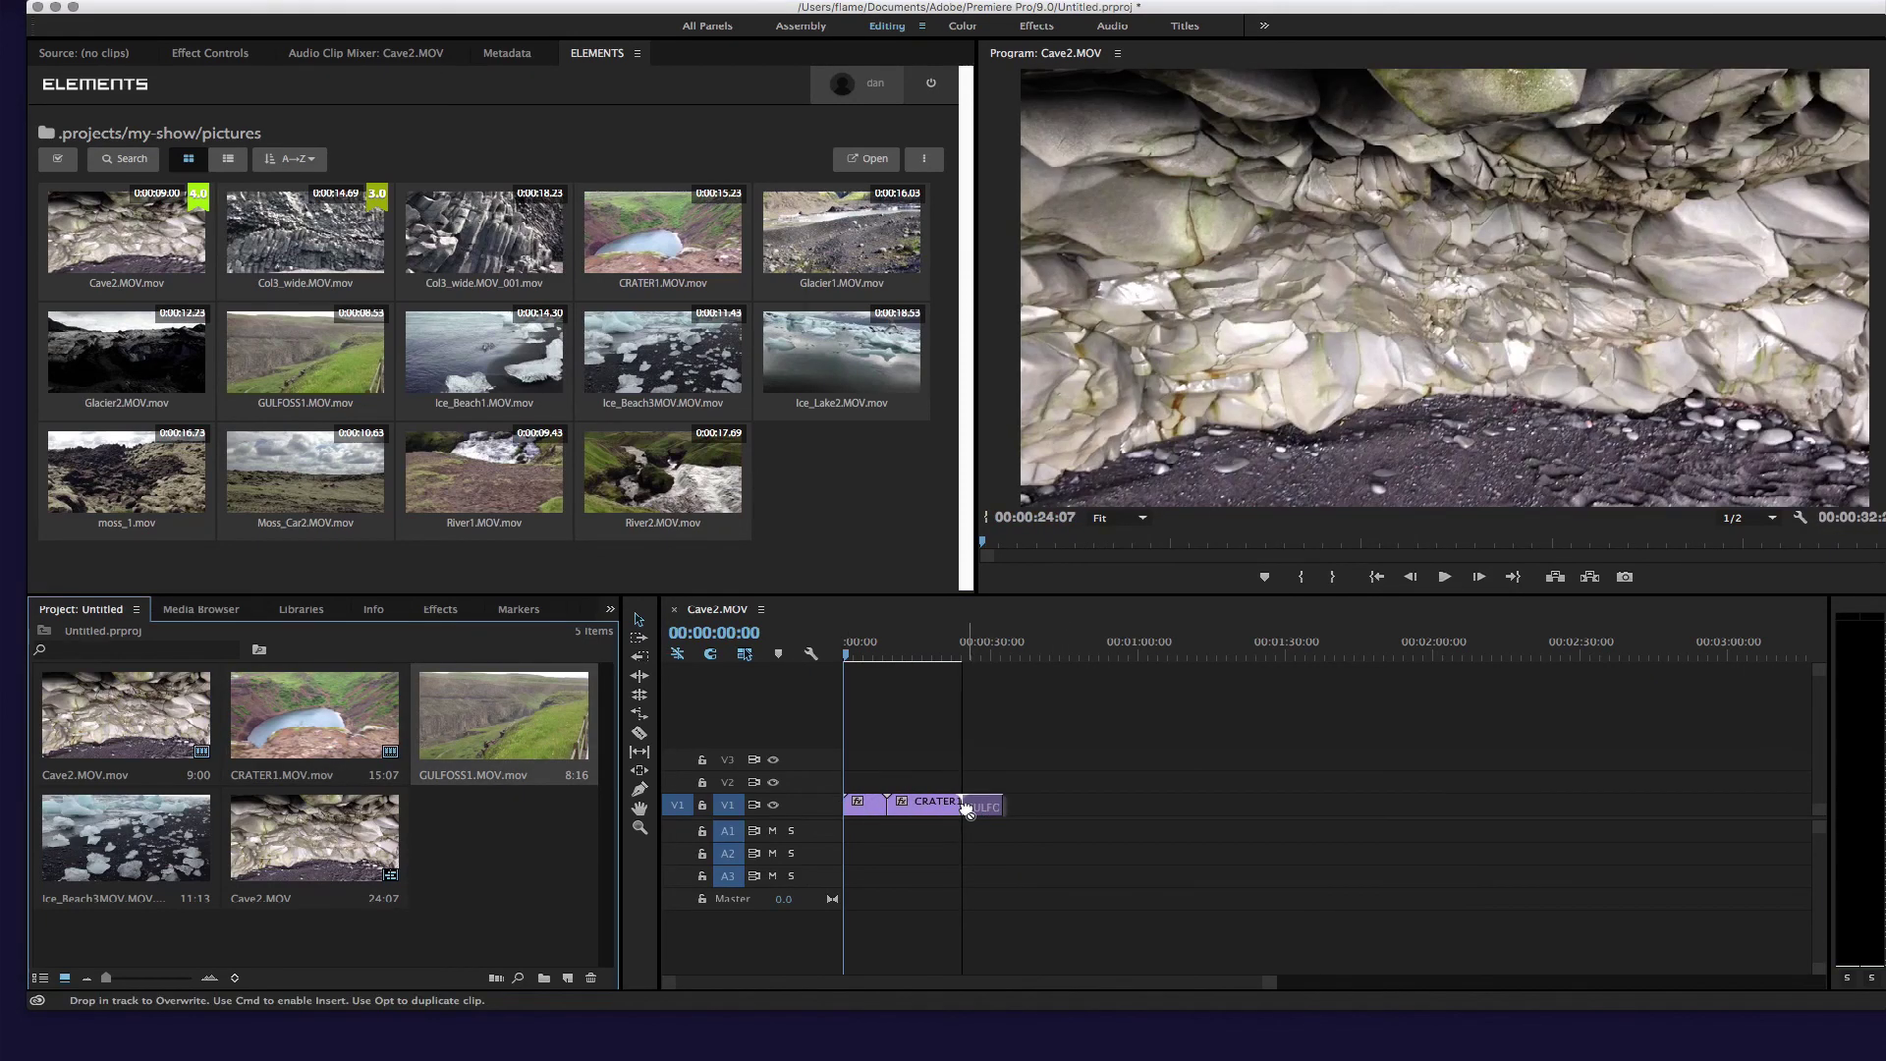